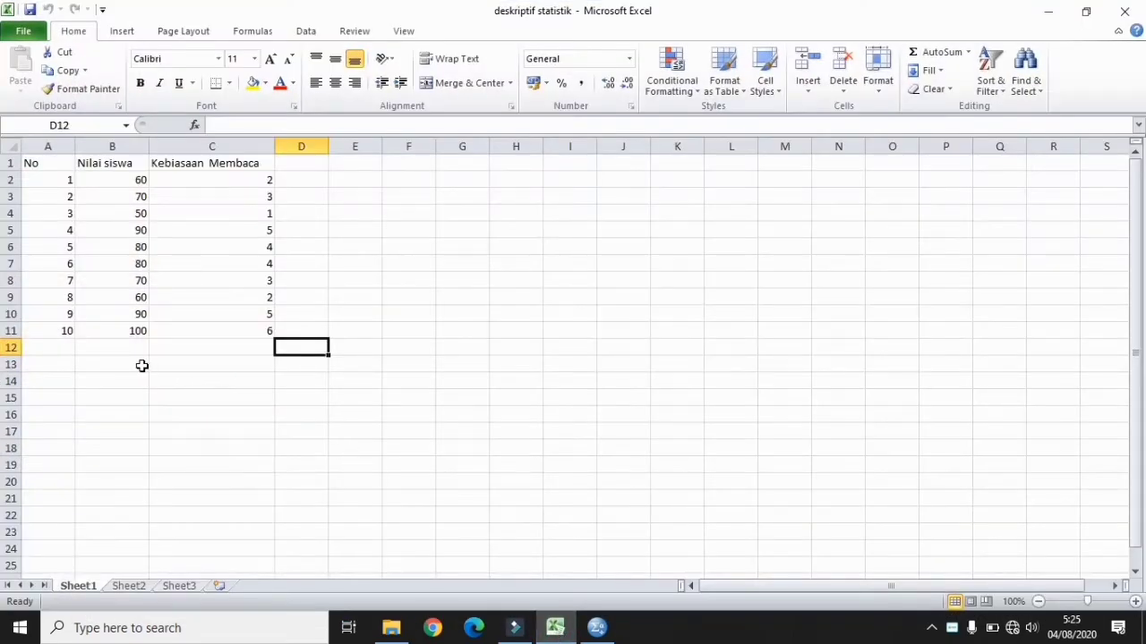
{"action": "left_click", "coordinate": [51, 349]}
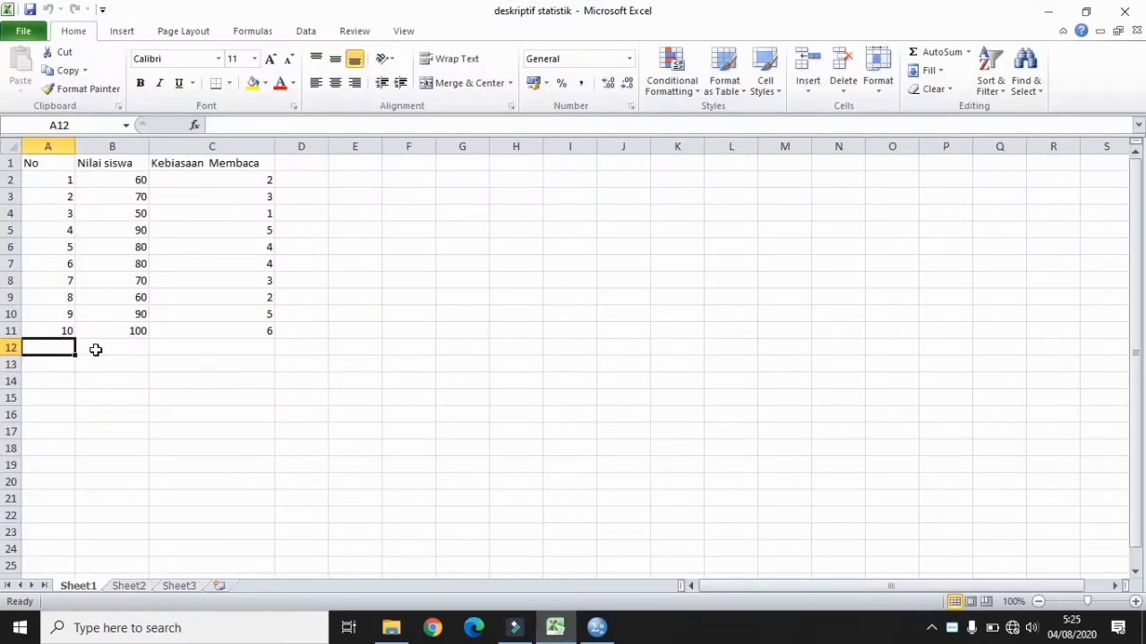
{"action": "left_click", "coordinate": [95, 349]}
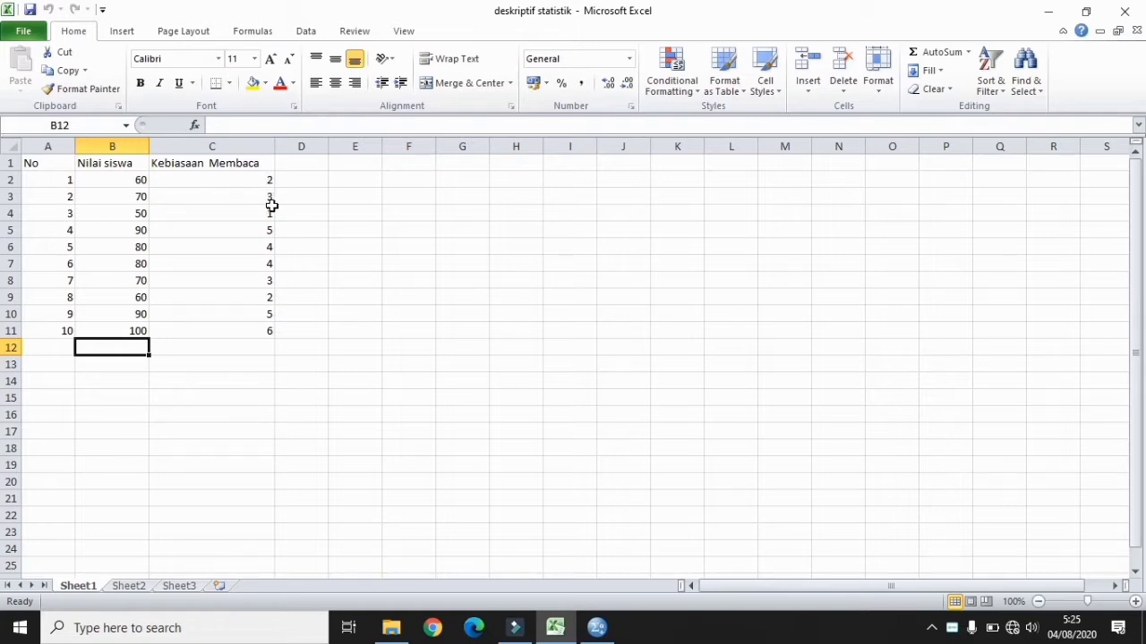
{"action": "left_click", "coordinate": [206, 352]}
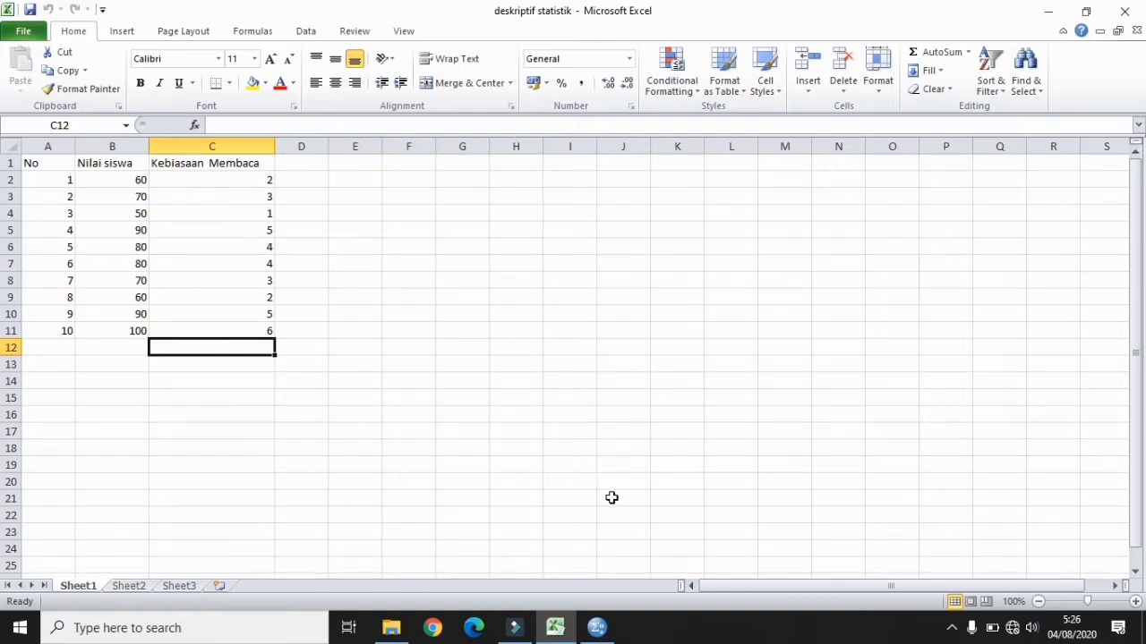
Switch to SPSS and define the first variable with the name Nilai_Siswa.
{"action": "left_click", "coordinate": [600, 629]}
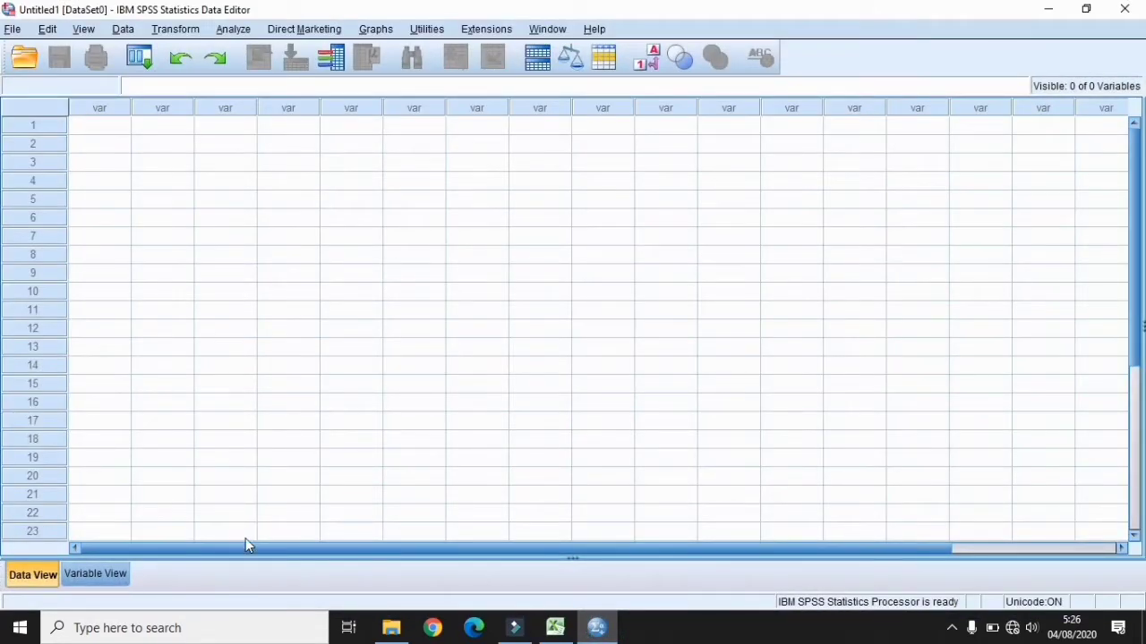
{"action": "left_click", "coordinate": [98, 575]}
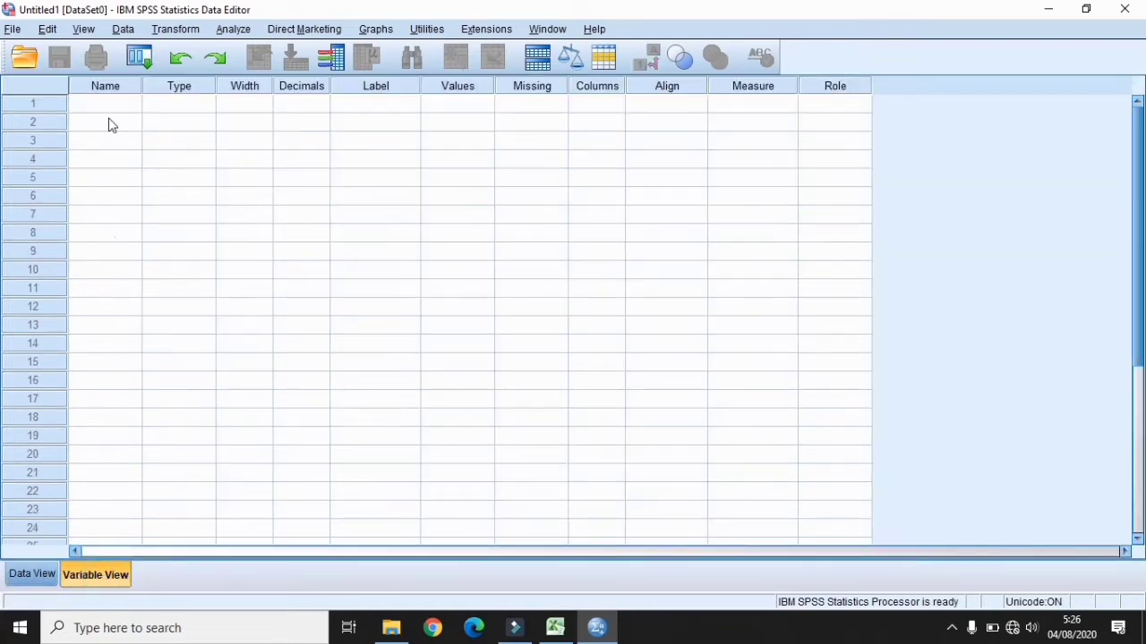
{"action": "left_click", "coordinate": [555, 629]}
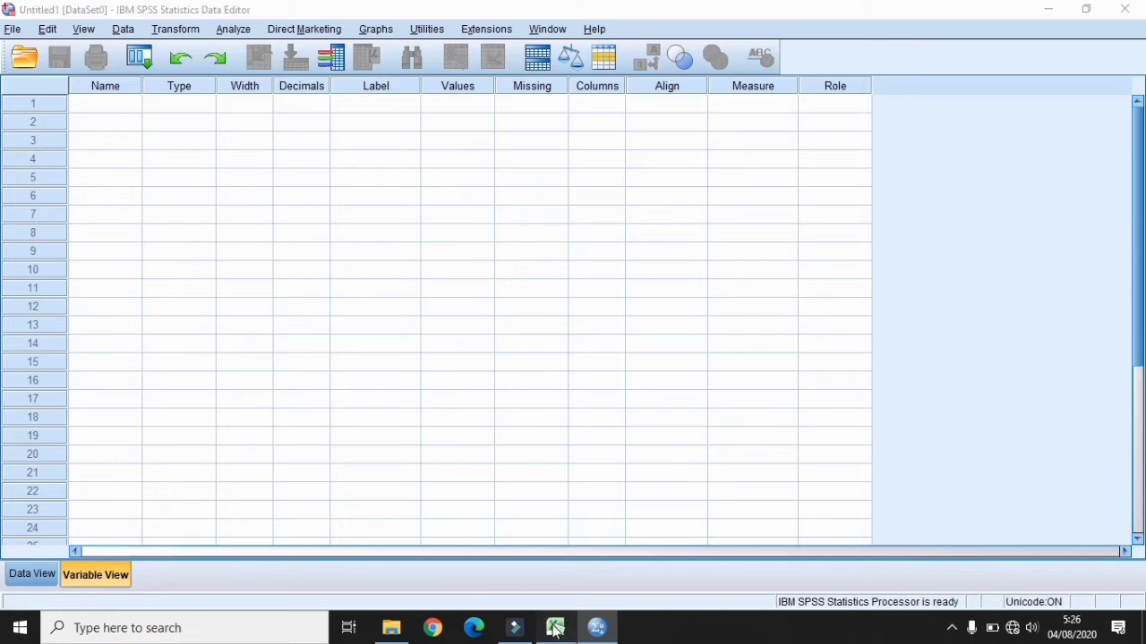
{"action": "left_click", "coordinate": [603, 629]}
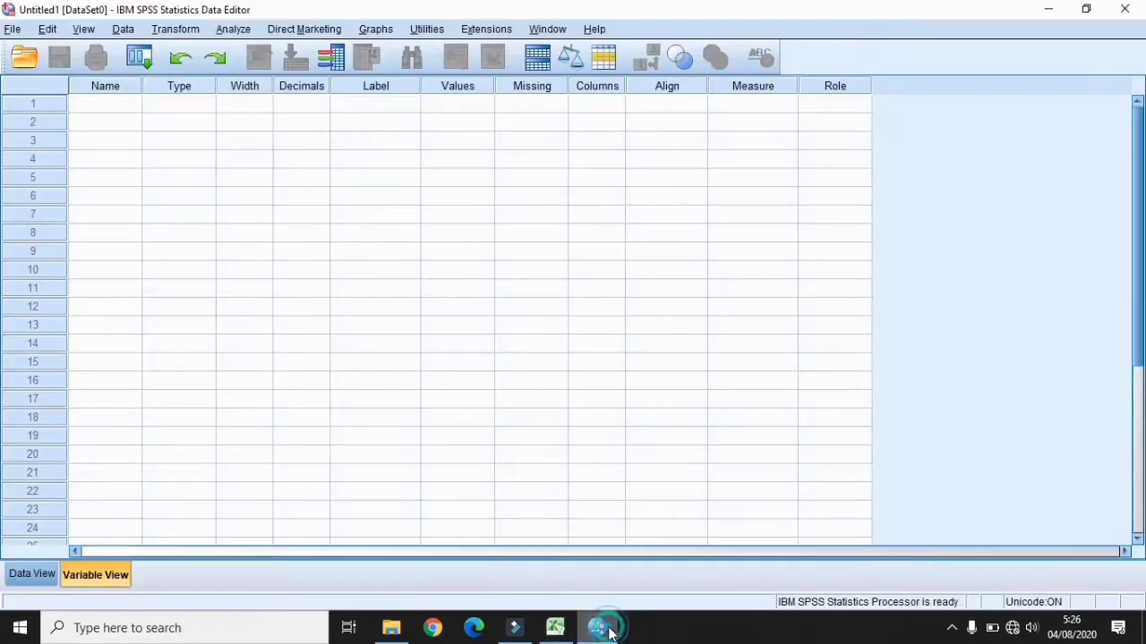
{"action": "left_click", "coordinate": [105, 106]}
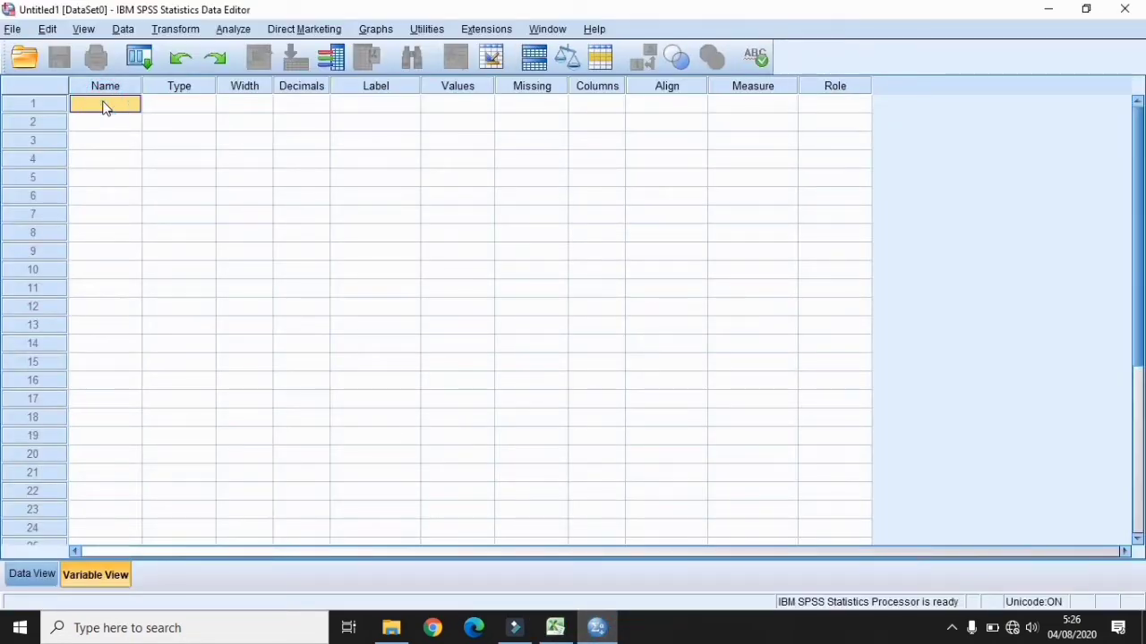
{"action": "type", "text": "Nilai_Siswa"}
Define a second variable named Kebiasaan_Membaca in the row below Nilai_Siswa.
{"action": "left_click", "coordinate": [105, 122]}
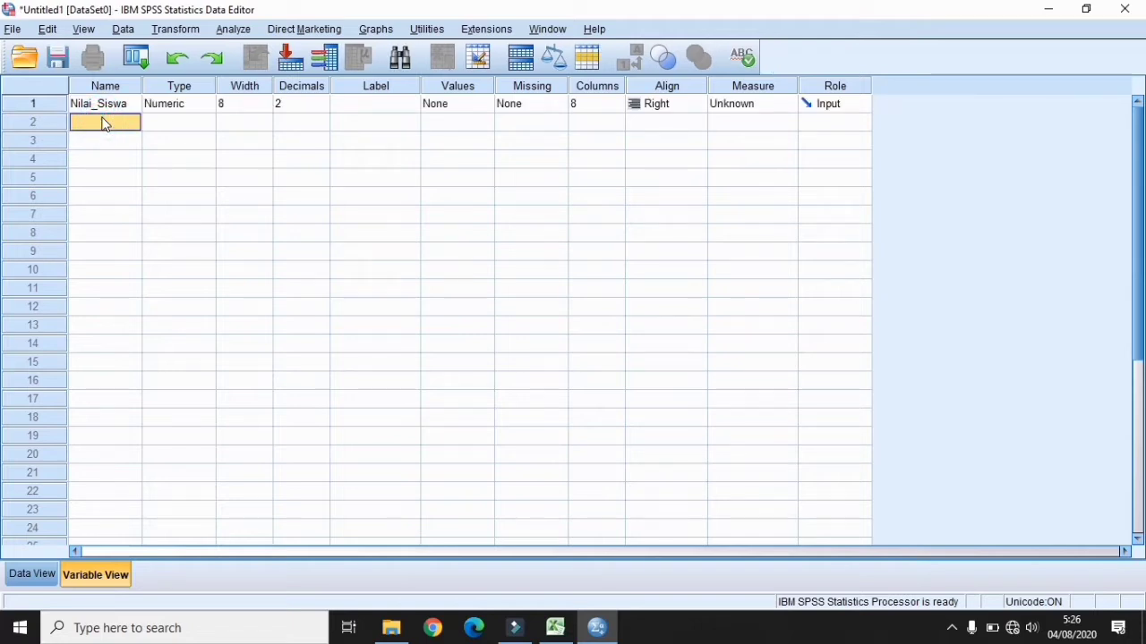
{"action": "type", "text": "Ke"}
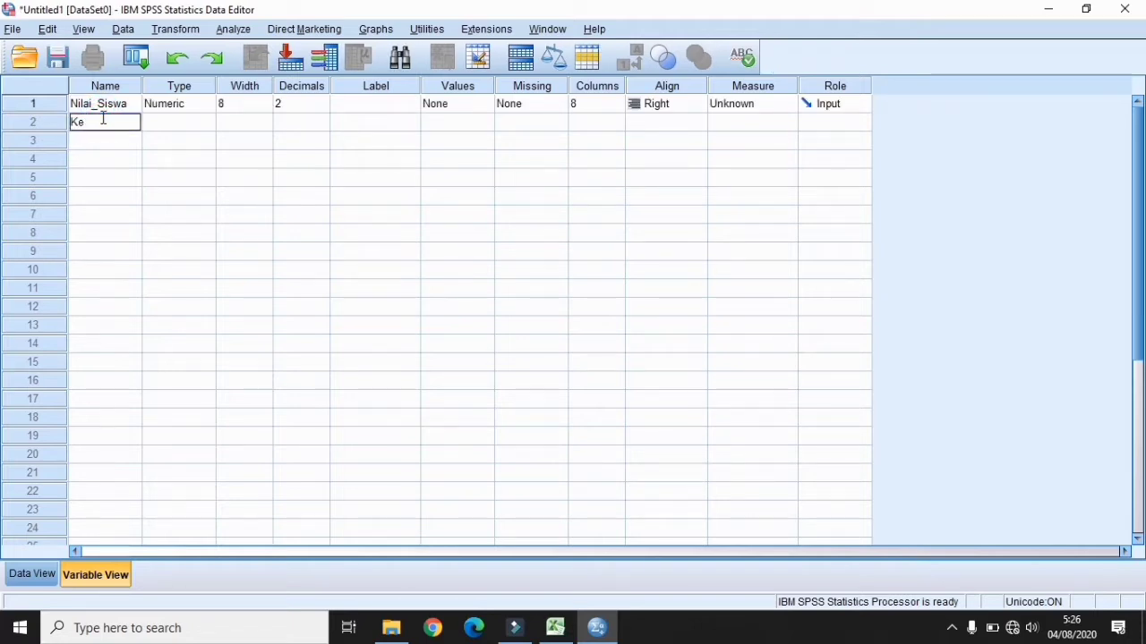
{"action": "type", "text": "biasa"}
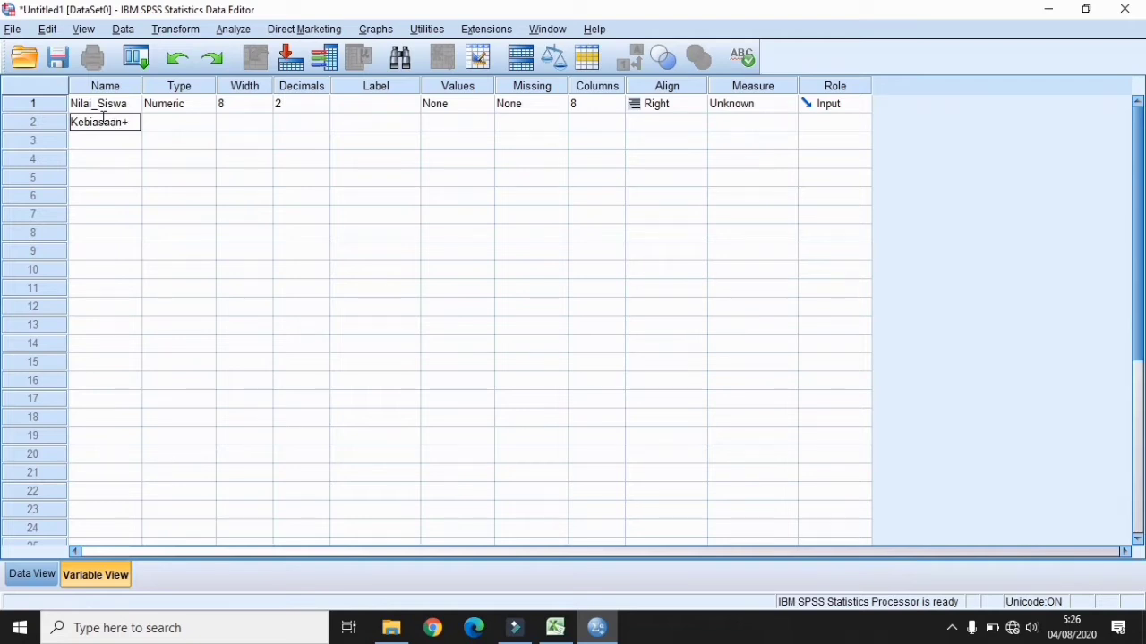
{"action": "type", "text": "an_Membaca"}
{"action": "left_click", "coordinate": [98, 140]}
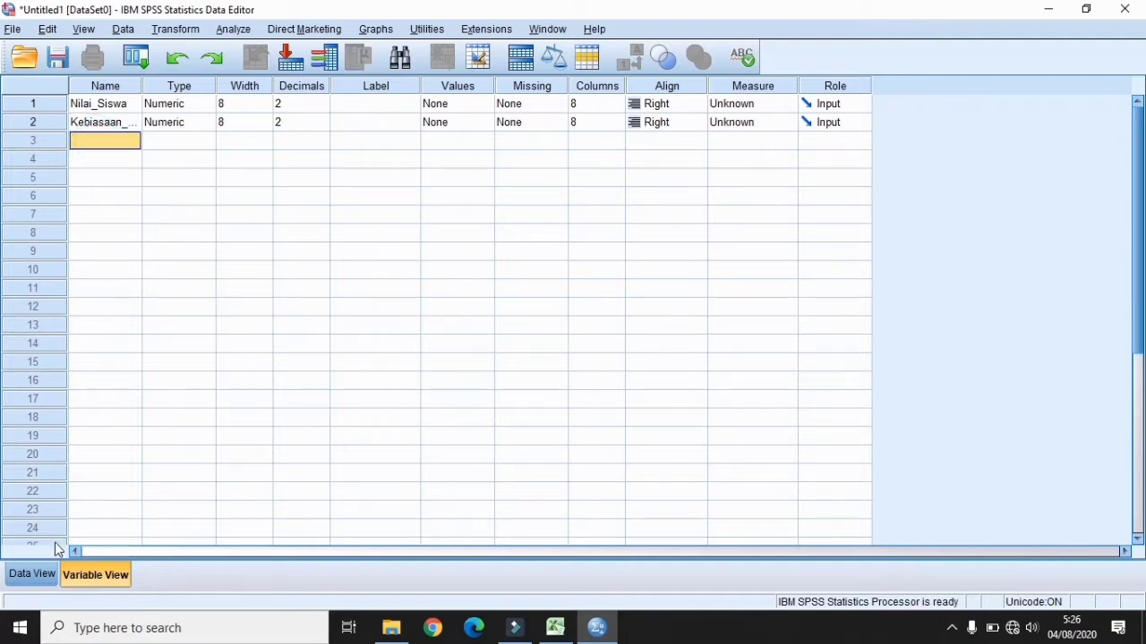
Copy the score and reading-habit values in B2:C11 from Excel into the SPSS data grid, starting at row 1 of Nilai_Siswa.
{"action": "left_click", "coordinate": [32, 575]}
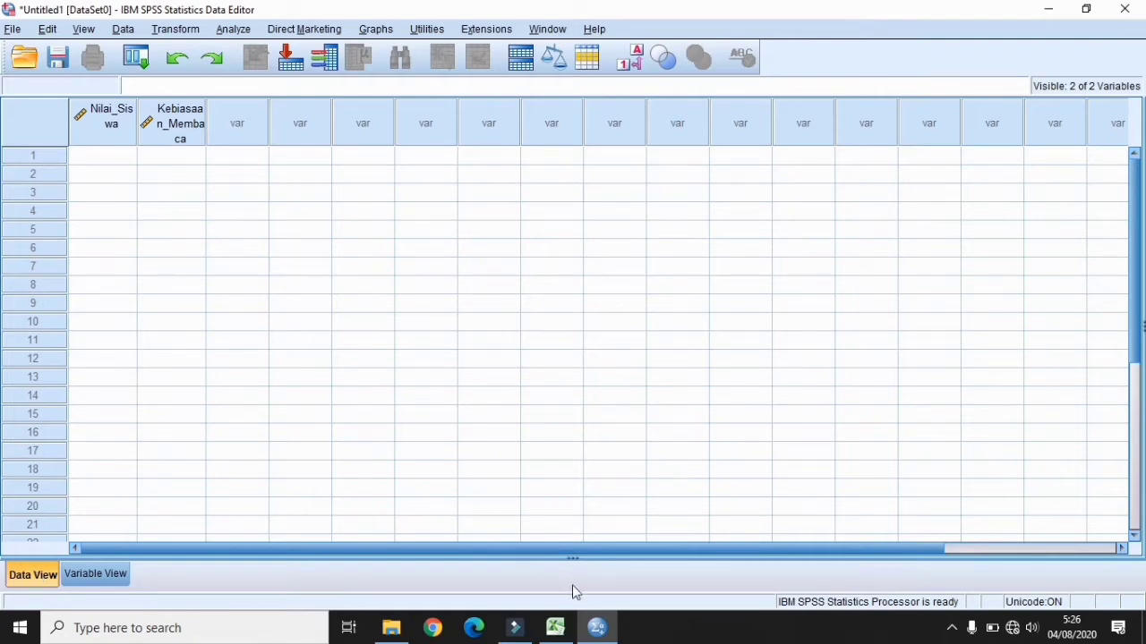
{"action": "left_click", "coordinate": [555, 627]}
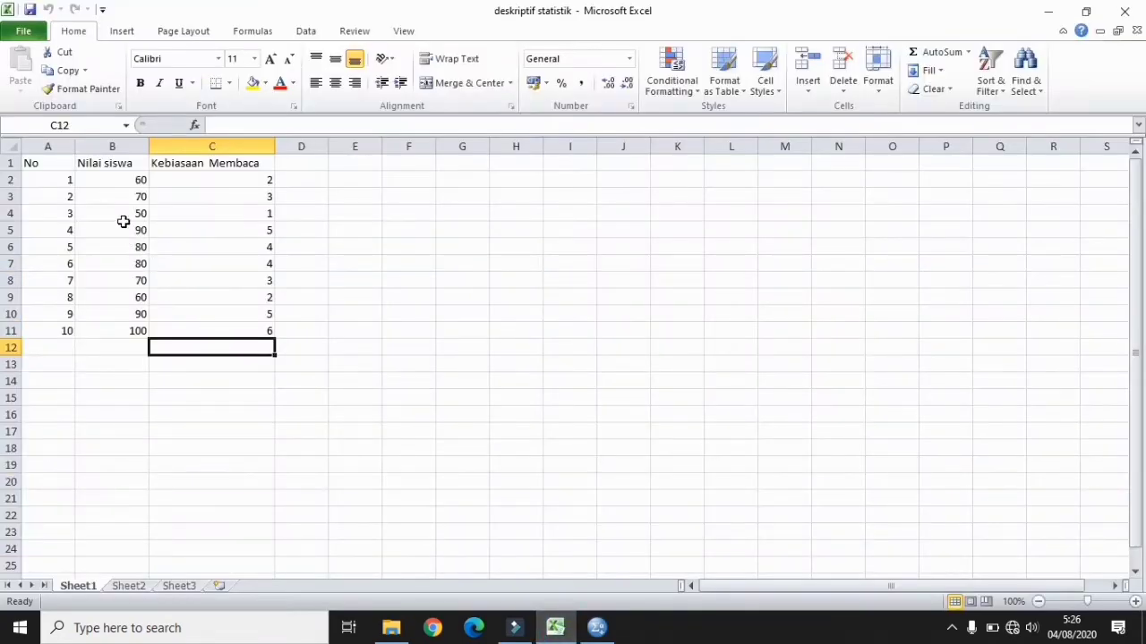
{"action": "left_click", "coordinate": [103, 181]}
{"action": "left_click_drag", "start_coordinate": [103, 181], "coordinate": [202, 336]}
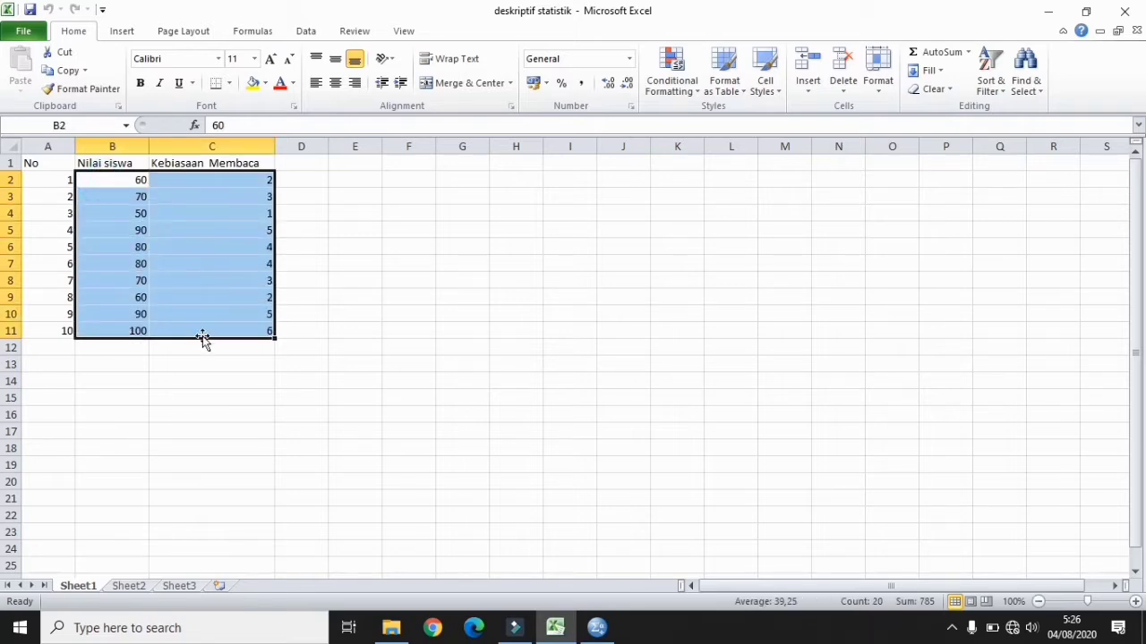
{"action": "key", "text": "ctrl+c"}
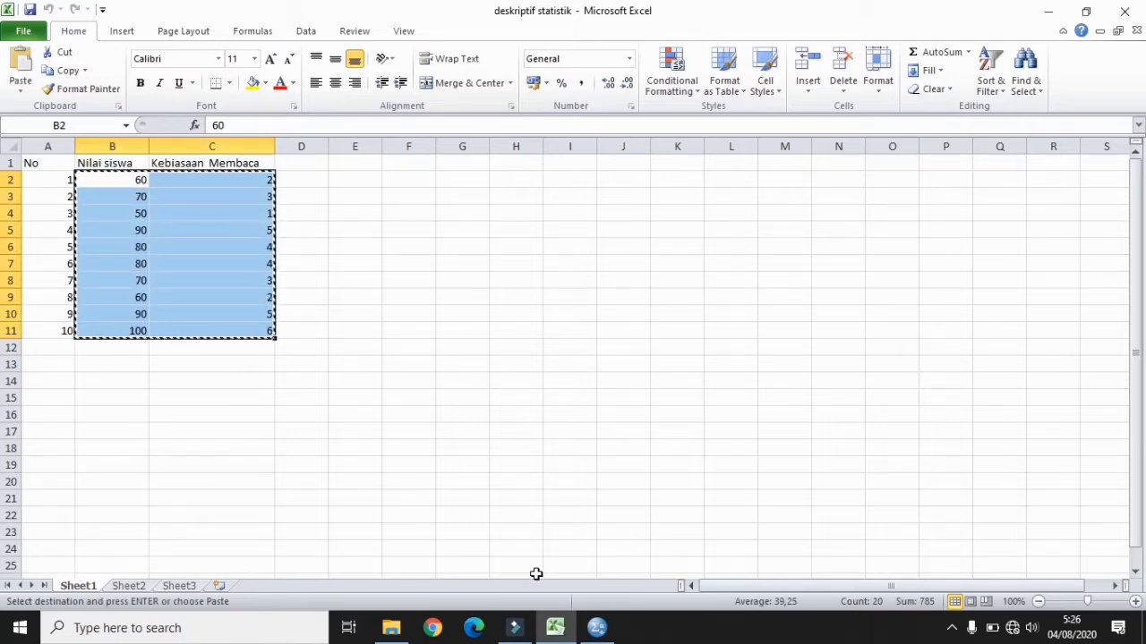
{"action": "left_click", "coordinate": [598, 628]}
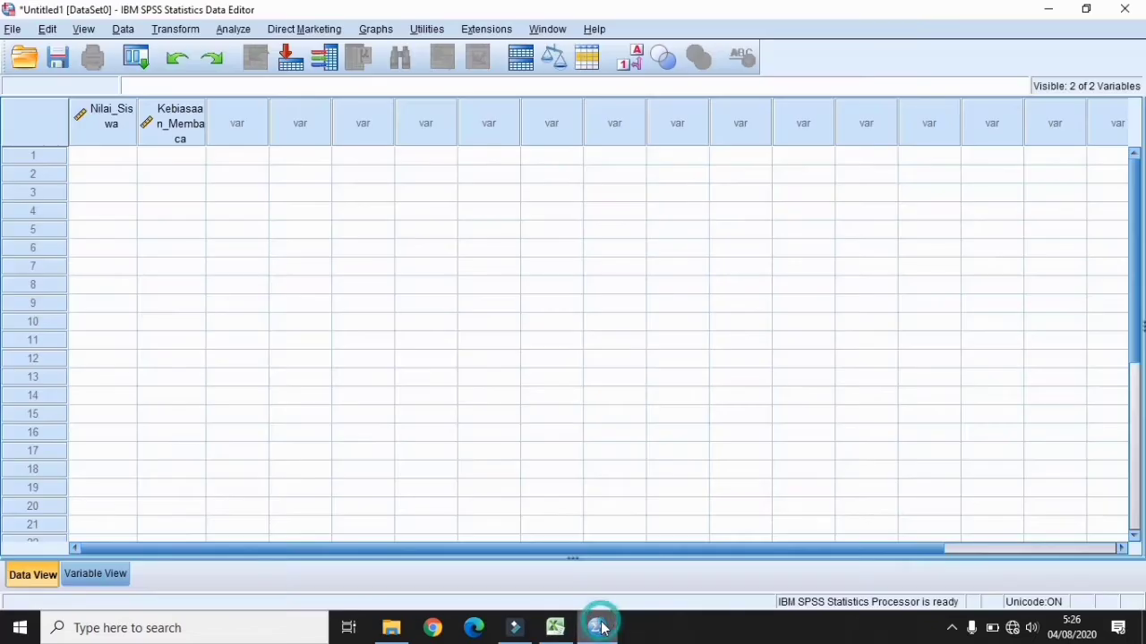
{"action": "left_click", "coordinate": [94, 159]}
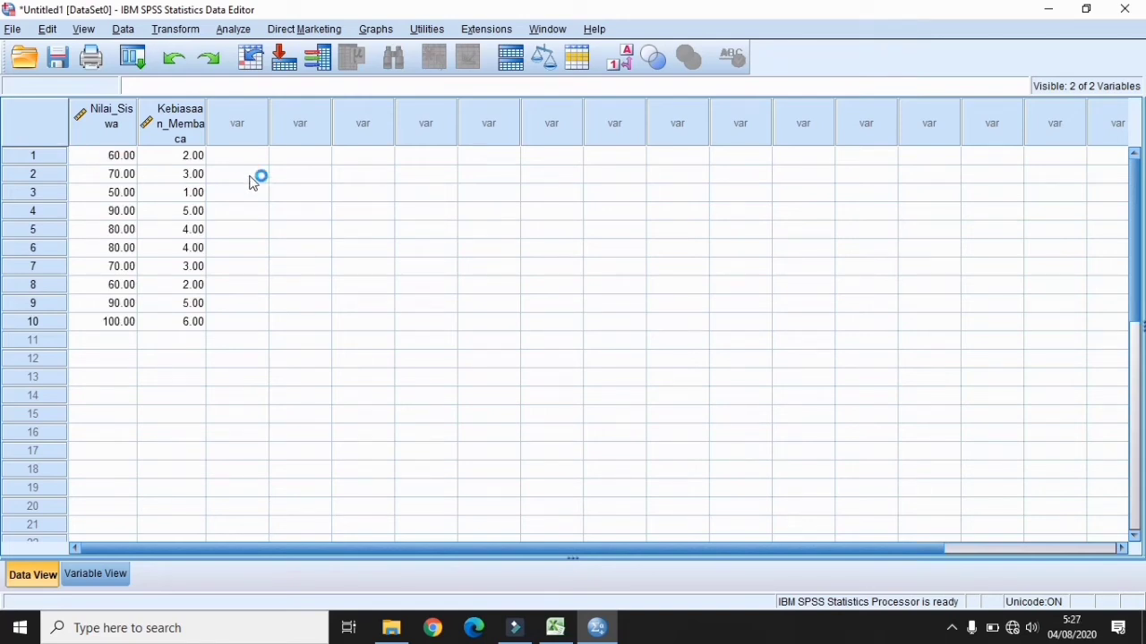
Start a Descriptives analysis and add both Nilai_Siswa and Kebiasaan_Membaca as the variables to analyze.
{"action": "left_click", "coordinate": [239, 31]}
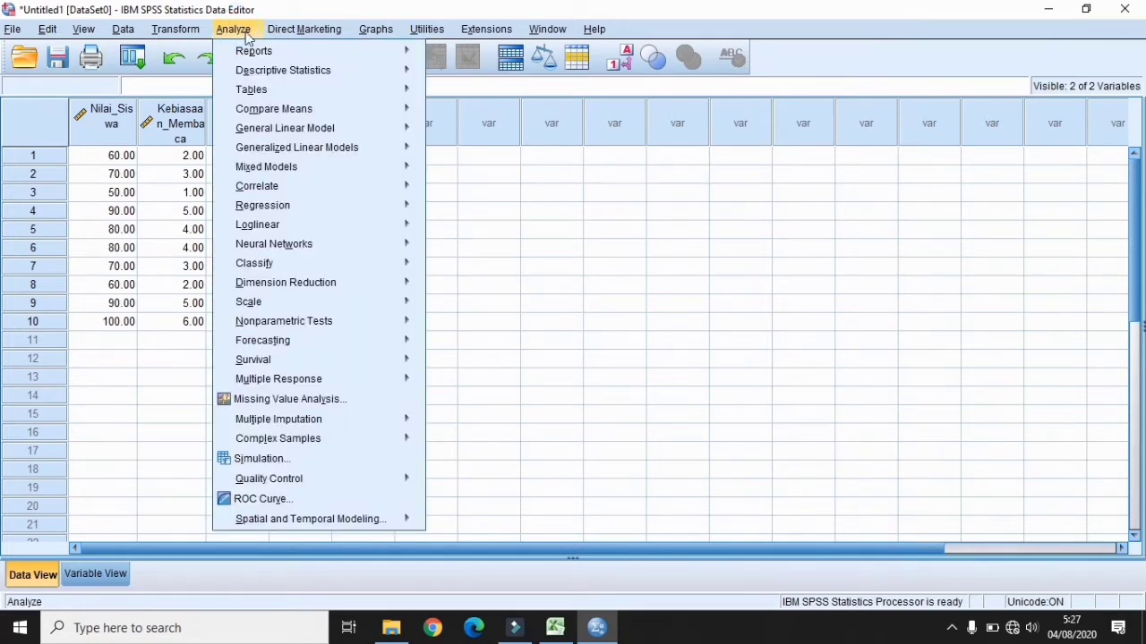
{"action": "mouse_move", "coordinate": [304, 76]}
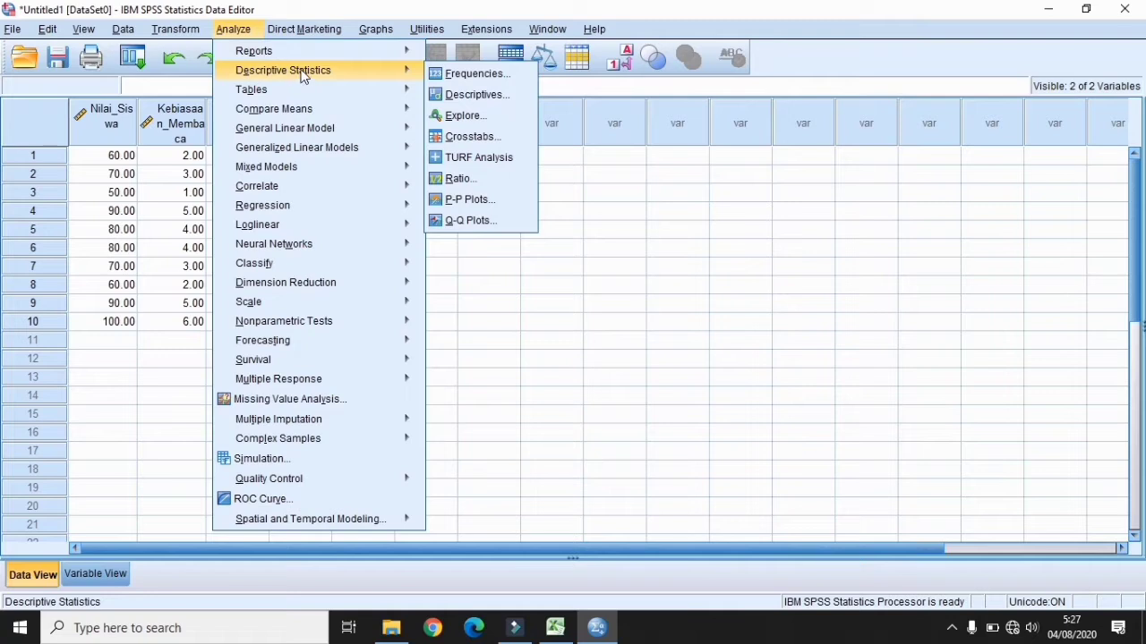
{"action": "left_click", "coordinate": [479, 95]}
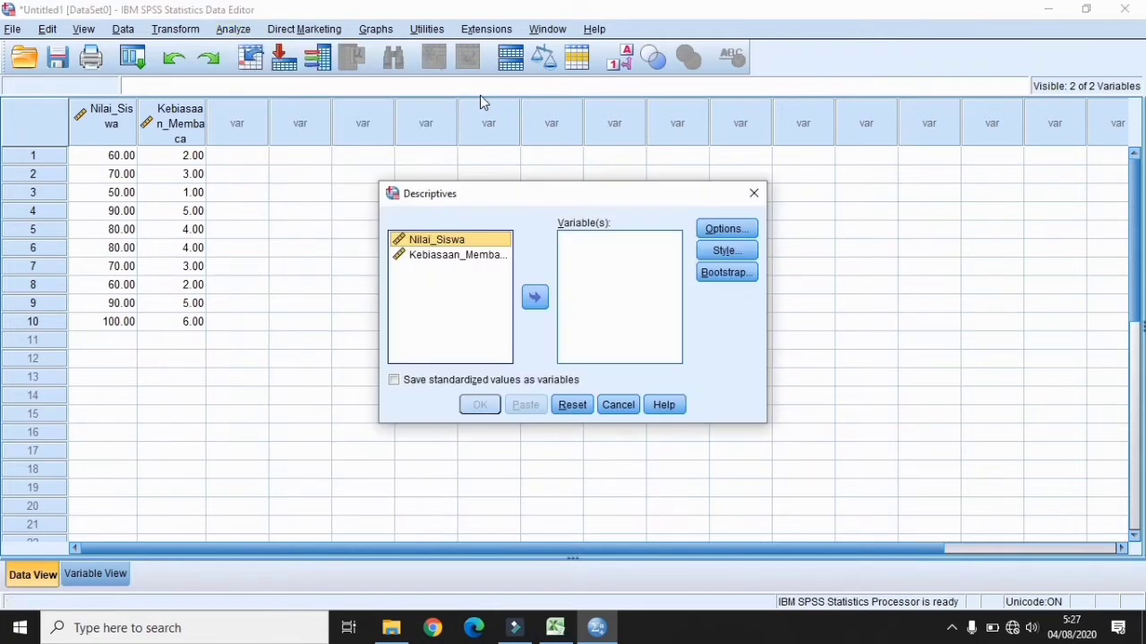
{"action": "left_click", "coordinate": [436, 264]}
{"action": "left_click", "coordinate": [435, 241]}
{"action": "left_click", "coordinate": [435, 290]}
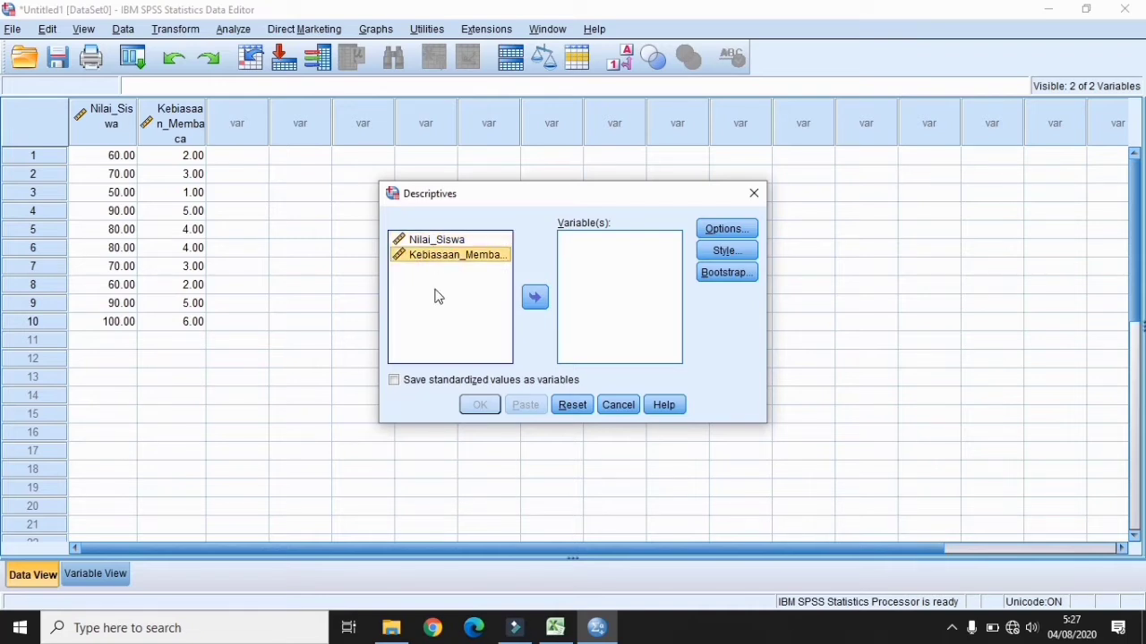
{"action": "left_click", "coordinate": [435, 286]}
{"action": "left_click", "coordinate": [436, 242]}
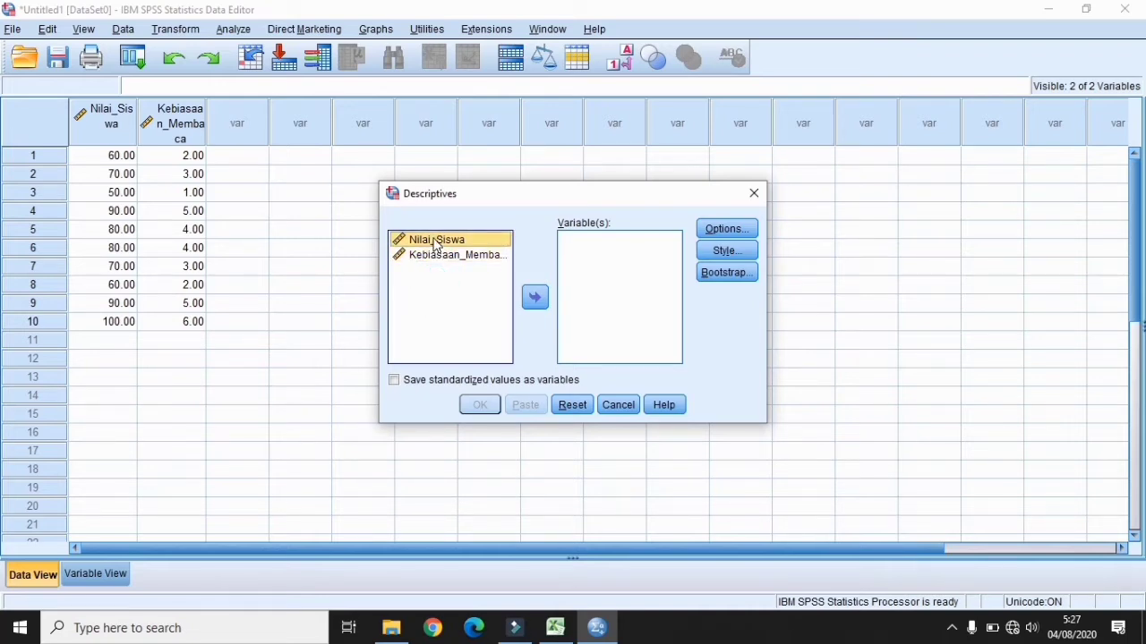
{"action": "key", "text": "shift+Down"}
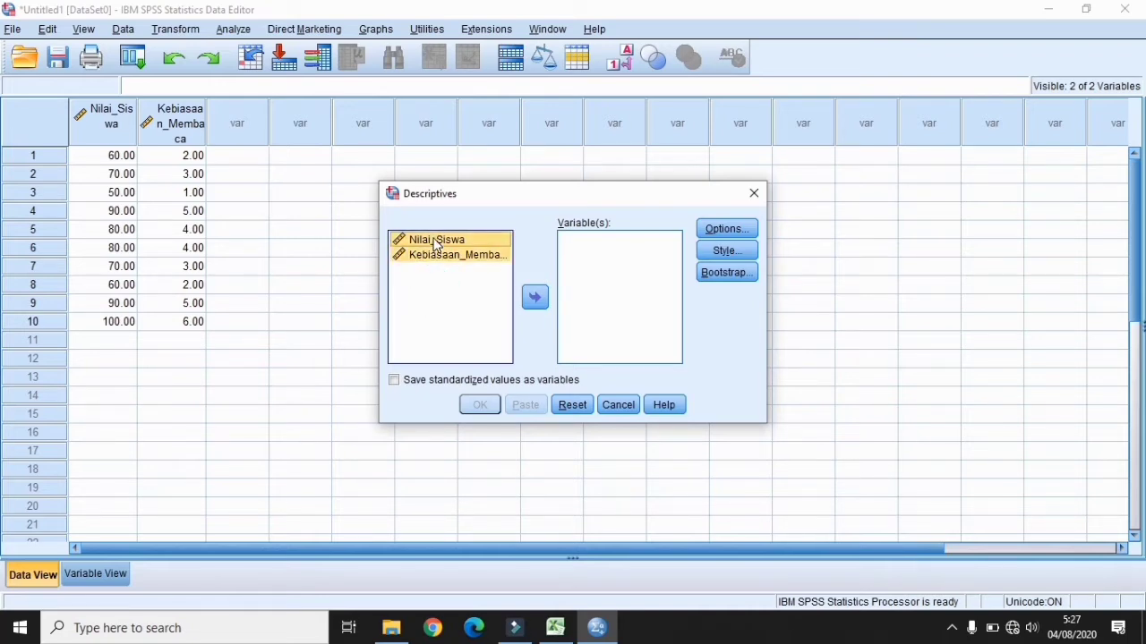
{"action": "left_click", "coordinate": [535, 299]}
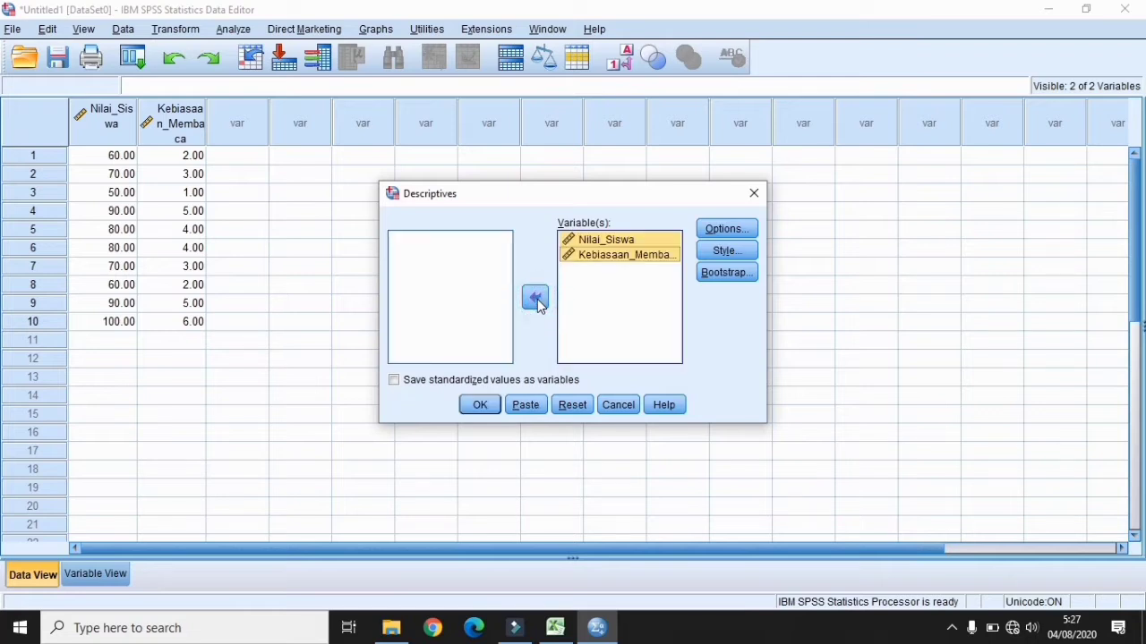
Include Sum and Variance in the descriptive statistics options and run the analysis.
{"action": "left_click", "coordinate": [725, 235]}
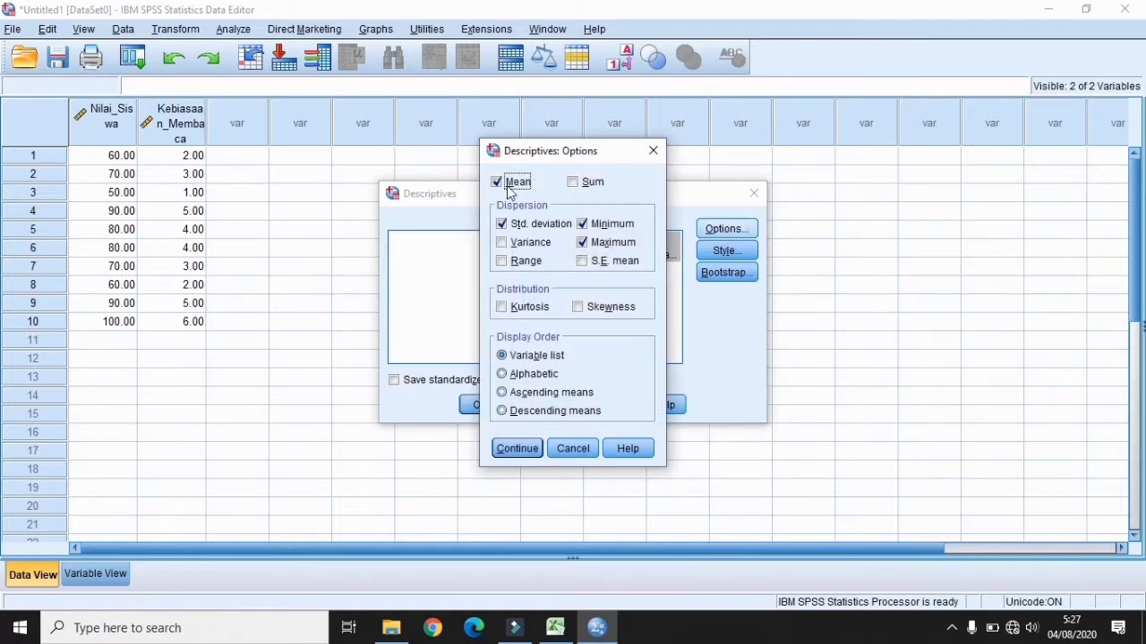
{"action": "left_click", "coordinate": [574, 181]}
{"action": "left_click", "coordinate": [503, 243]}
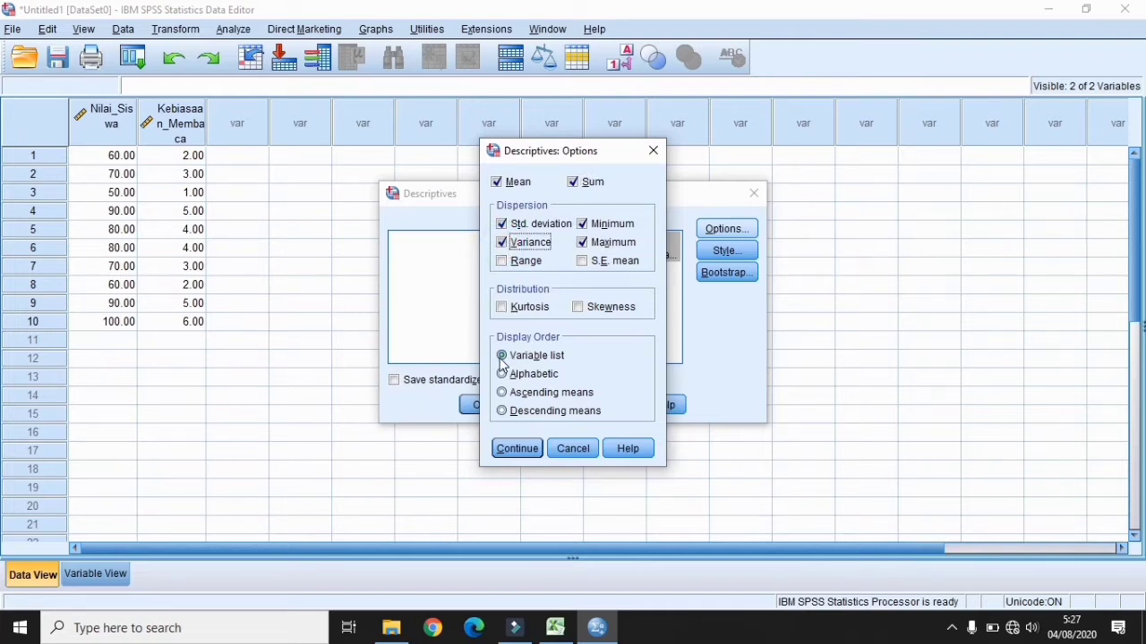
{"action": "left_click", "coordinate": [519, 449]}
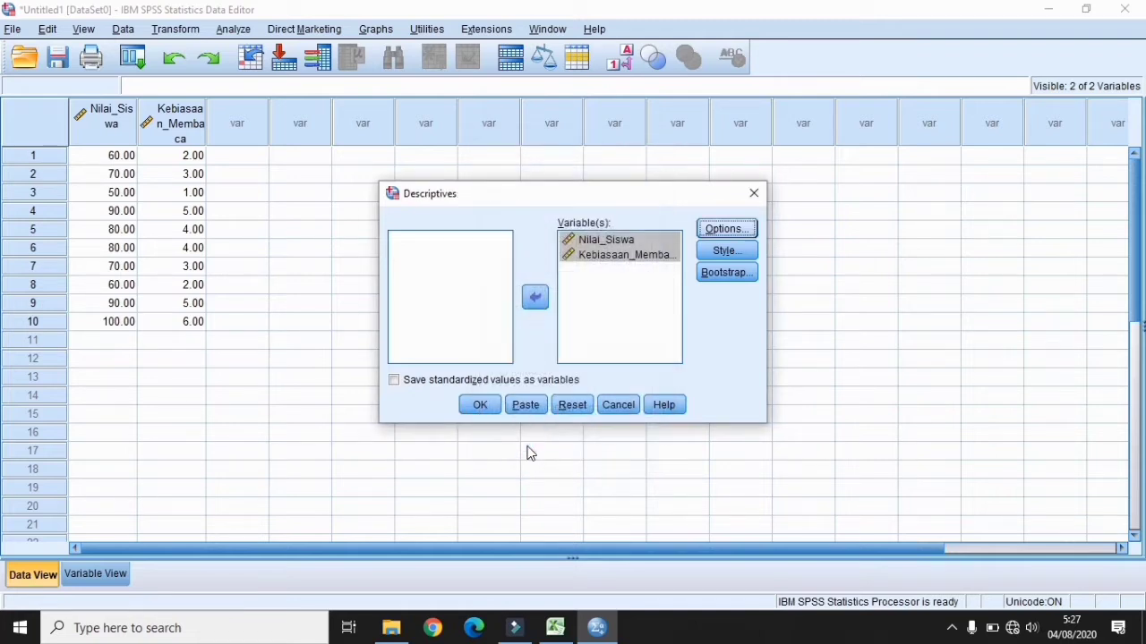
{"action": "left_click", "coordinate": [481, 406]}
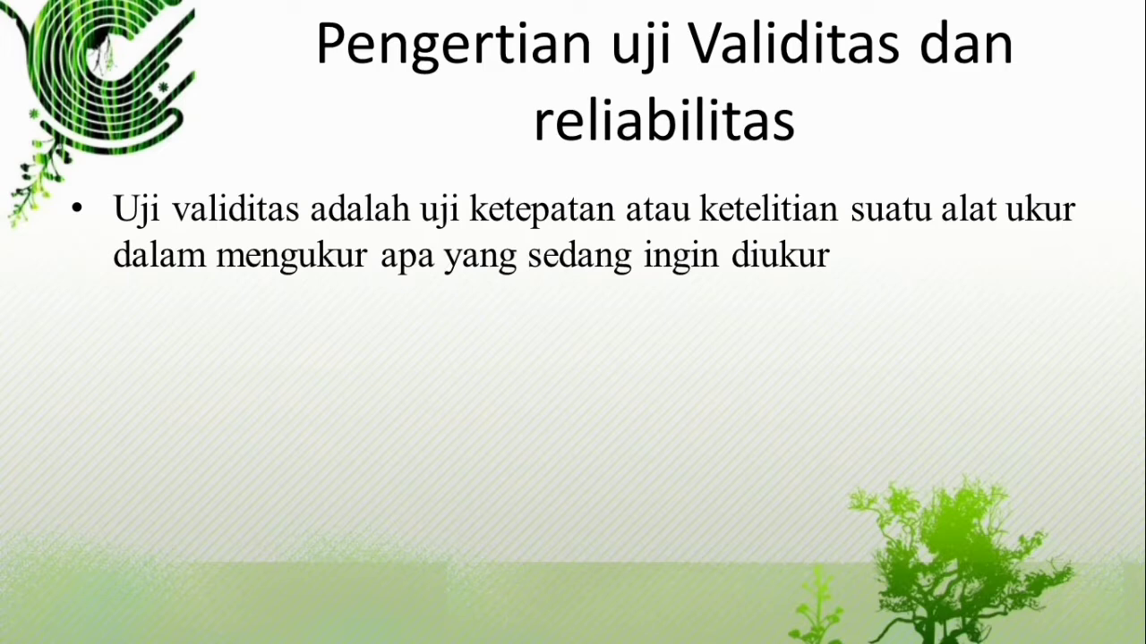
{"action": "key", "text": "Right"}
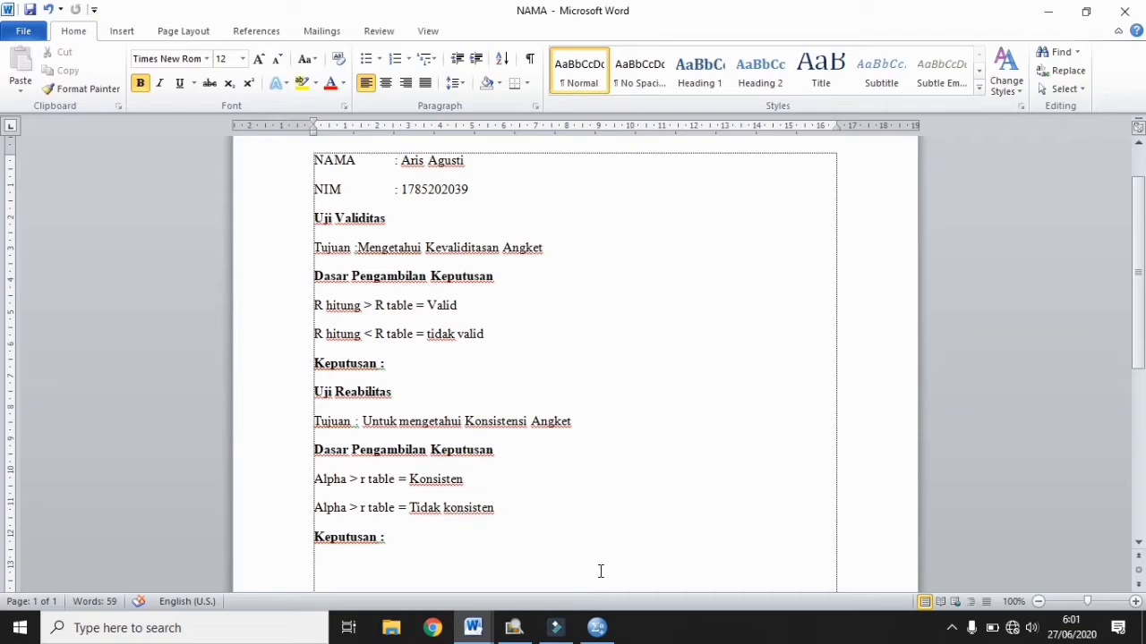
Review the questionnaire score table in the Word document tugas 1 and return to the empty SPSS dataset.
{"action": "left_click", "coordinate": [594, 632]}
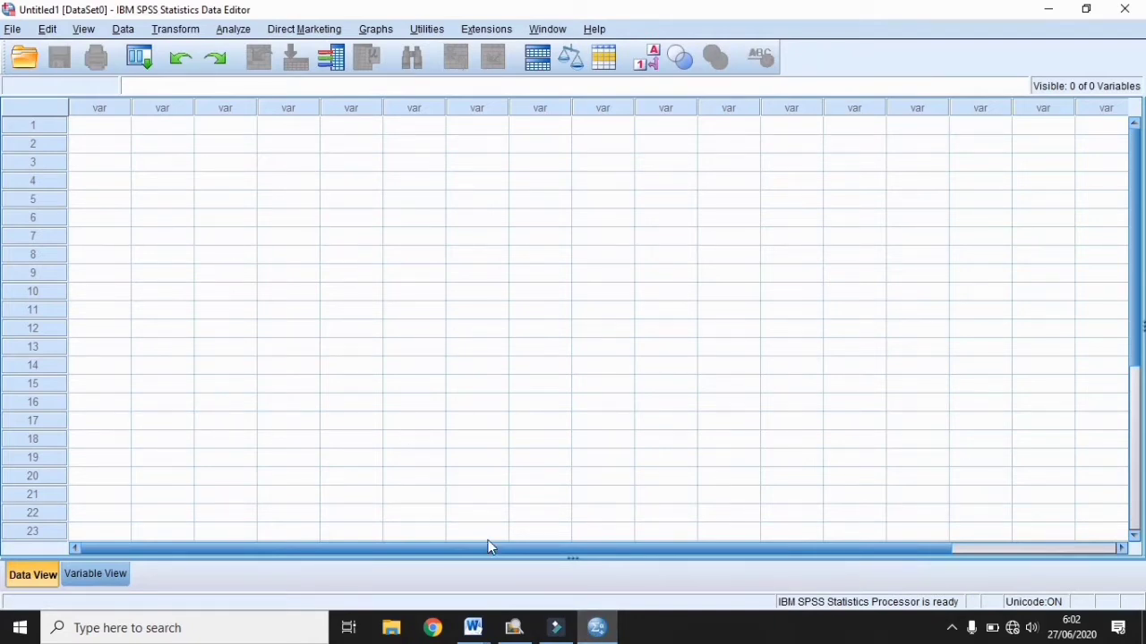
{"action": "mouse_move", "coordinate": [474, 634]}
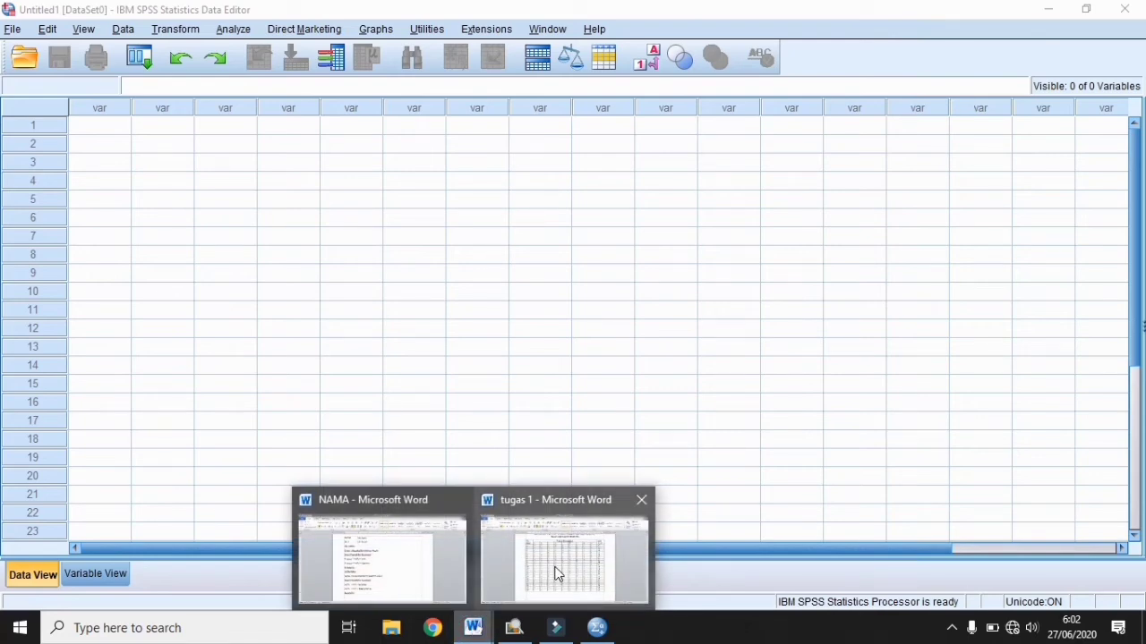
{"action": "mouse_move", "coordinate": [530, 564]}
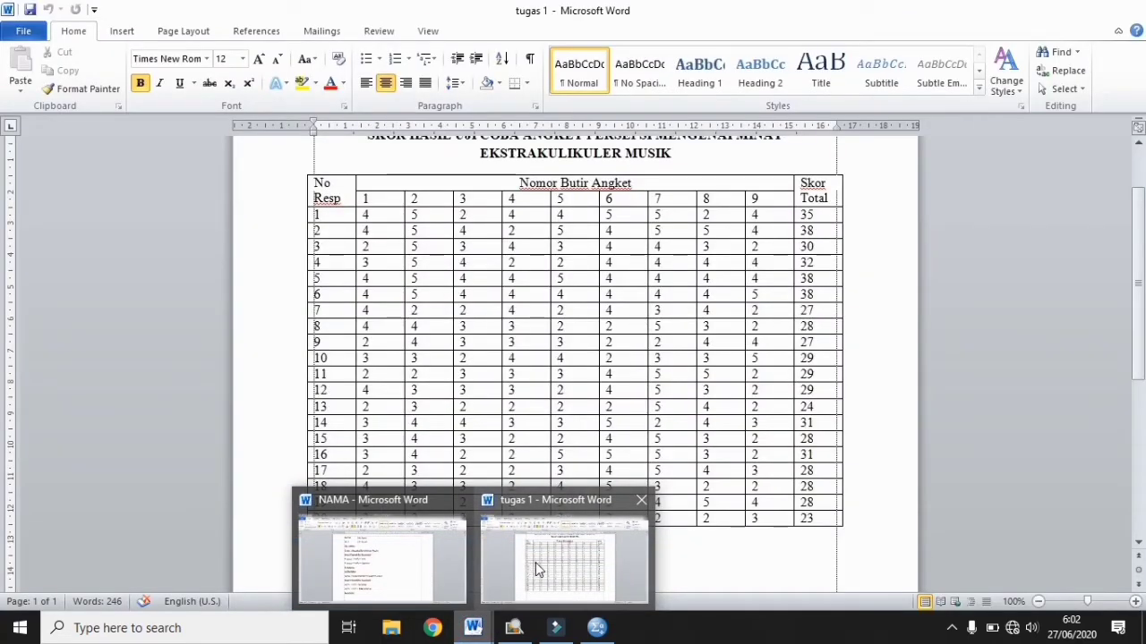
{"action": "left_click", "coordinate": [536, 567]}
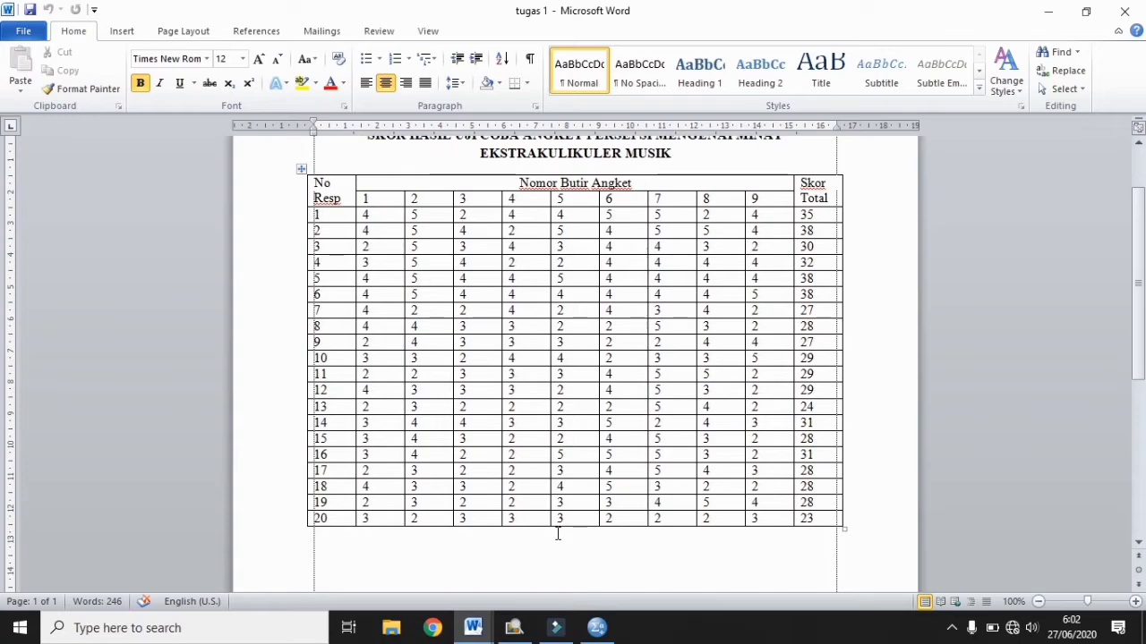
{"action": "left_click", "coordinate": [597, 626]}
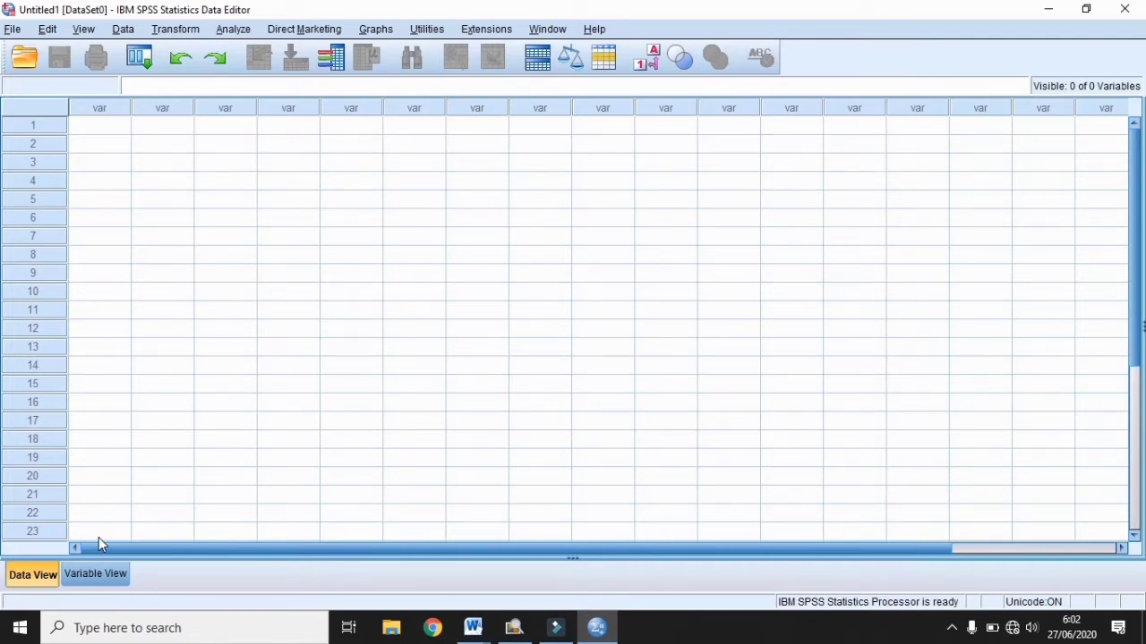
Switch to the variable definitions and name the first variable Item_1.
{"action": "left_click", "coordinate": [101, 578]}
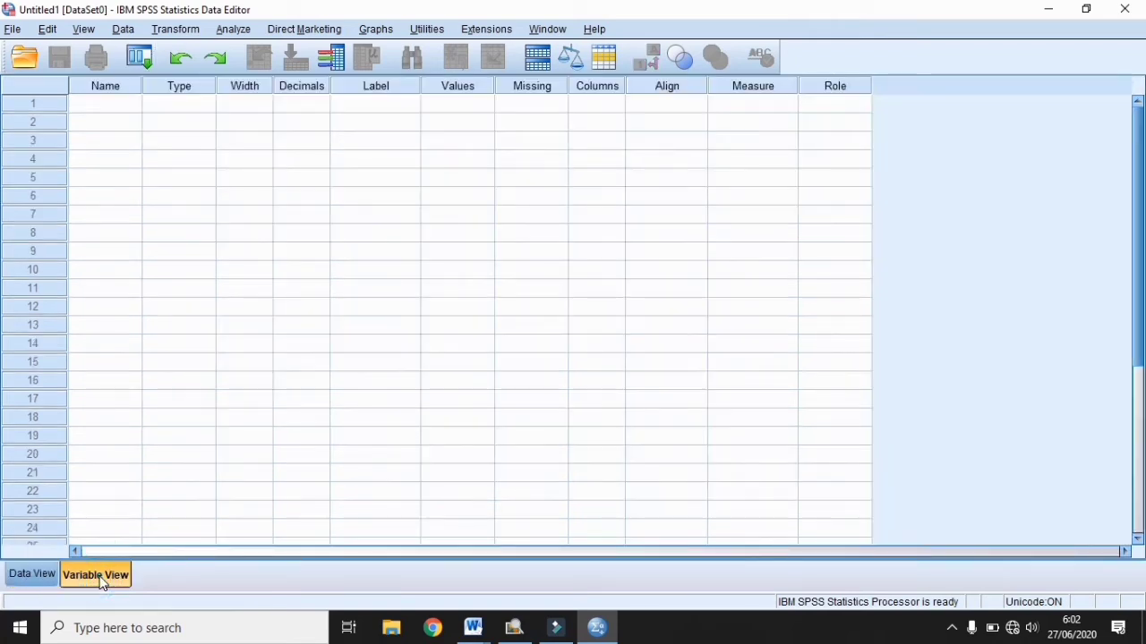
{"action": "left_click", "coordinate": [125, 109]}
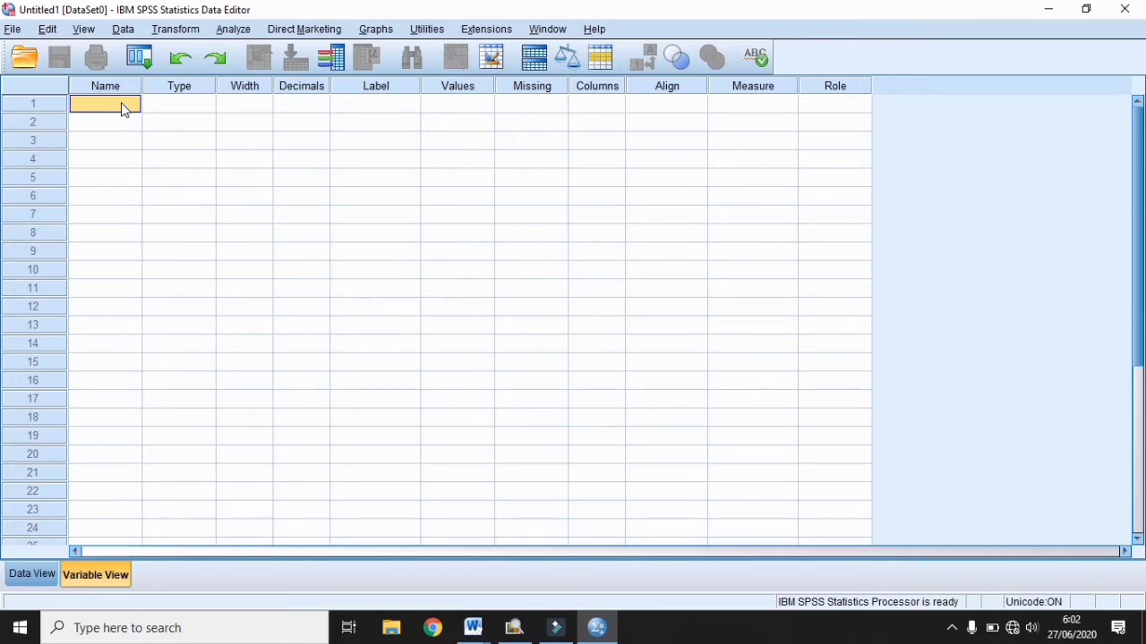
{"action": "left_click", "coordinate": [123, 104]}
{"action": "type", "text": "Item_1"}
{"action": "key", "text": "Return"}
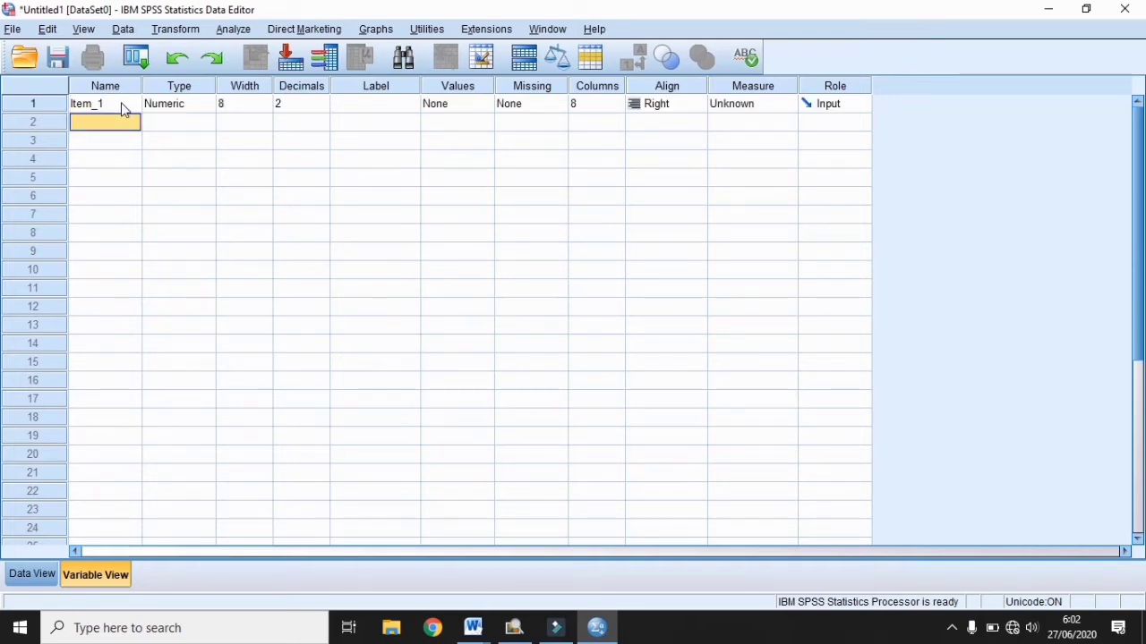
{"action": "type", "text": "Item"}
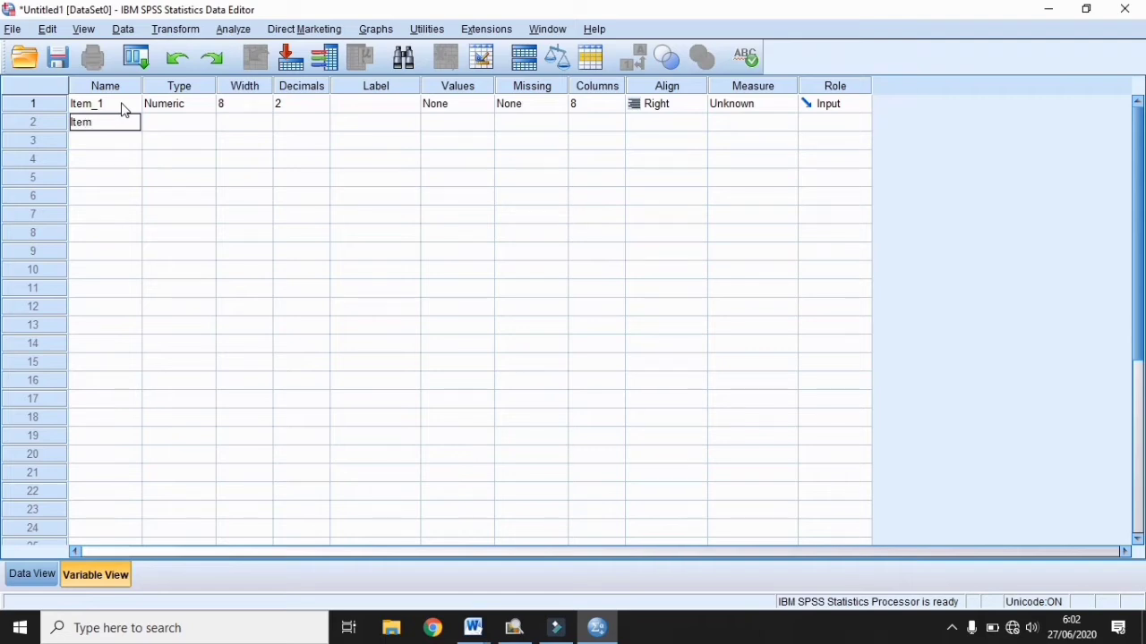
{"action": "type", "text": "_9"}
{"action": "key", "text": "Return"}
{"action": "key", "text": "Up"}
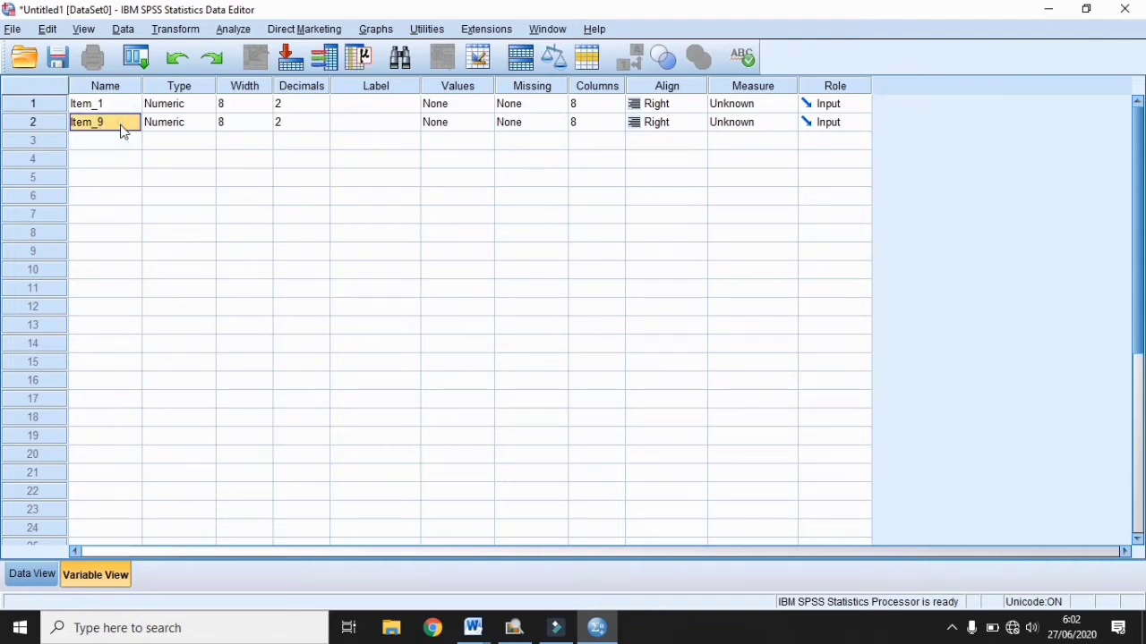
Rename the second variable to item_2.
{"action": "left_click", "coordinate": [107, 122]}
{"action": "type", "text": "Item"}
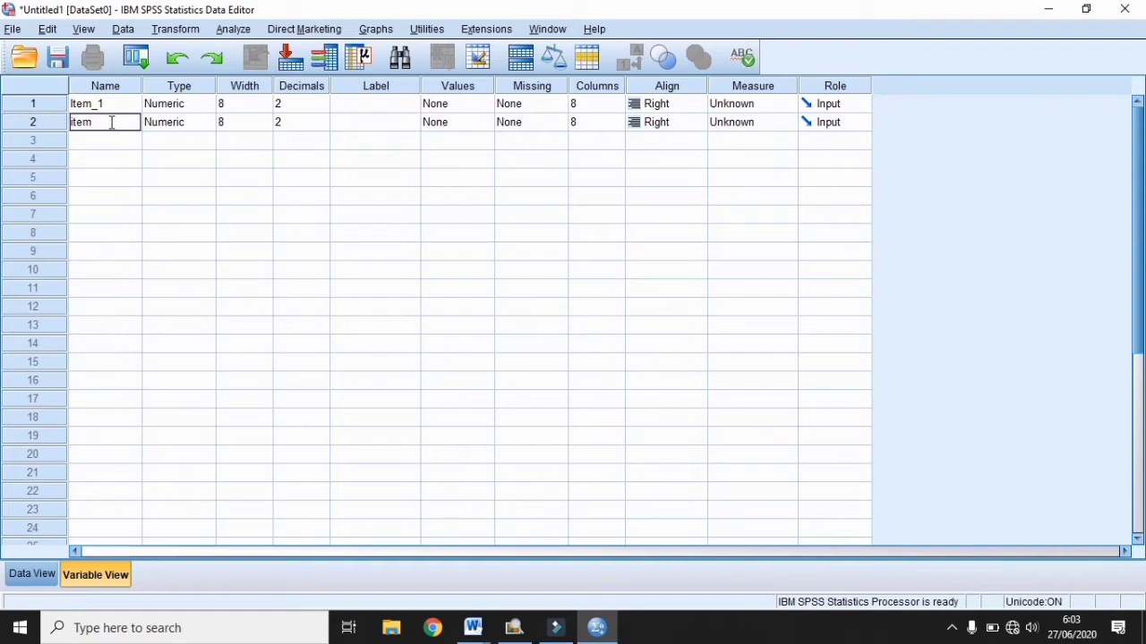
{"action": "type", "text": "_2"}
{"action": "key", "text": "Return"}
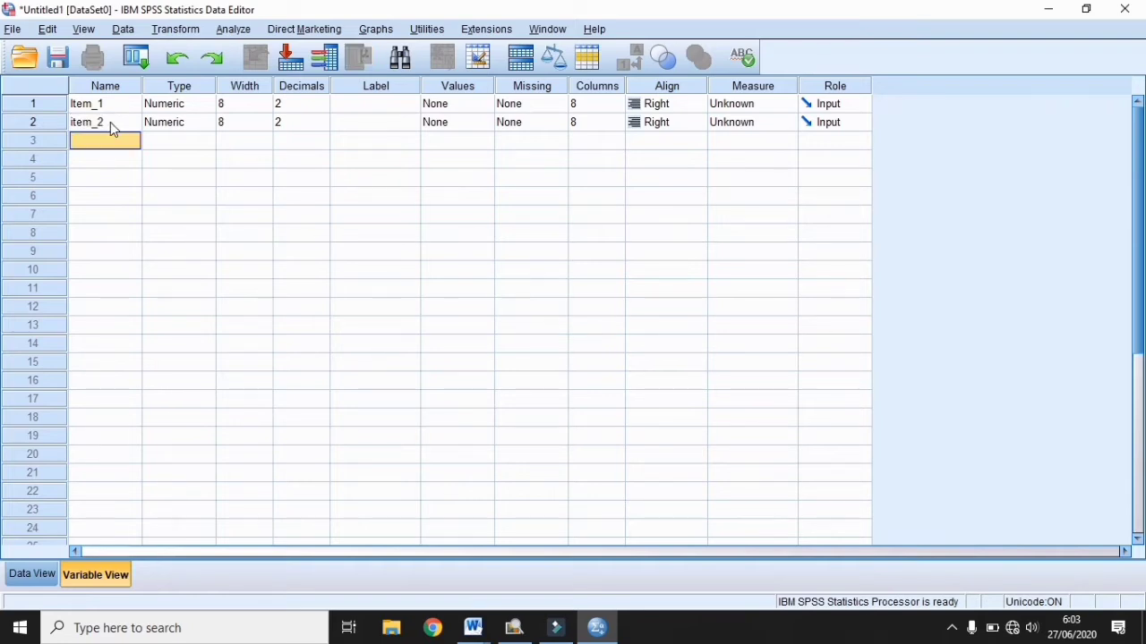
Add four more variables named item_3, item_4, item_5 and item_6 in rows 3 to 6.
{"action": "type", "text": "item_3"}
{"action": "key", "text": "Return"}
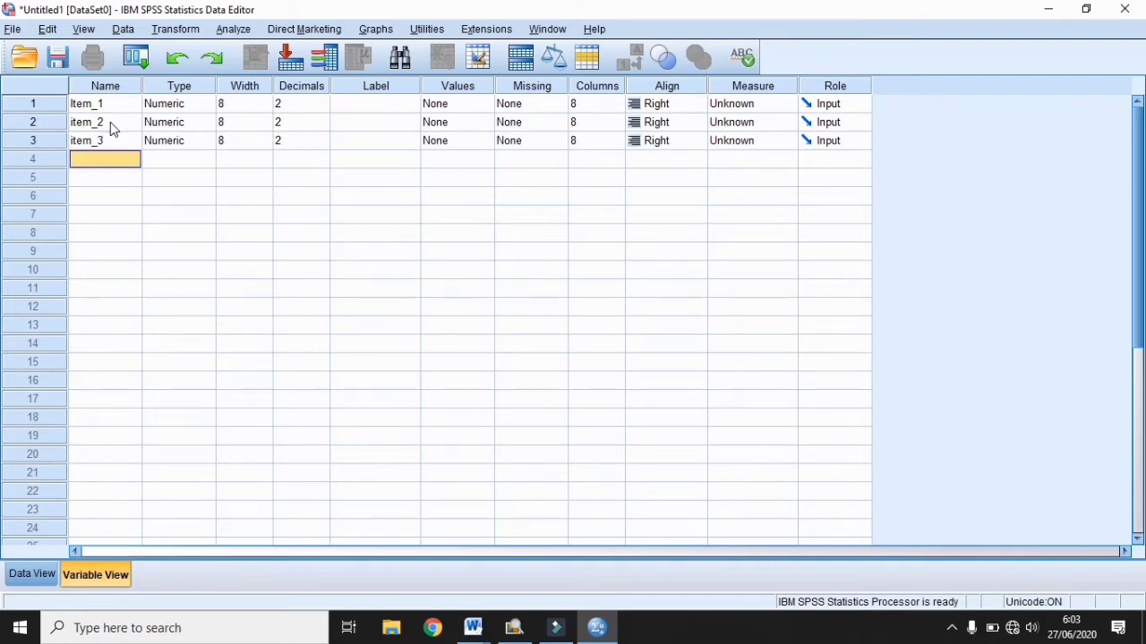
{"action": "type", "text": "item_4"}
{"action": "key", "text": "Return"}
{"action": "type", "text": "item"}
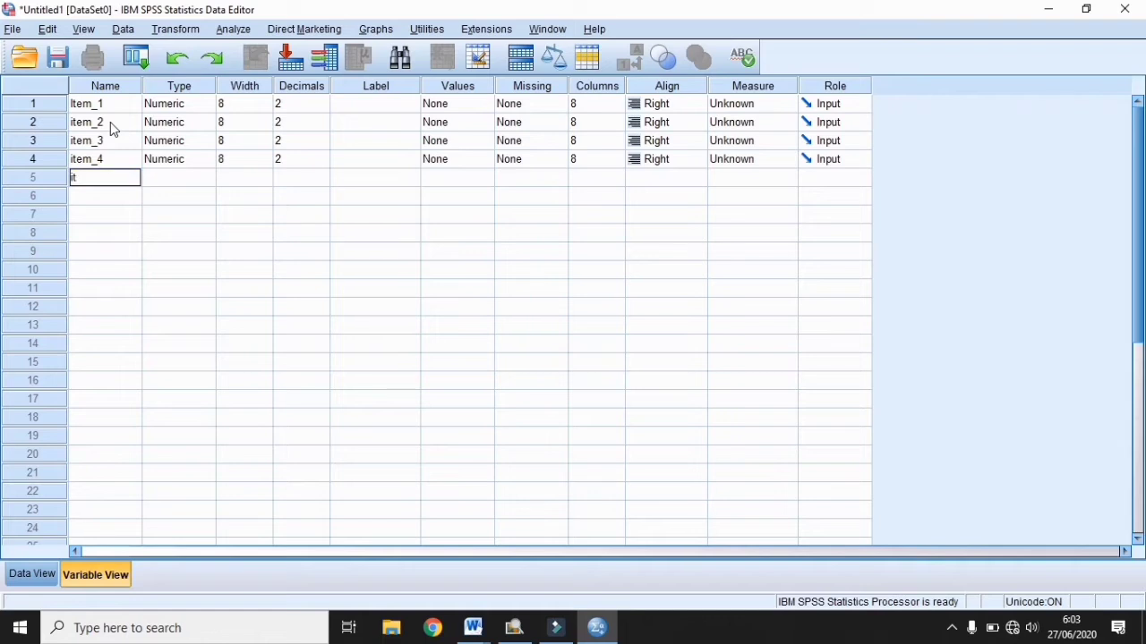
{"action": "type", "text": "_5"}
{"action": "key", "text": "Return"}
{"action": "type", "text": "it"}
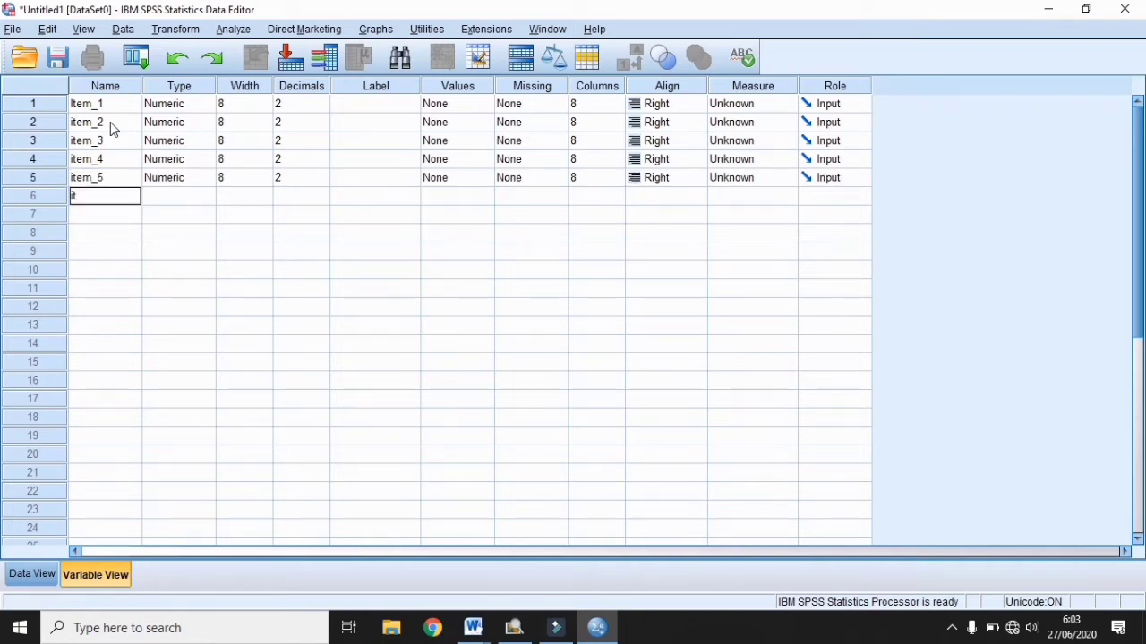
{"action": "type", "text": "em_6"}
{"action": "key", "text": "Return"}
Add three more variables named item_7, item_8 and item_9 in rows 7 to 9.
{"action": "type", "text": "it"}
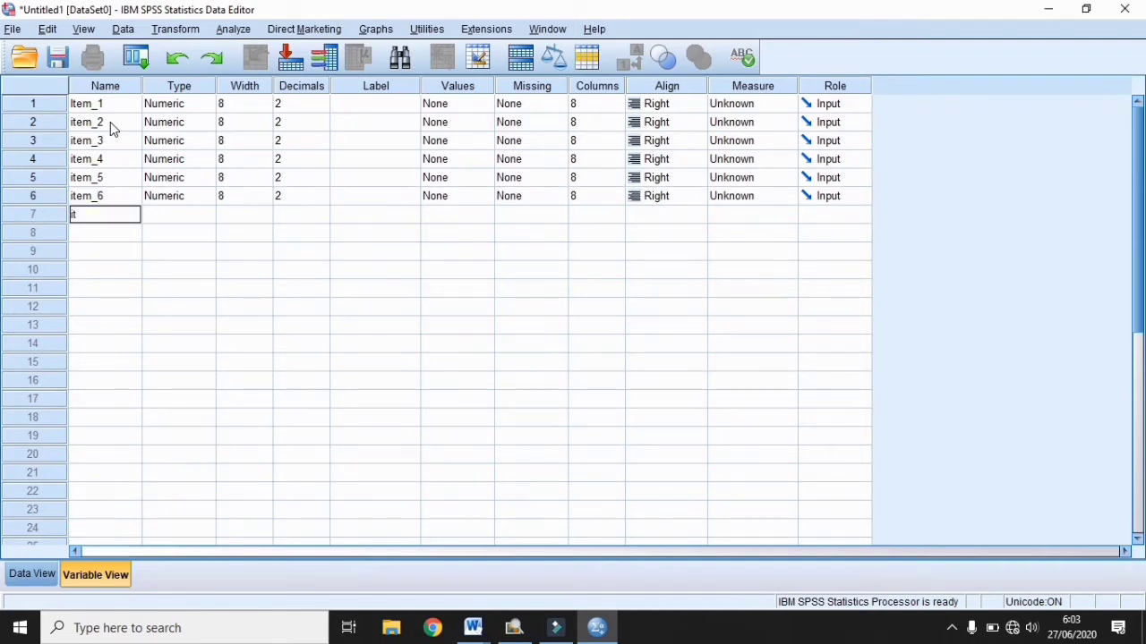
{"action": "type", "text": "em_7"}
{"action": "key", "text": "Return"}
{"action": "type", "text": "item"}
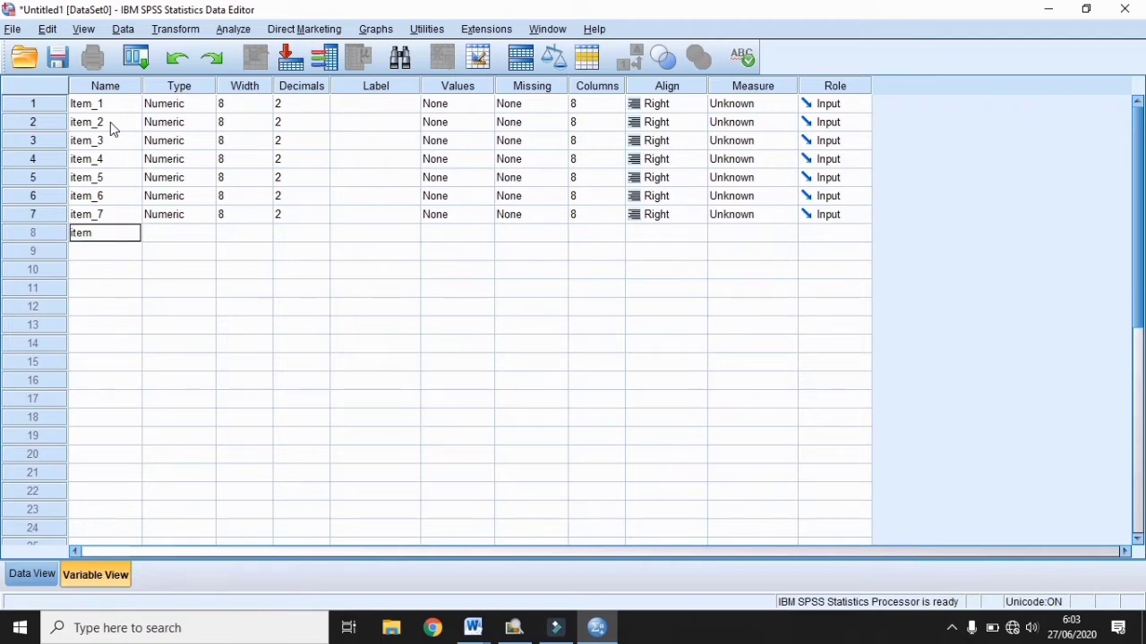
{"action": "type", "text": "_8"}
{"action": "key", "text": "Return"}
{"action": "type", "text": "it"}
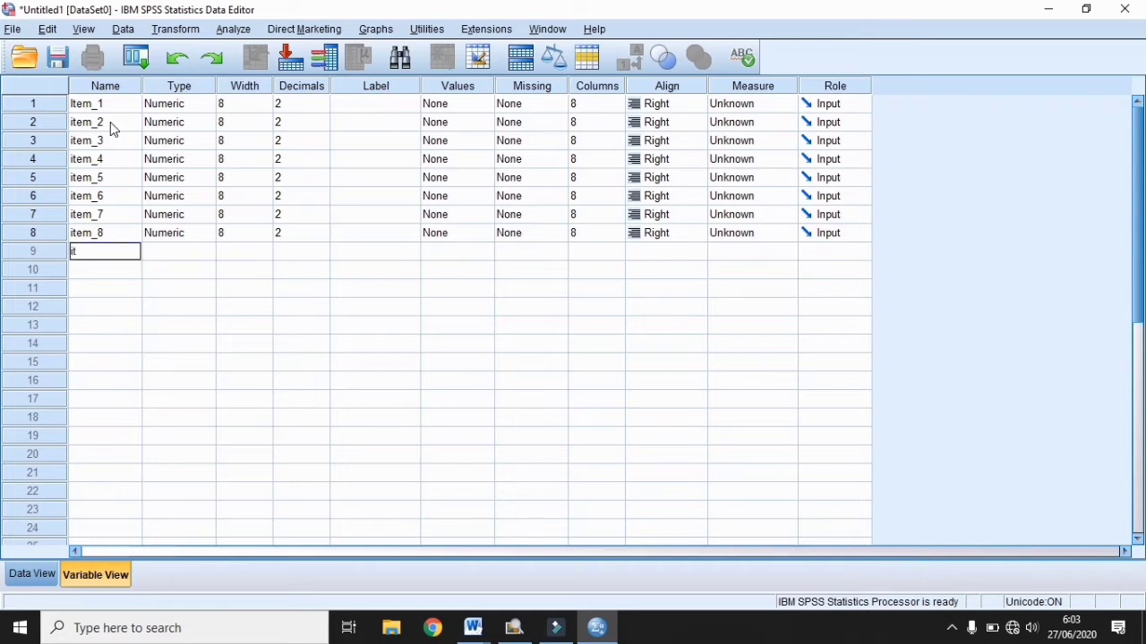
{"action": "type", "text": "em_9"}
{"action": "key", "text": "Return"}
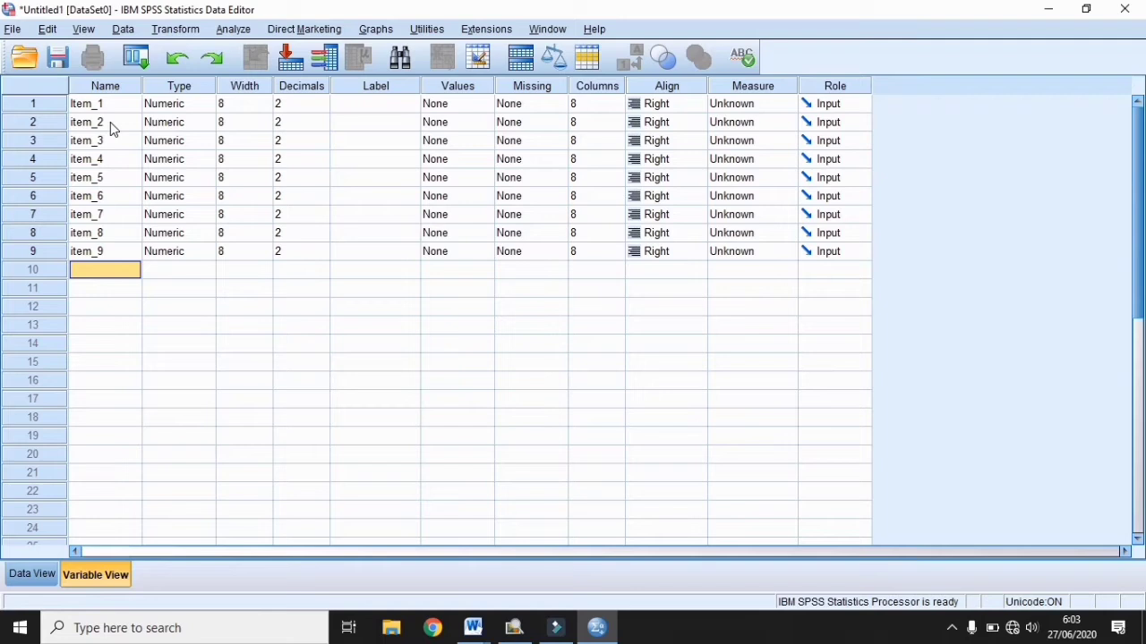
Add a tenth variable named Skor_total below item_9.
{"action": "type", "text": "S"}
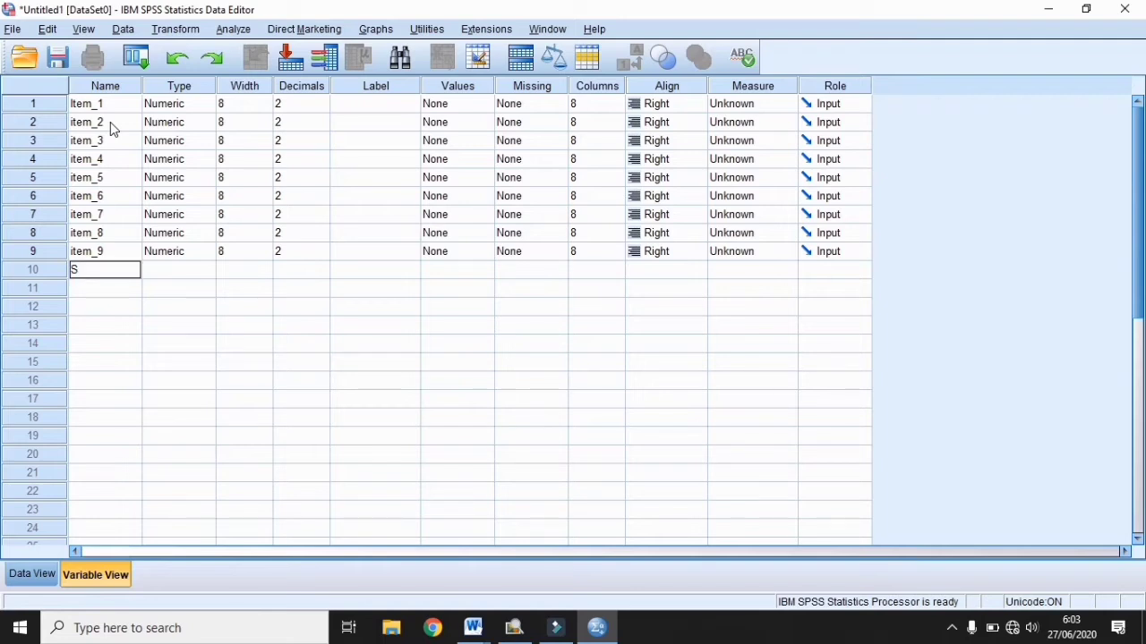
{"action": "type", "text": "kor_total"}
{"action": "left_click", "coordinate": [199, 271]}
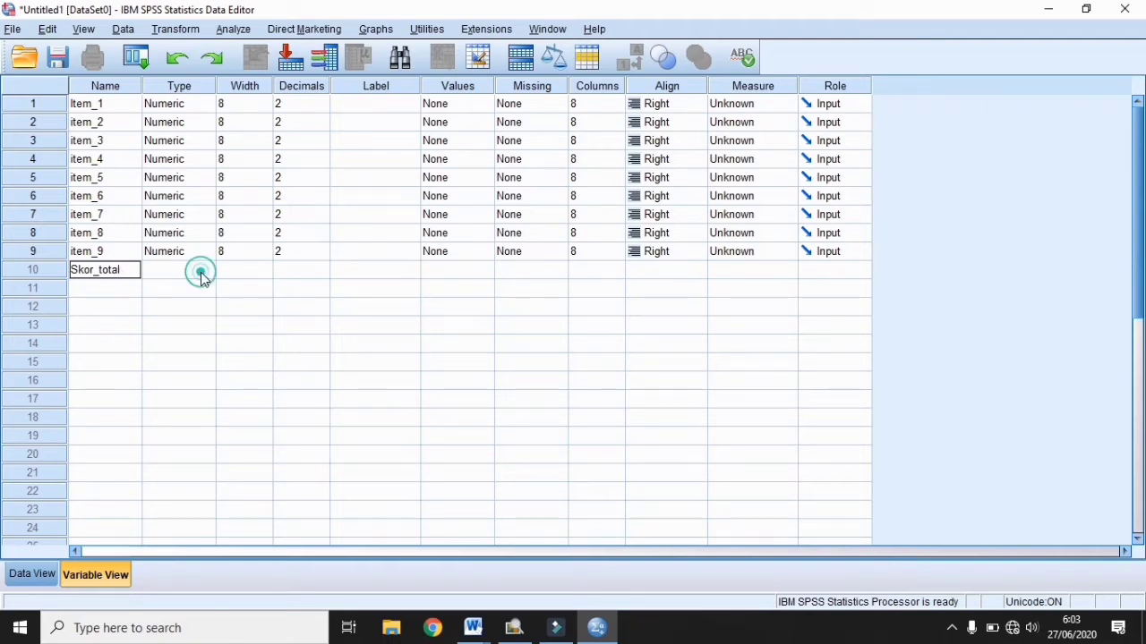
{"action": "left_click", "coordinate": [205, 271]}
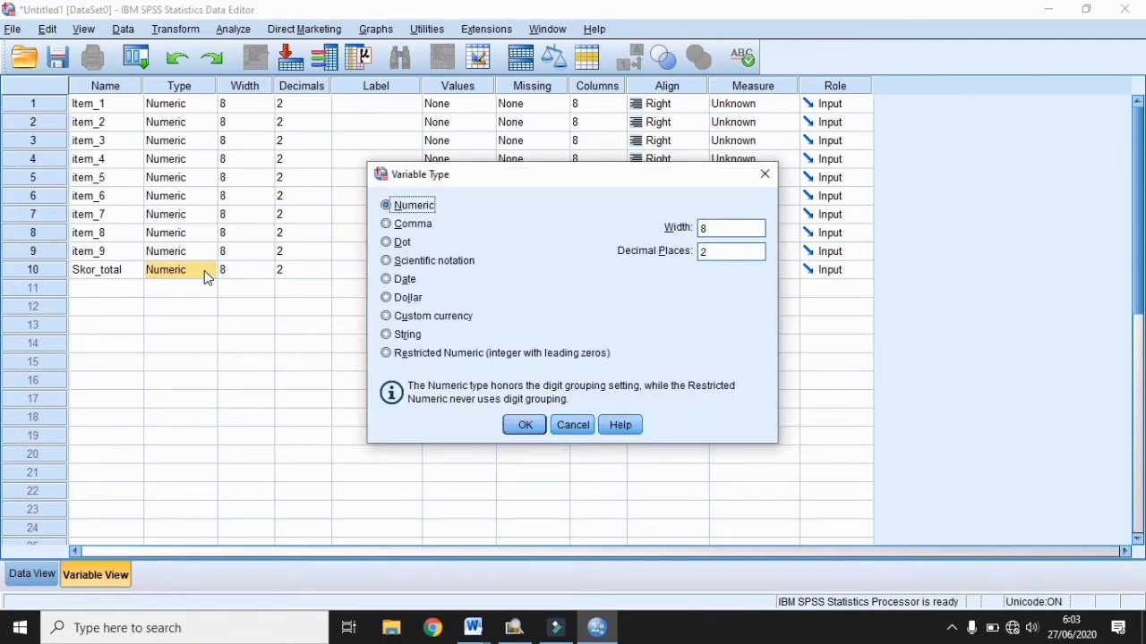
{"action": "left_click", "coordinate": [765, 174]}
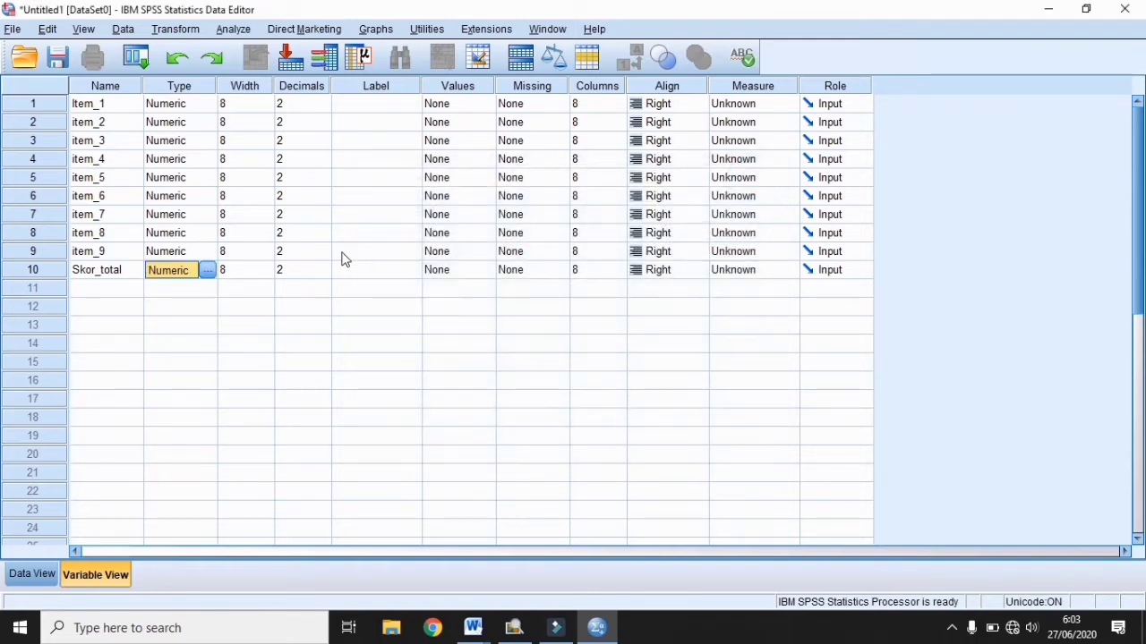
{"action": "left_click", "coordinate": [226, 289]}
{"action": "left_click", "coordinate": [195, 286]}
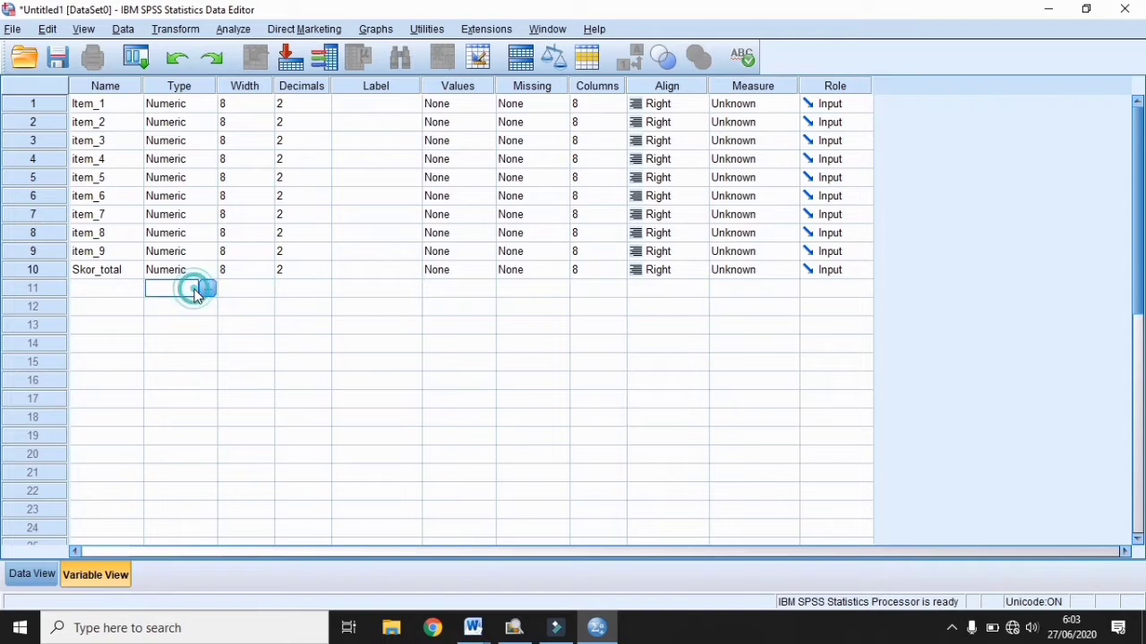
Set the decimals of Item_1, item_2 and item_3 to 0.
{"action": "left_click", "coordinate": [299, 104]}
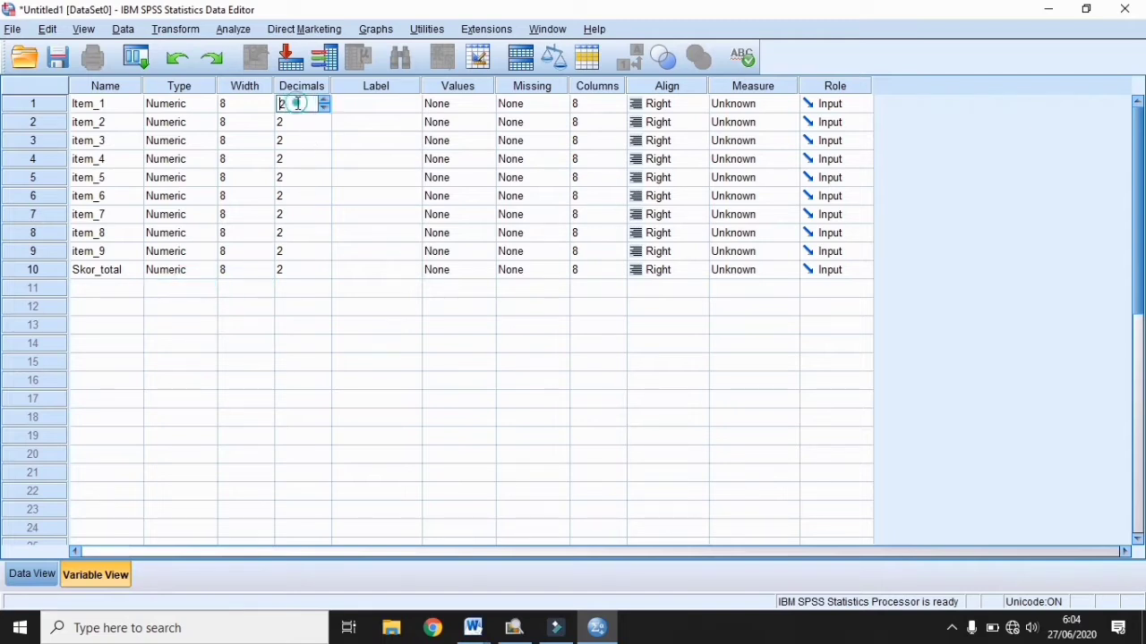
{"action": "left_click", "coordinate": [324, 107]}
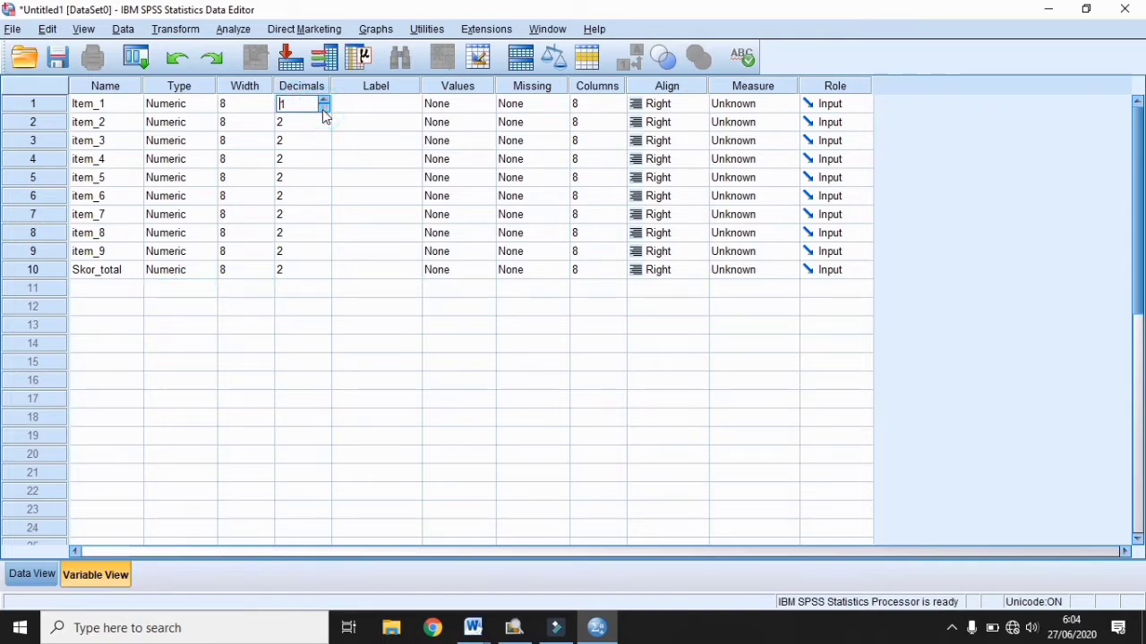
{"action": "left_click", "coordinate": [324, 108]}
{"action": "left_click", "coordinate": [323, 123]}
{"action": "left_click", "coordinate": [324, 127]}
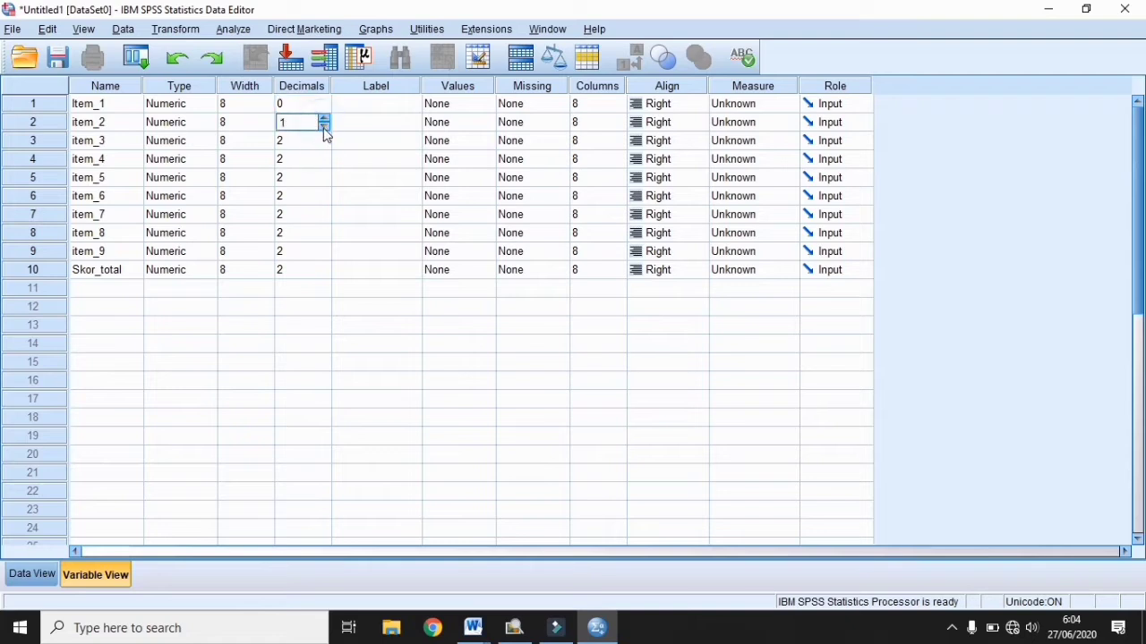
{"action": "left_click", "coordinate": [324, 128]}
{"action": "left_click", "coordinate": [322, 140]}
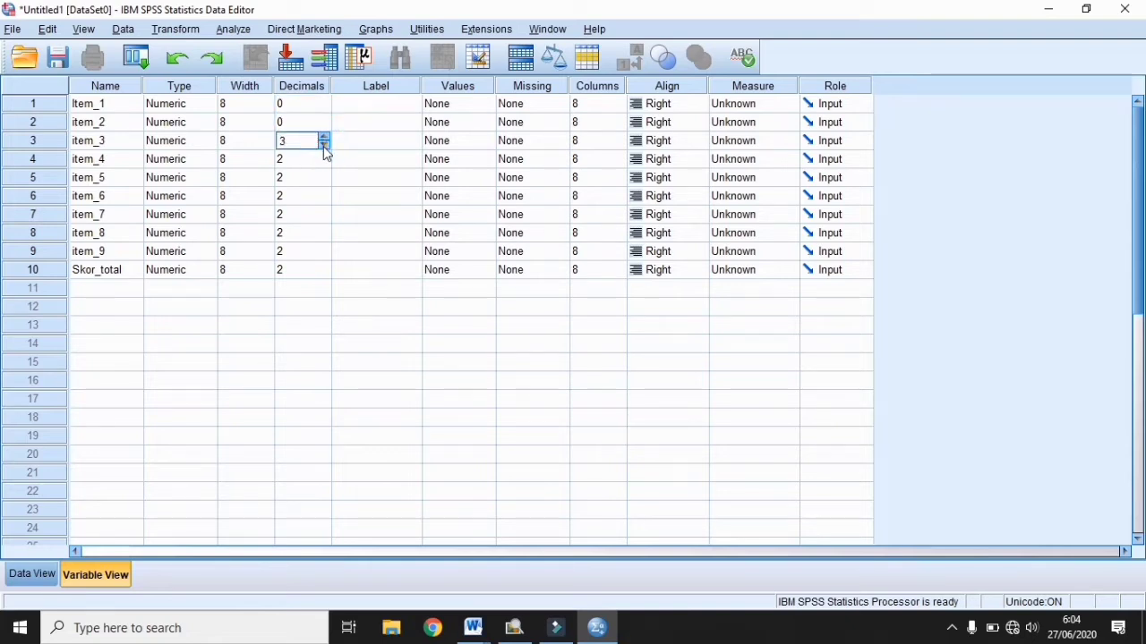
{"action": "left_click", "coordinate": [324, 146]}
{"action": "left_click", "coordinate": [324, 146]}
Set the decimals of item_4, item_5 and item_6 to 0.
{"action": "left_click", "coordinate": [320, 156]}
{"action": "left_click", "coordinate": [324, 162]}
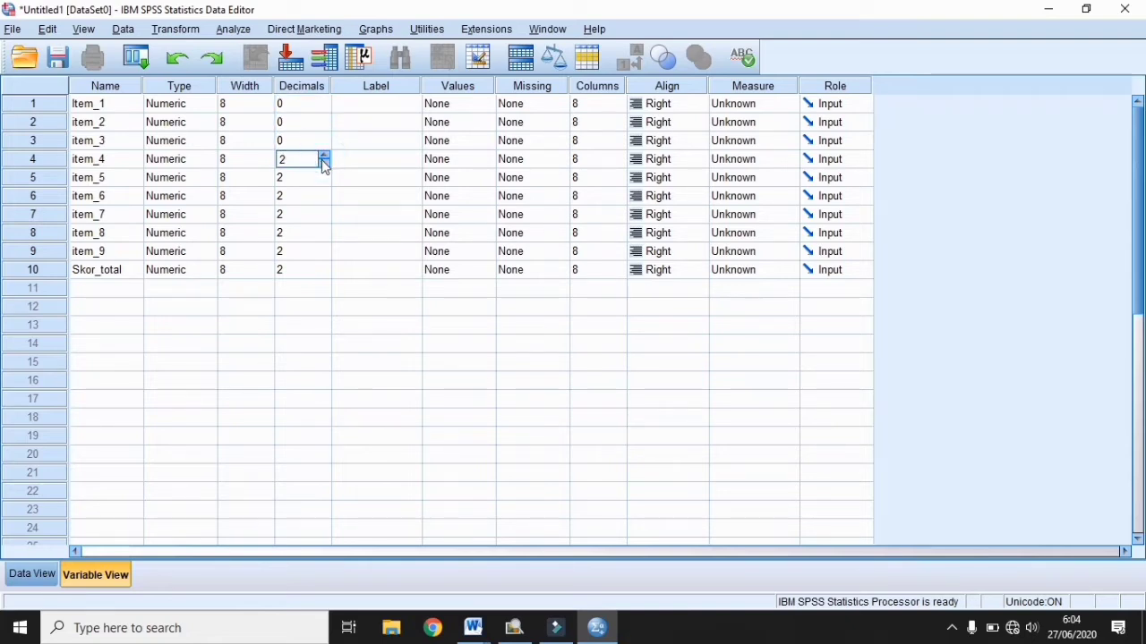
{"action": "left_click", "coordinate": [324, 163]}
{"action": "left_click", "coordinate": [322, 177]}
{"action": "left_click", "coordinate": [324, 181]}
{"action": "left_click", "coordinate": [324, 181]}
{"action": "left_click", "coordinate": [320, 196]}
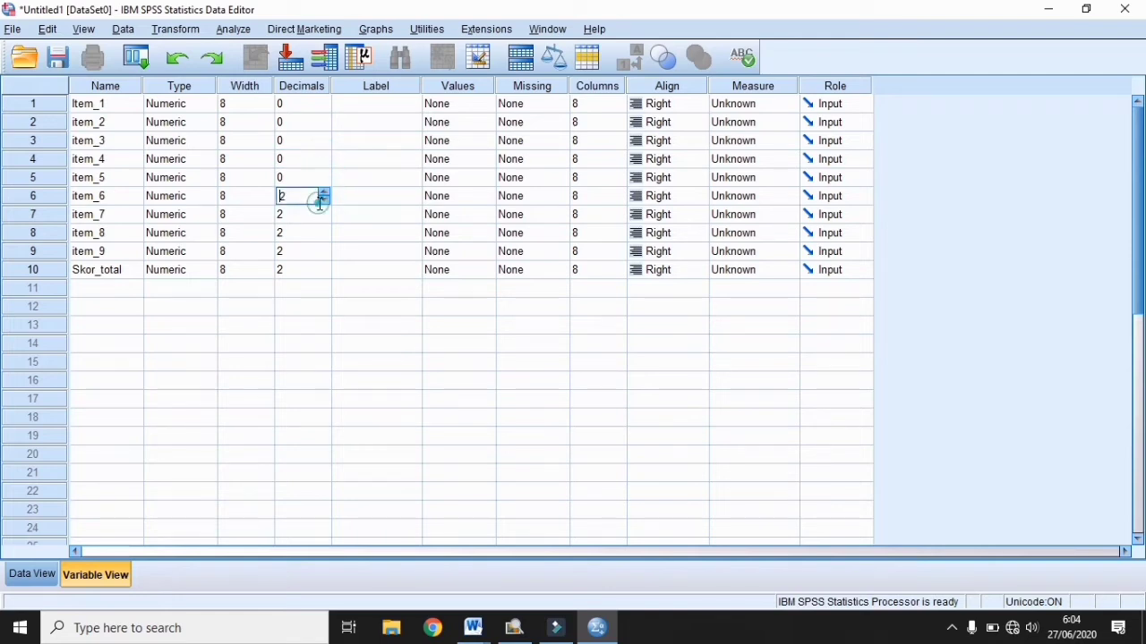
{"action": "left_click", "coordinate": [324, 203]}
{"action": "left_click", "coordinate": [324, 202]}
Set the decimals of item_7 and item_8 to 0.
{"action": "left_click", "coordinate": [326, 218]}
{"action": "left_click", "coordinate": [325, 219]}
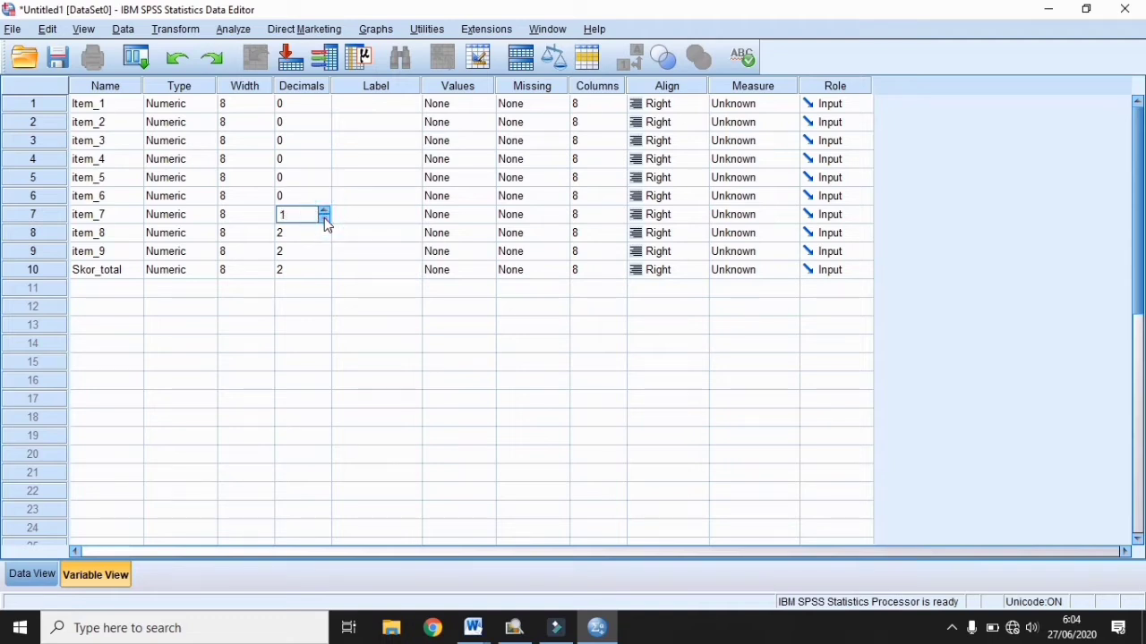
{"action": "left_click", "coordinate": [325, 219]}
{"action": "left_click", "coordinate": [320, 235]}
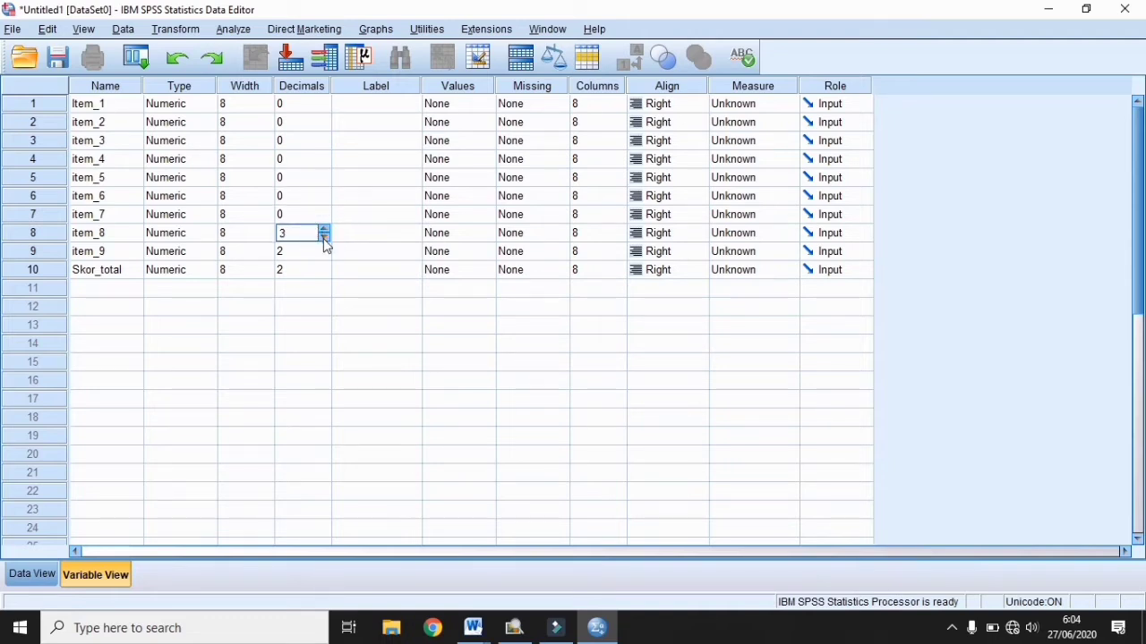
{"action": "left_click", "coordinate": [324, 239]}
{"action": "left_click", "coordinate": [324, 239]}
Set the decimals of item_9 and Skor_total to 0.
{"action": "left_click", "coordinate": [323, 252]}
{"action": "left_click", "coordinate": [323, 250]}
{"action": "left_click", "coordinate": [324, 255]}
{"action": "left_click", "coordinate": [324, 255]}
{"action": "left_click", "coordinate": [324, 255]}
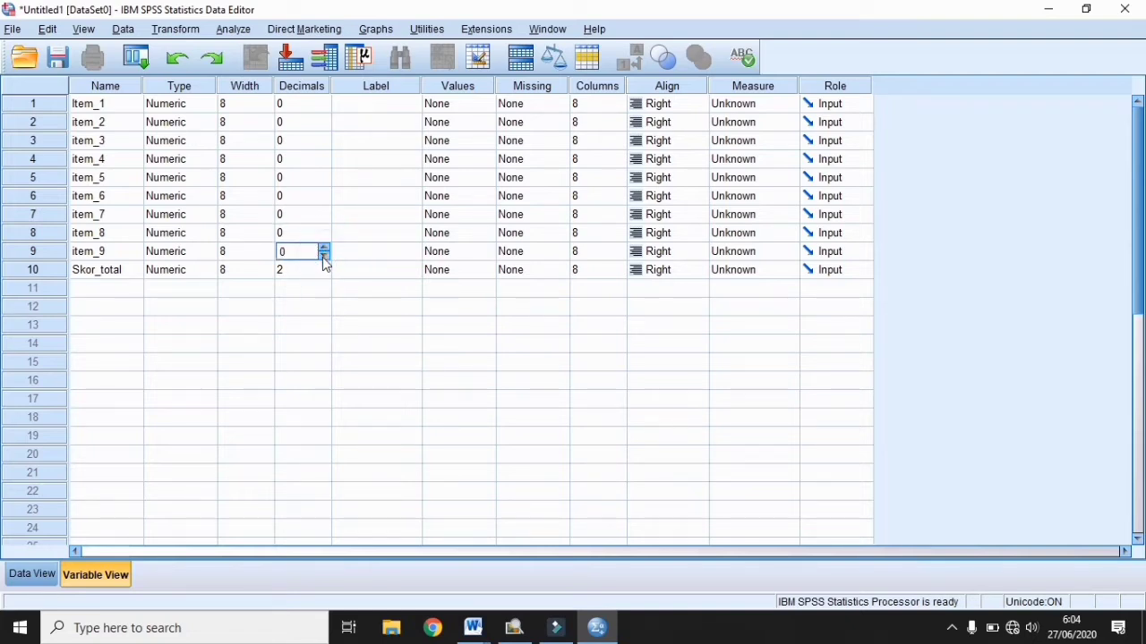
{"action": "left_click", "coordinate": [320, 273]}
{"action": "left_click", "coordinate": [324, 274]}
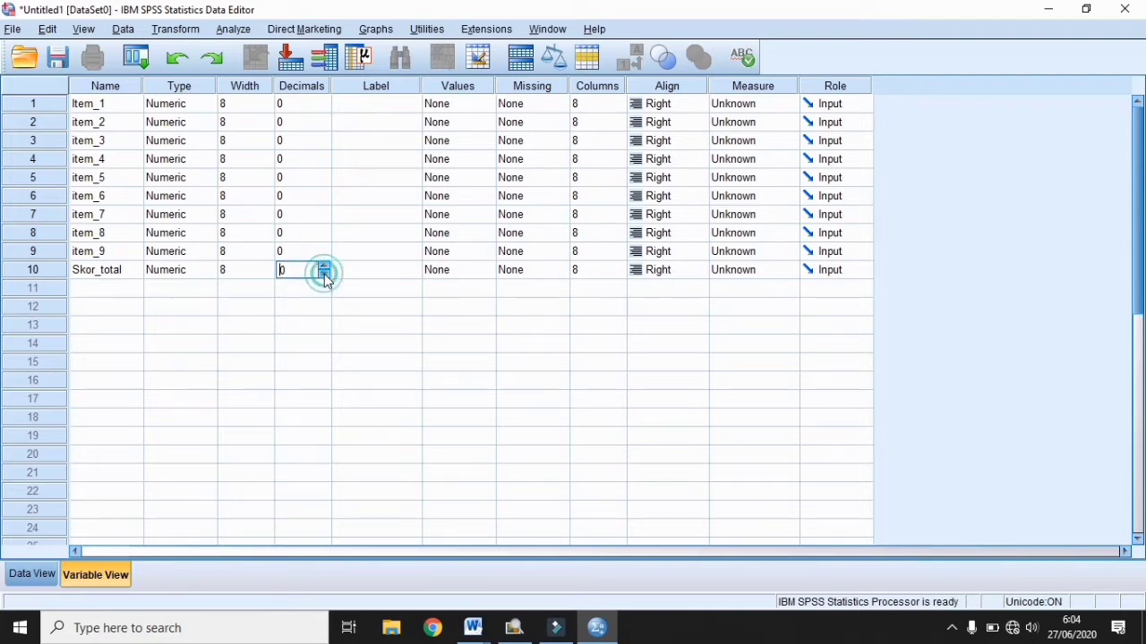
{"action": "left_click", "coordinate": [324, 274]}
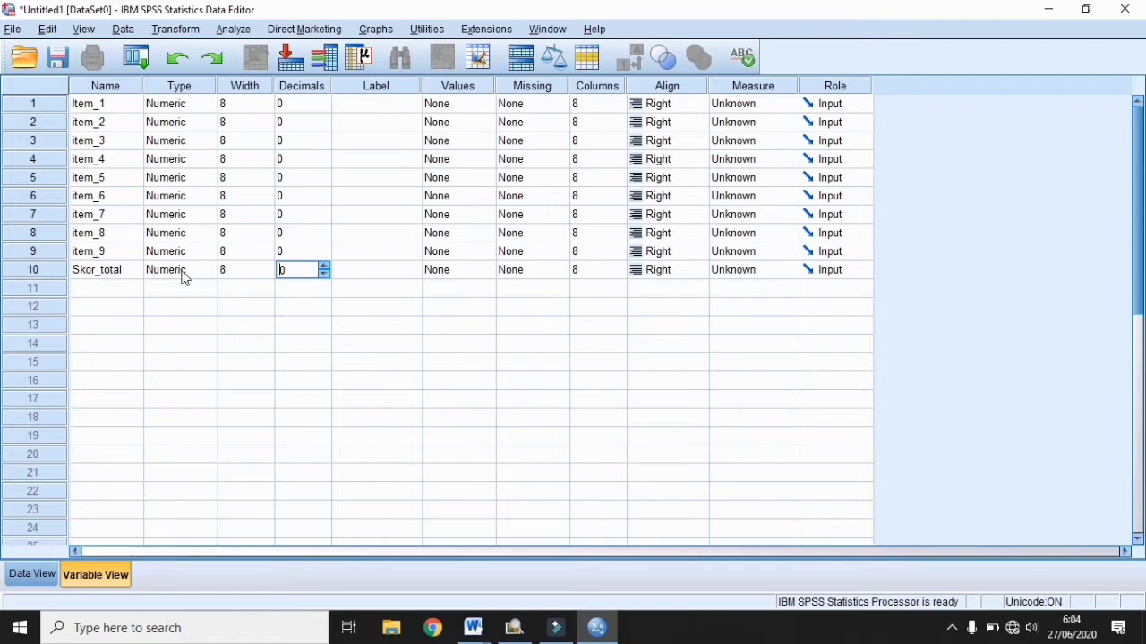
Show the data grid, then switch to the Word document tugas 1 and copy the item scores and Skor Total values for respondents 1 to 20.
{"action": "left_click", "coordinate": [33, 576]}
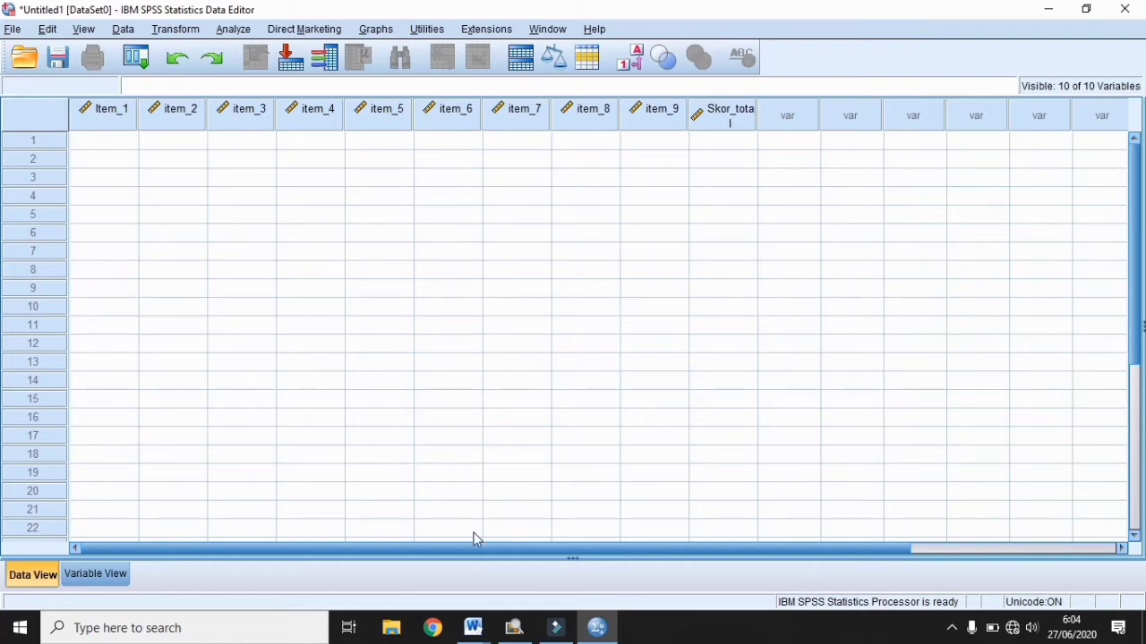
{"action": "mouse_move", "coordinate": [473, 626]}
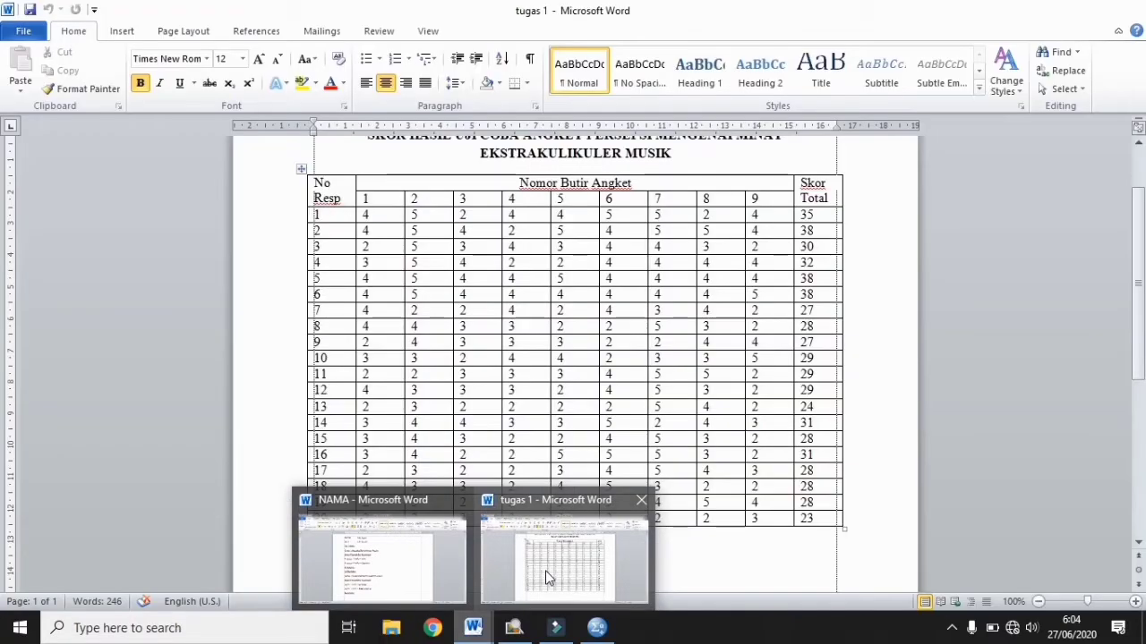
{"action": "left_click", "coordinate": [548, 577]}
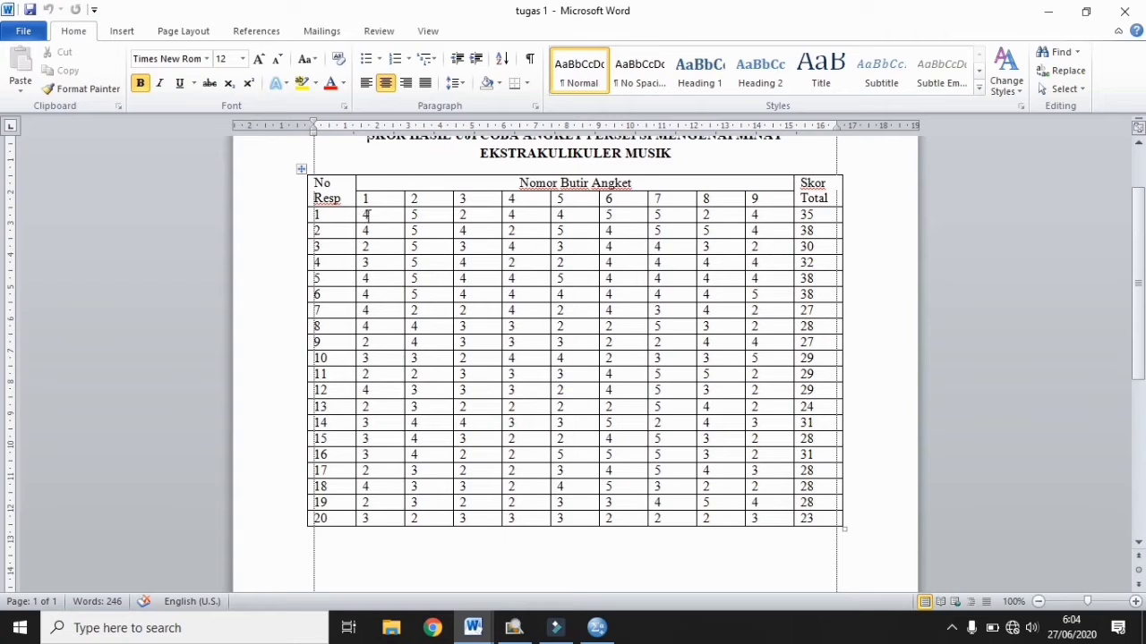
{"action": "left_click_drag", "start_coordinate": [366, 215], "coordinate": [829, 524]}
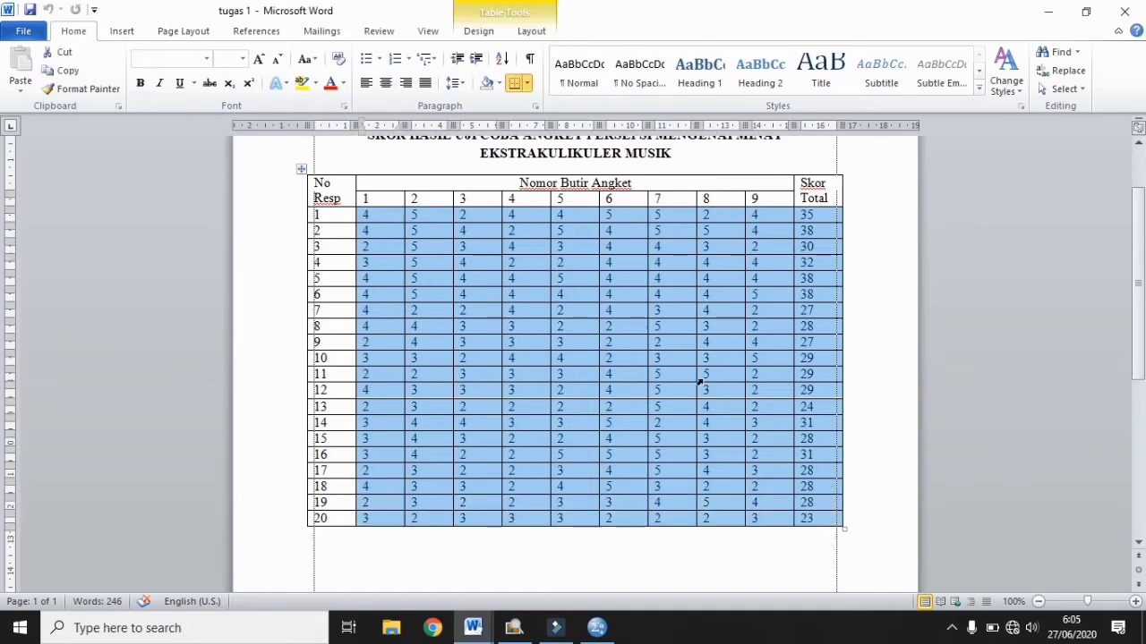
{"action": "key", "text": "ctrl+c"}
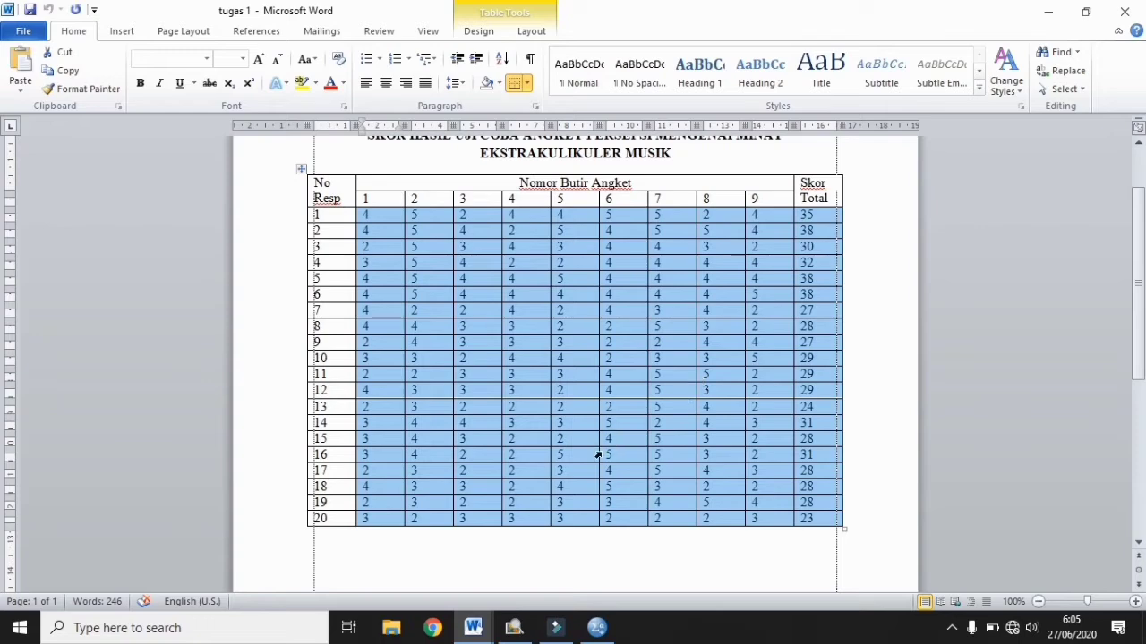
Switch to the SPSS data grid and paste the copied questionnaire scores starting at row 1 of Item_1.
{"action": "left_click", "coordinate": [597, 627]}
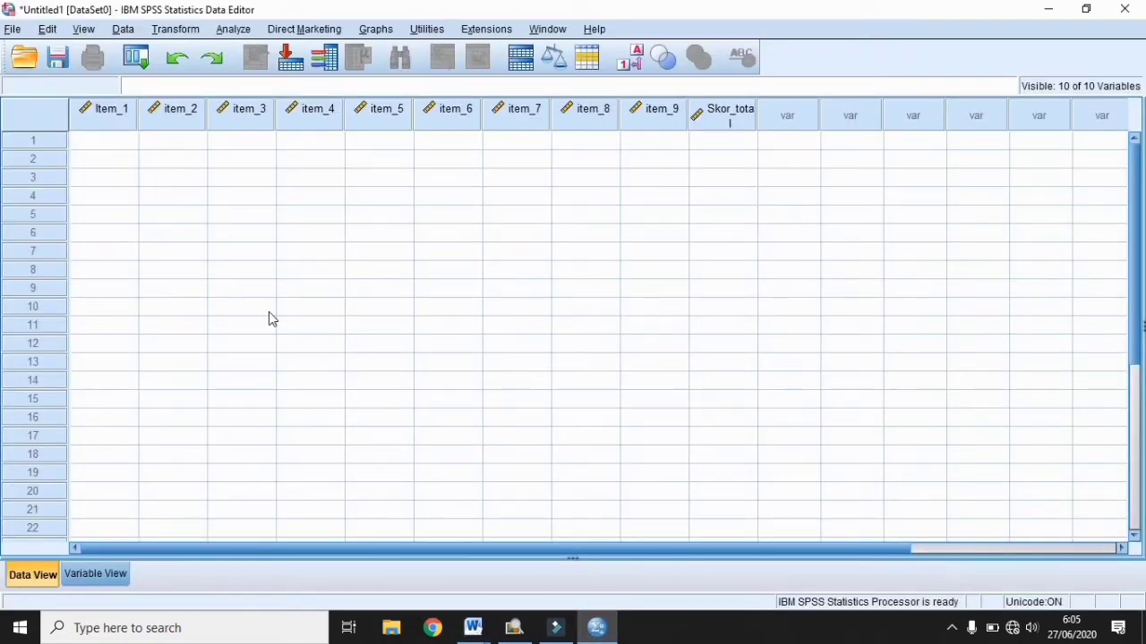
{"action": "left_click", "coordinate": [112, 145]}
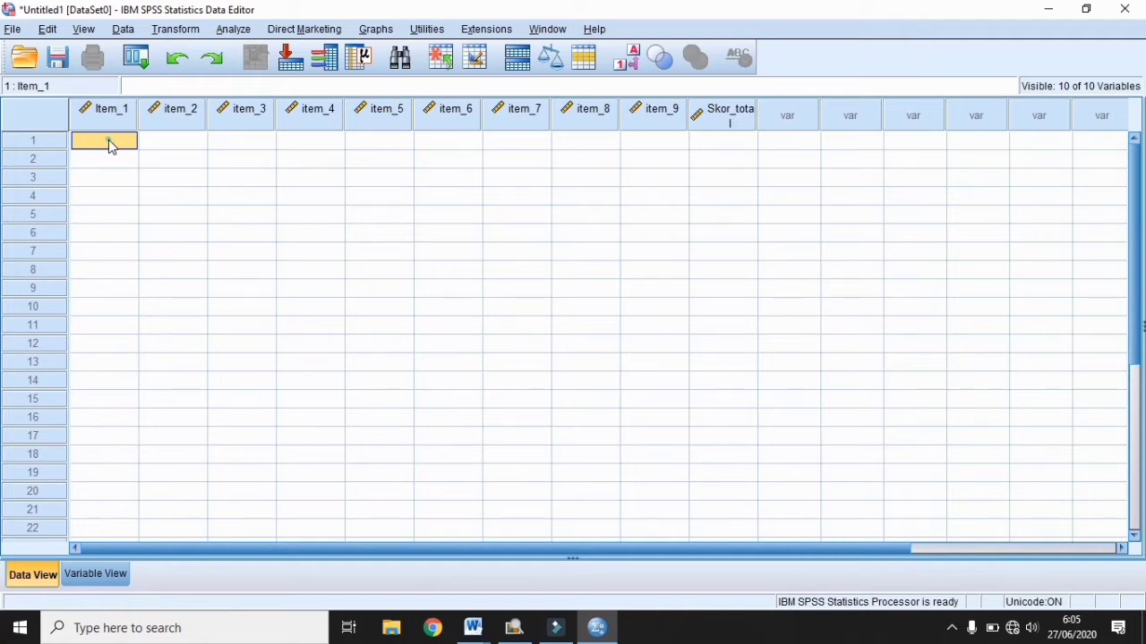
{"action": "right_click", "coordinate": [108, 140]}
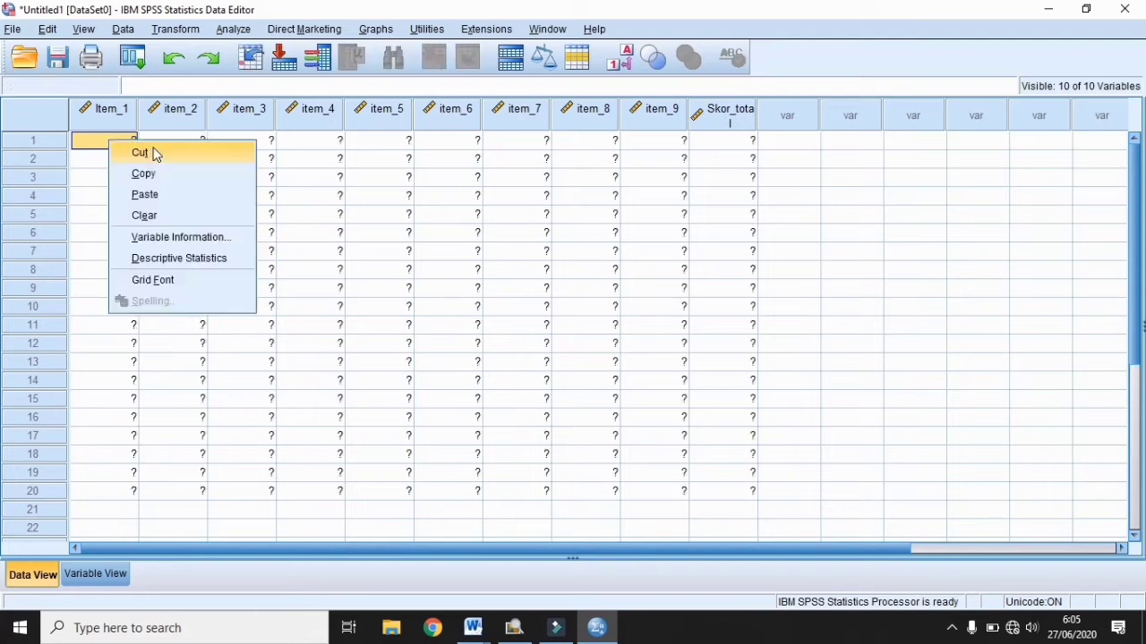
{"action": "left_click", "coordinate": [833, 176]}
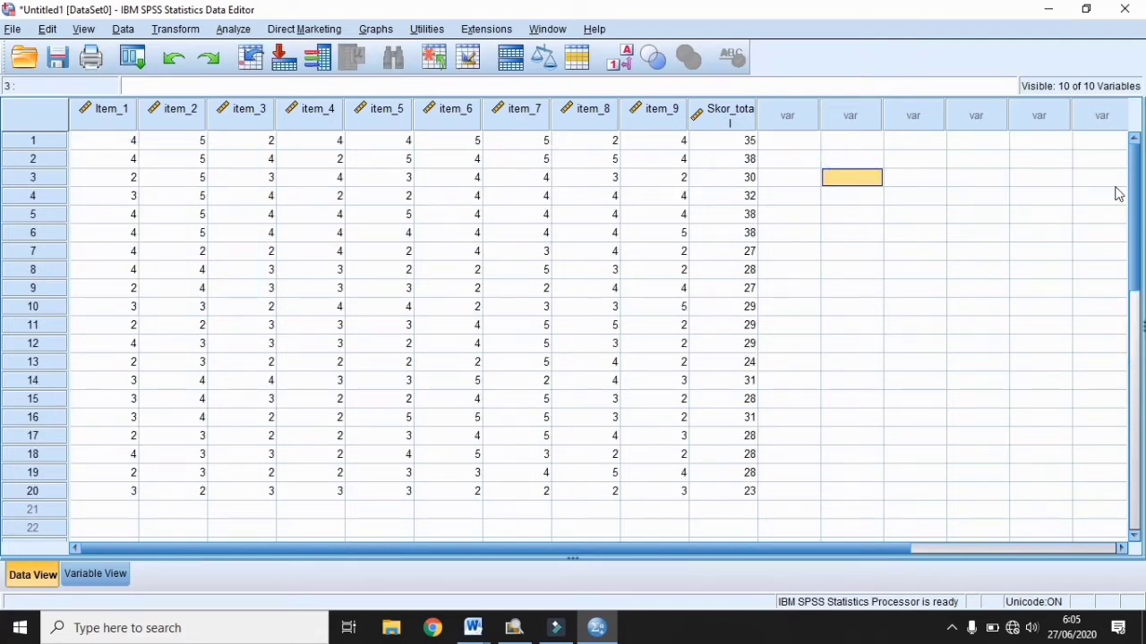
Review the pasted rows against the score table in the Word document tugas 1, then return to the SPSS data grid.
{"action": "left_click", "coordinate": [1135, 331]}
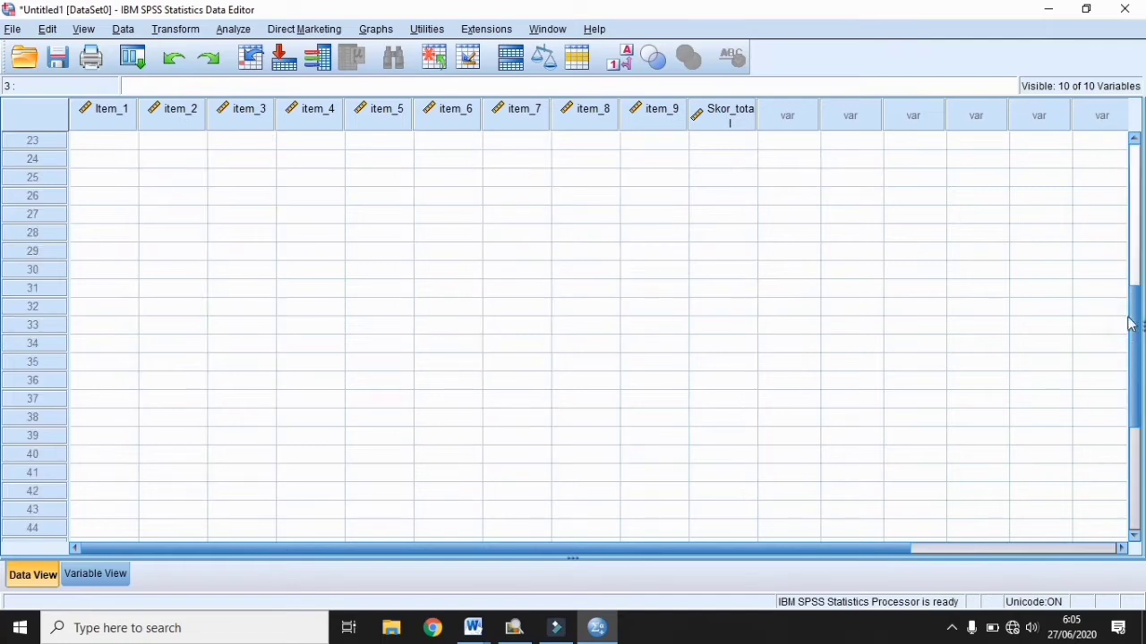
{"action": "scroll", "coordinate": [1134, 266], "scroll_direction": "up", "scroll_amount": 7}
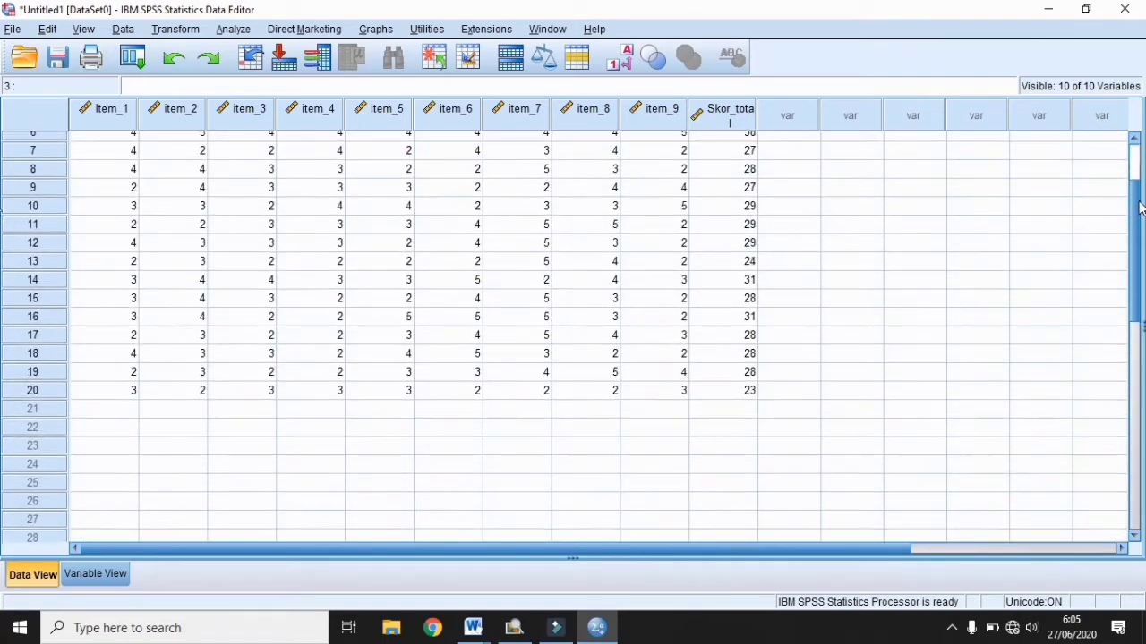
{"action": "scroll", "coordinate": [1135, 179], "scroll_direction": "up", "scroll_amount": 1}
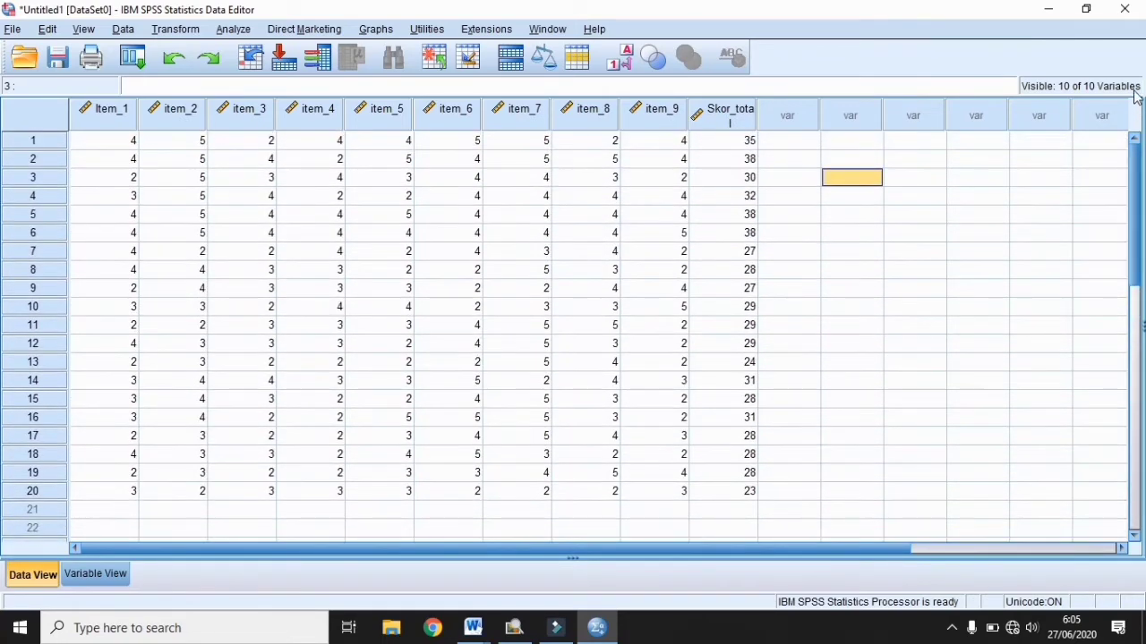
{"action": "mouse_move", "coordinate": [473, 628]}
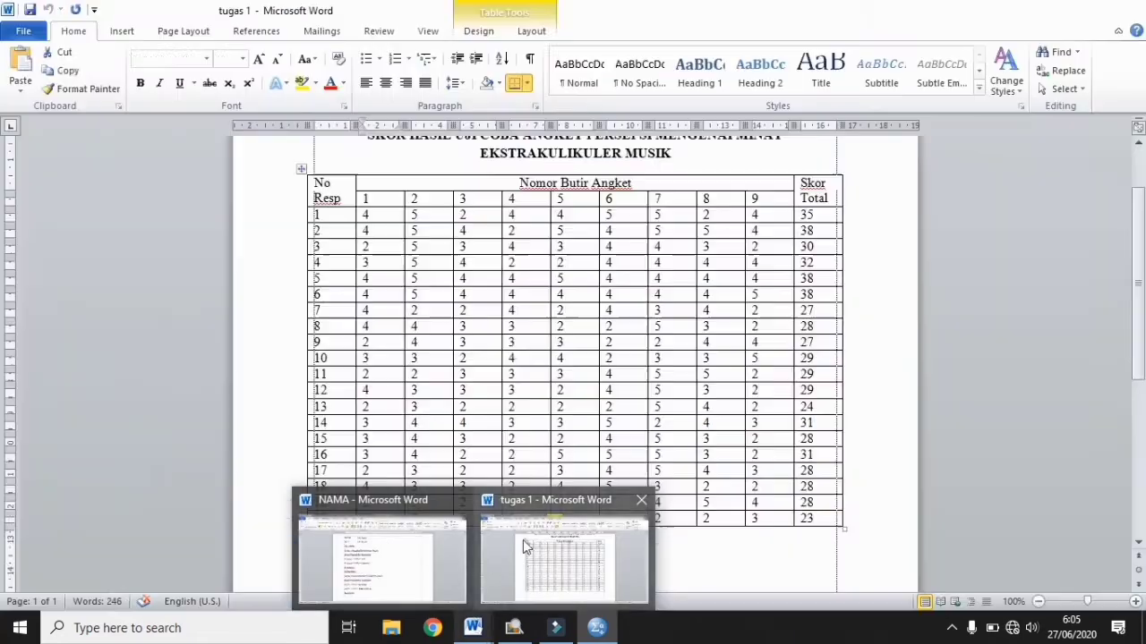
{"action": "mouse_move", "coordinate": [437, 551]}
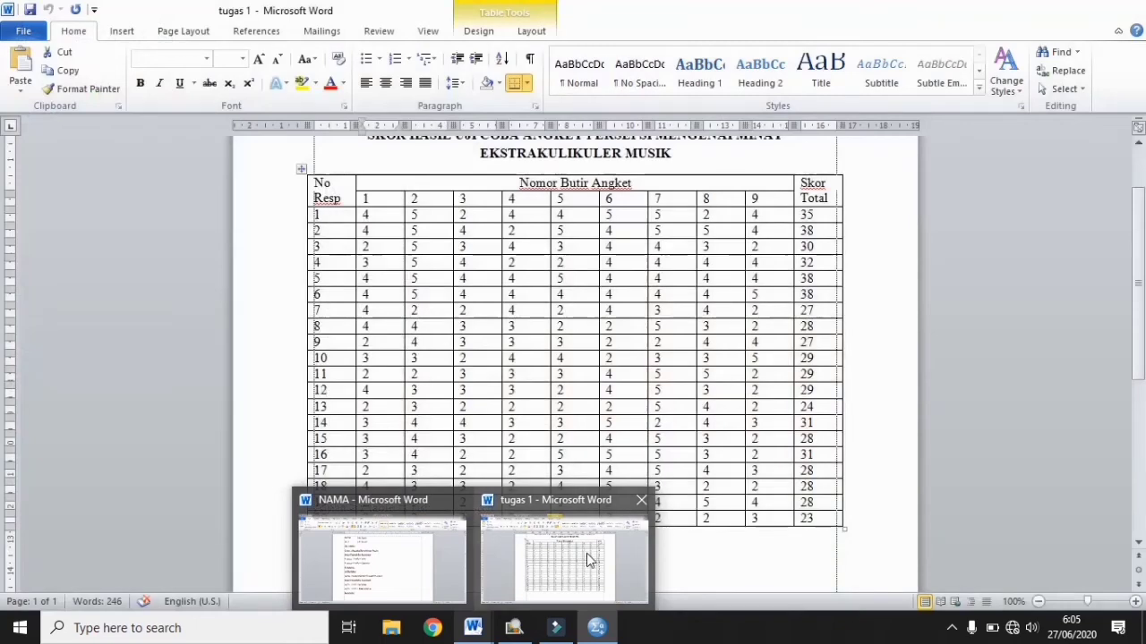
{"action": "left_click", "coordinate": [587, 553]}
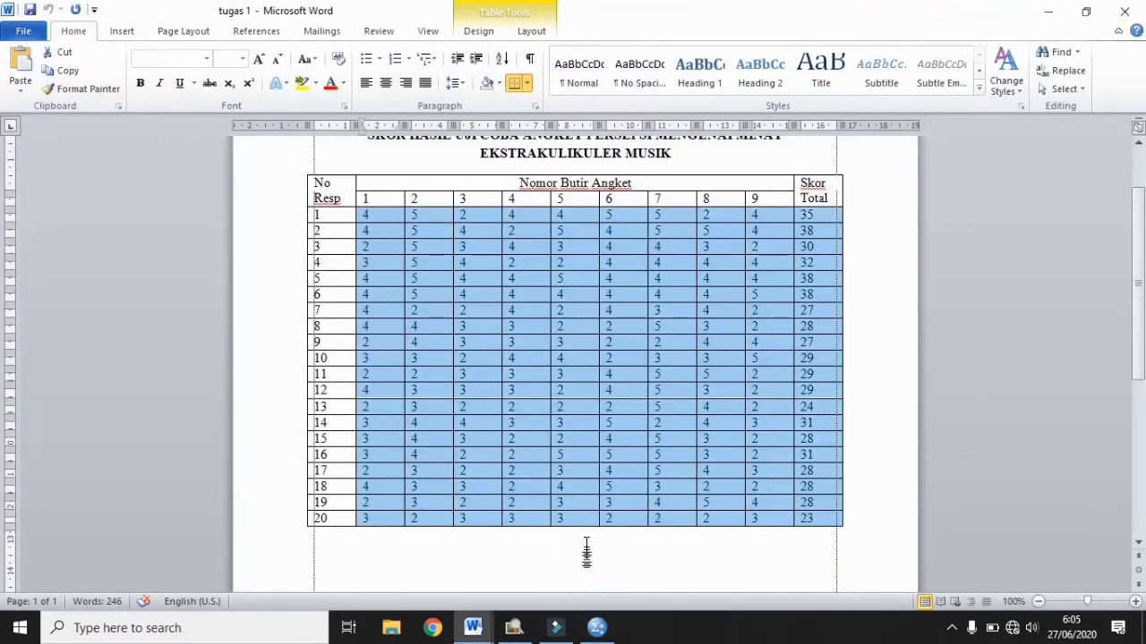
{"action": "left_click", "coordinate": [598, 628]}
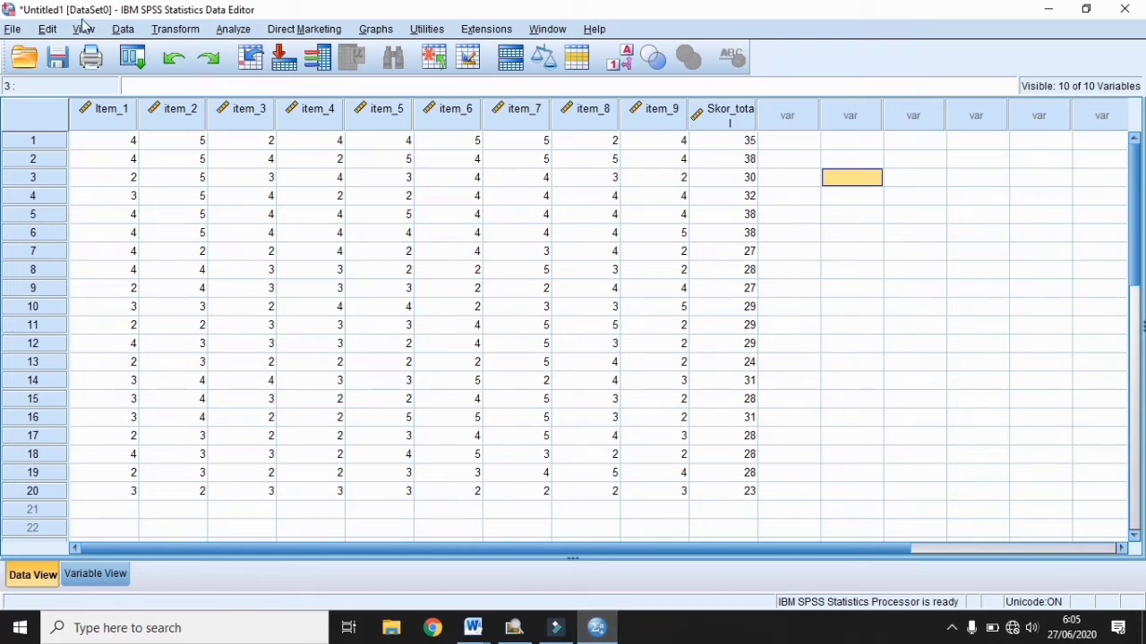
Run a two-tailed bivariate Pearson correlation on Item_1 through item_9 and Skor_total, with significant correlations flagged.
{"action": "left_click", "coordinate": [236, 31]}
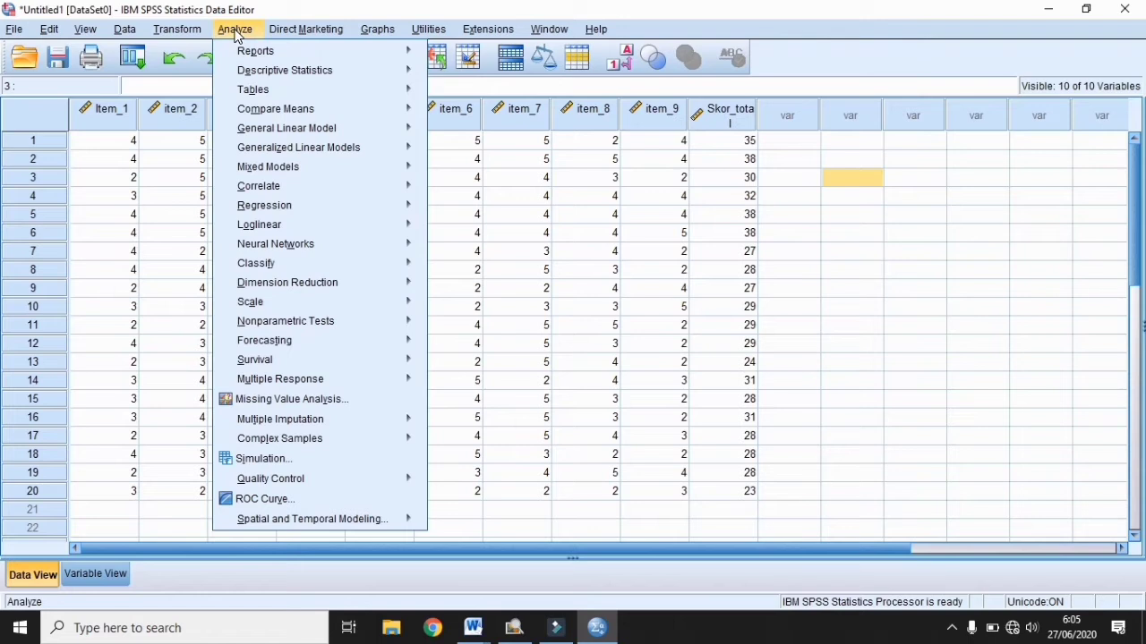
{"action": "mouse_move", "coordinate": [313, 81]}
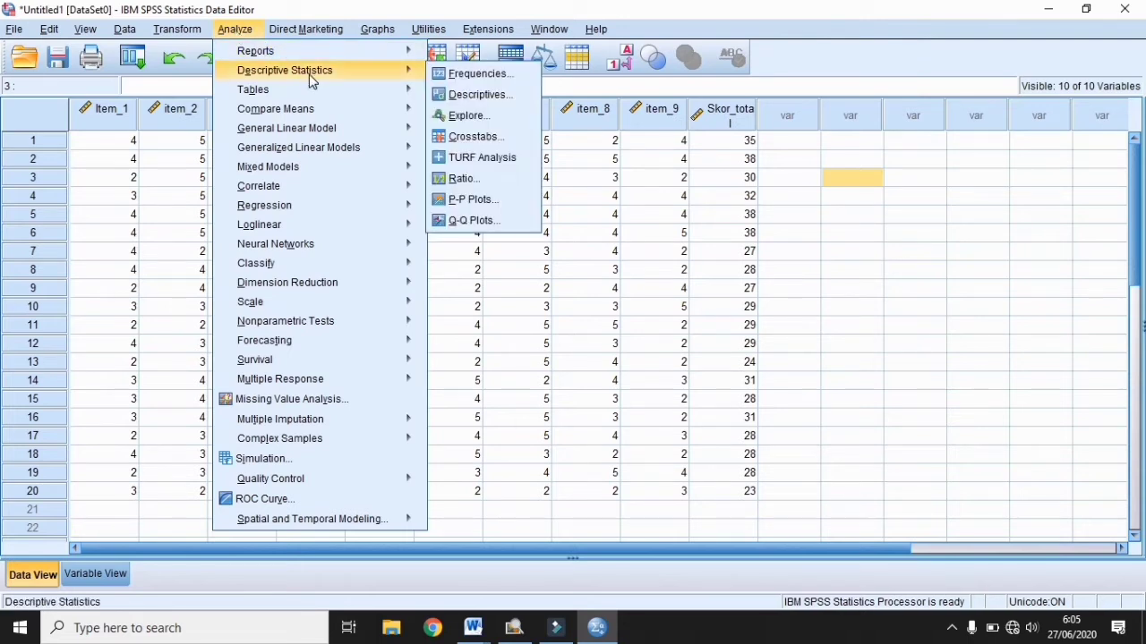
{"action": "mouse_move", "coordinate": [359, 191]}
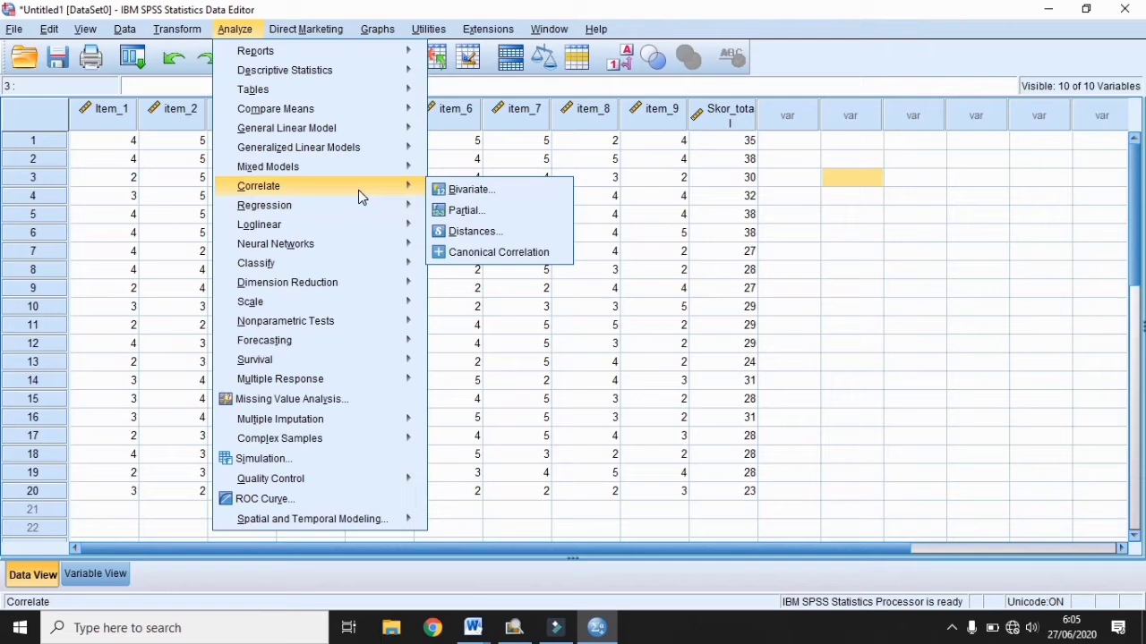
{"action": "left_click", "coordinate": [470, 190]}
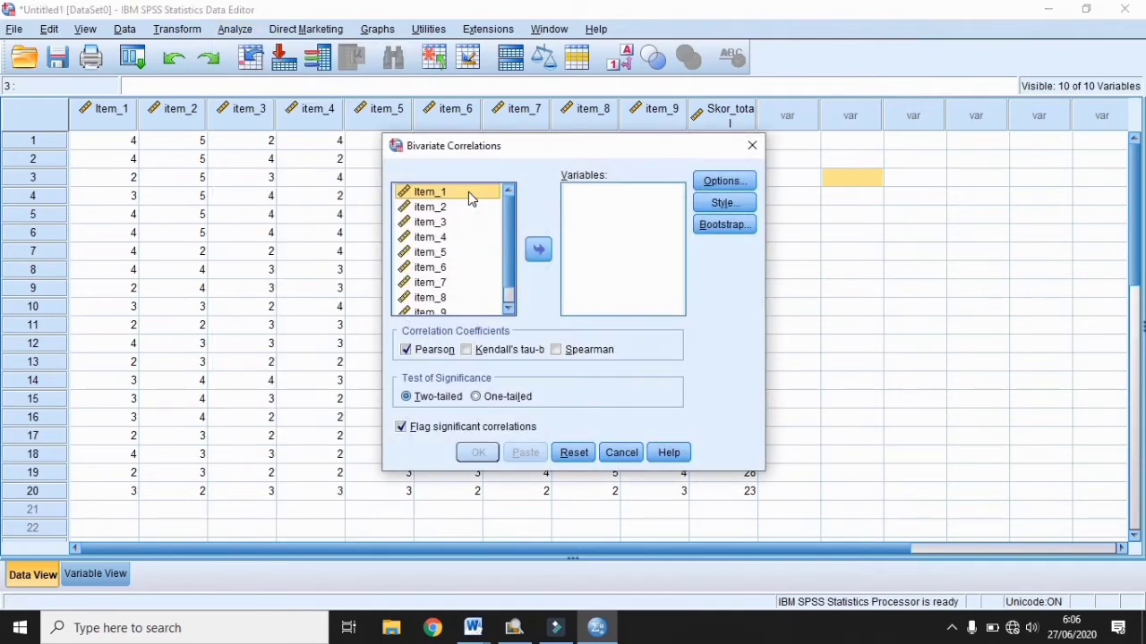
{"action": "left_click", "coordinate": [513, 283]}
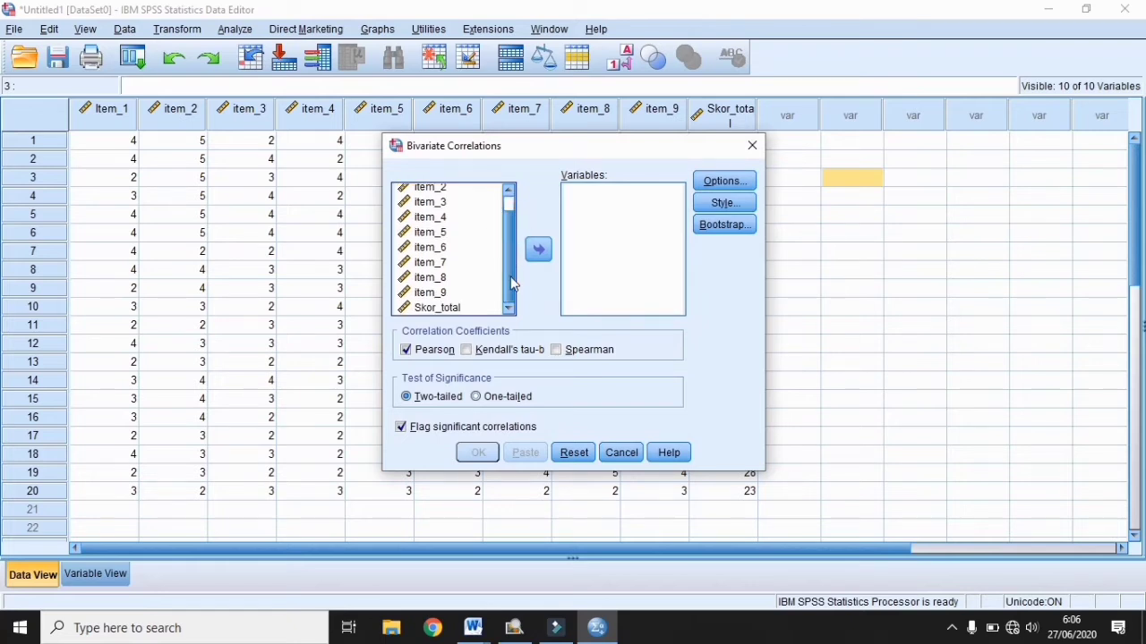
{"action": "mouse_move", "coordinate": [511, 278]}
{"action": "left_mouse_down"}
{"action": "mouse_move", "coordinate": [505, 215]}
{"action": "mouse_move", "coordinate": [508, 260]}
{"action": "left_mouse_up"}
{"action": "key", "text": "ctrl+a"}
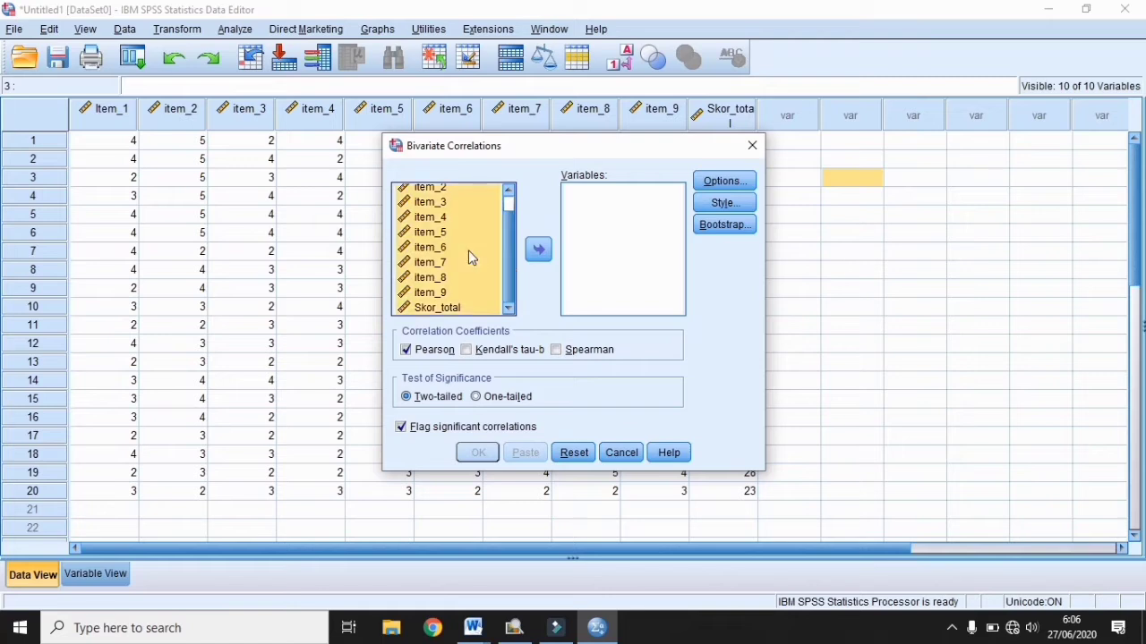
{"action": "left_click", "coordinate": [538, 251]}
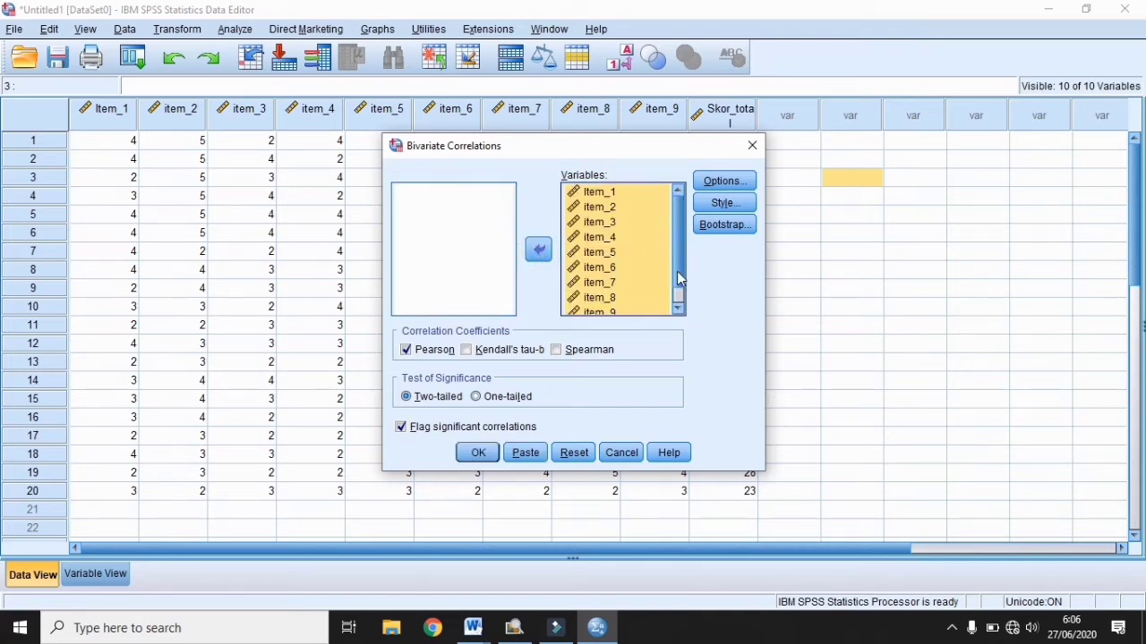
{"action": "scroll", "coordinate": [680, 287], "scroll_direction": "down", "scroll_amount": 2}
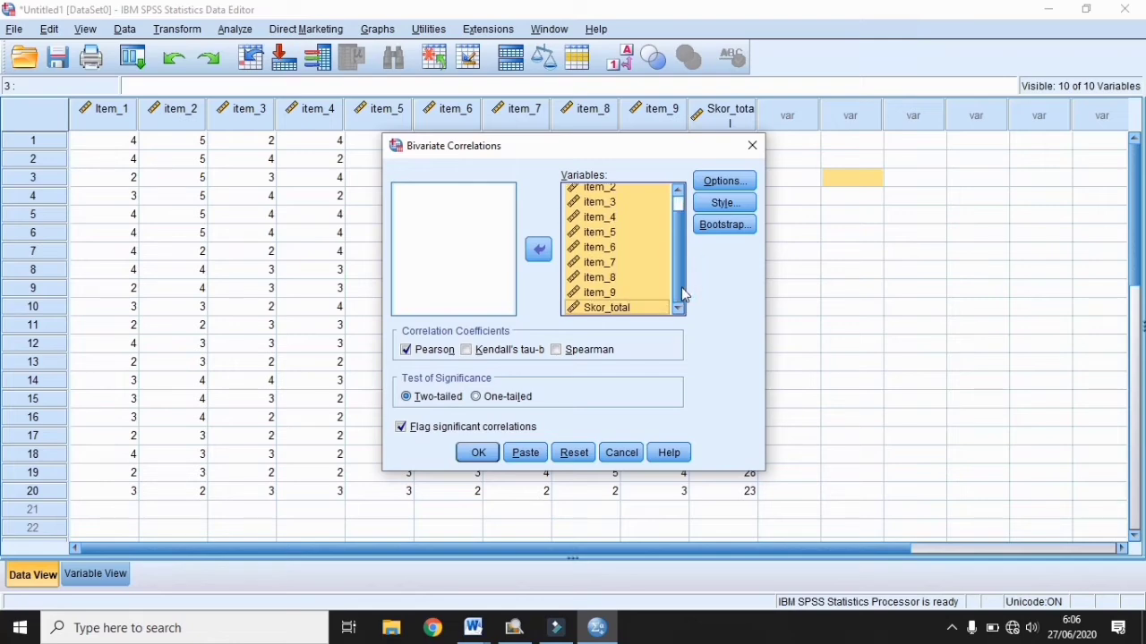
{"action": "left_click", "coordinate": [478, 452]}
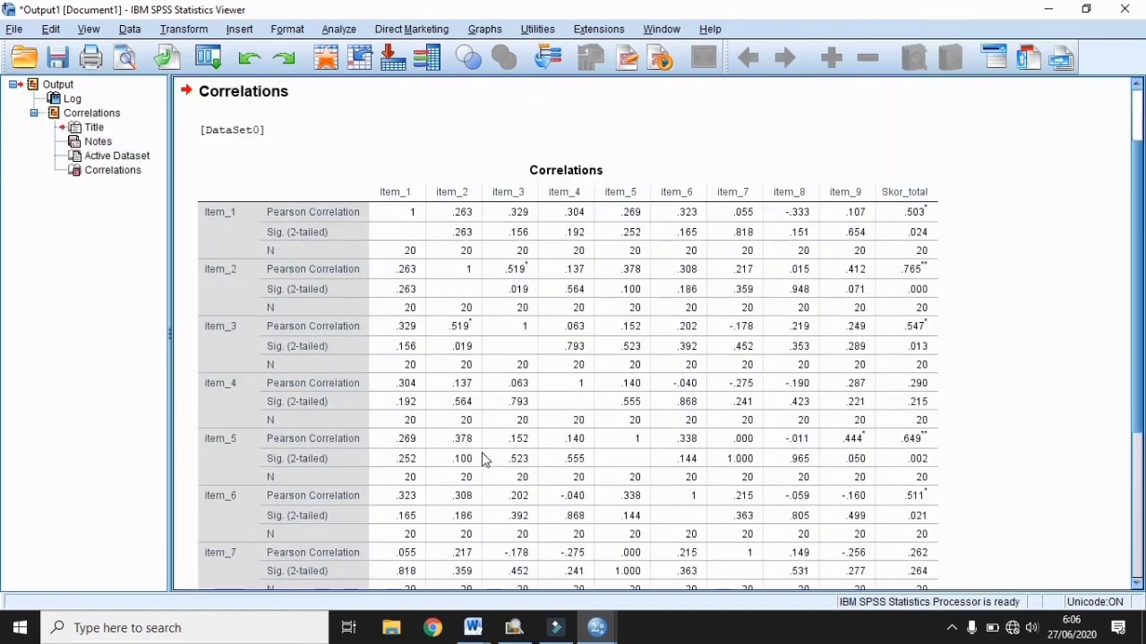
Examine the item correlations with Skor_total, then highlight the first critical value in row 20 of the table in S_PEA_1005771_Appendix7.pdf.
{"action": "left_click", "coordinate": [453, 213]}
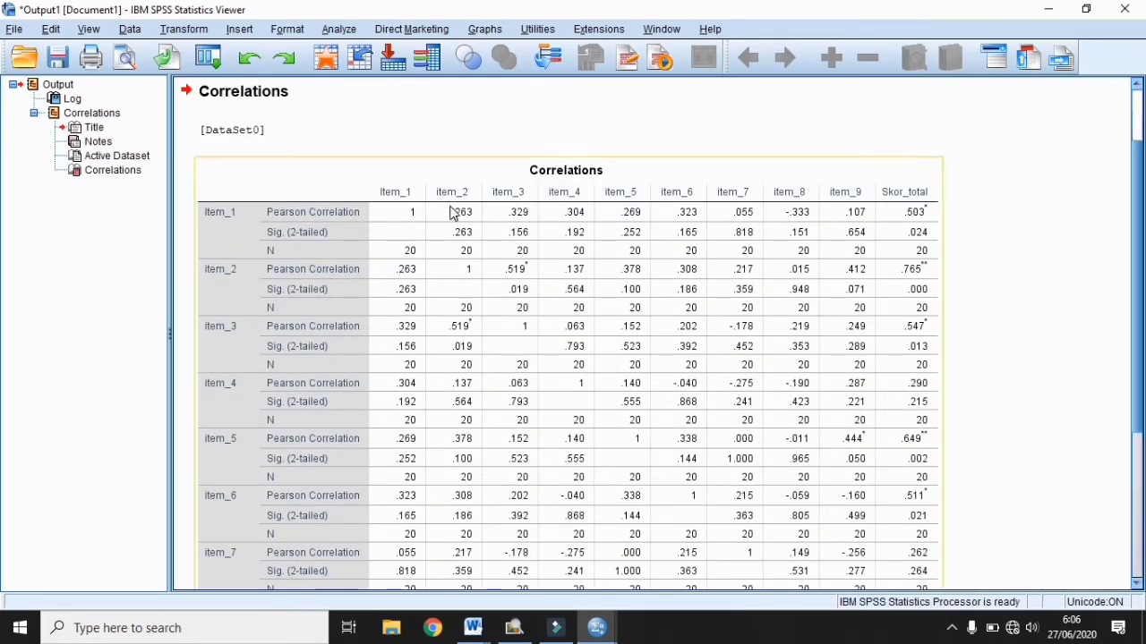
{"action": "left_click", "coordinate": [1011, 203]}
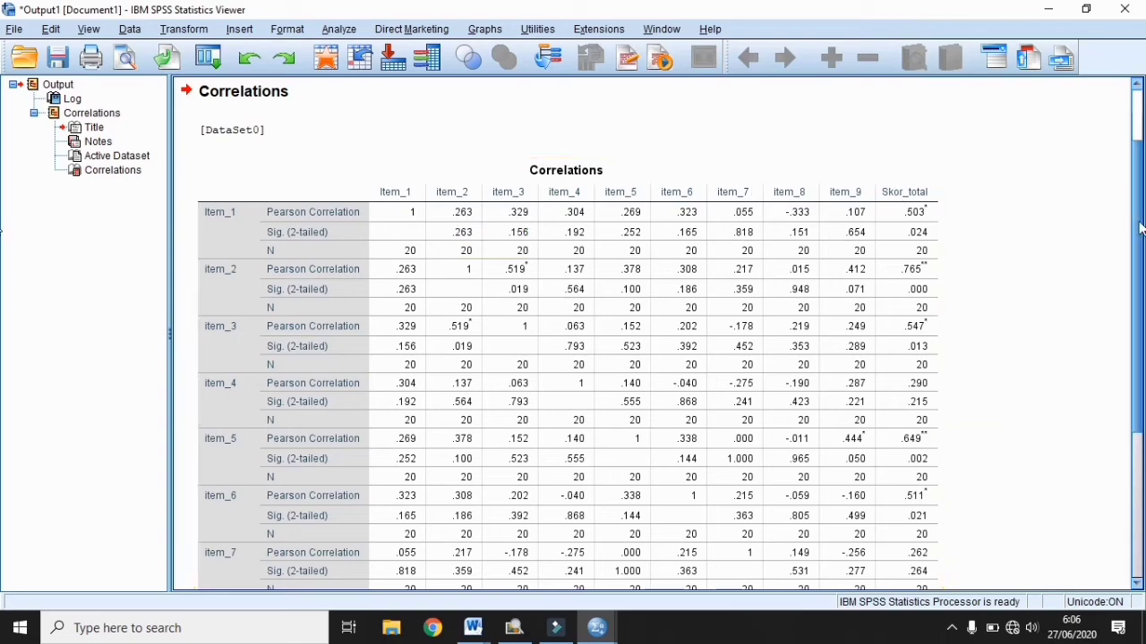
{"action": "mouse_move", "coordinate": [1140, 231]}
{"action": "left_mouse_down"}
{"action": "mouse_move", "coordinate": [1121, 368]}
{"action": "mouse_move", "coordinate": [1130, 249]}
{"action": "left_mouse_up"}
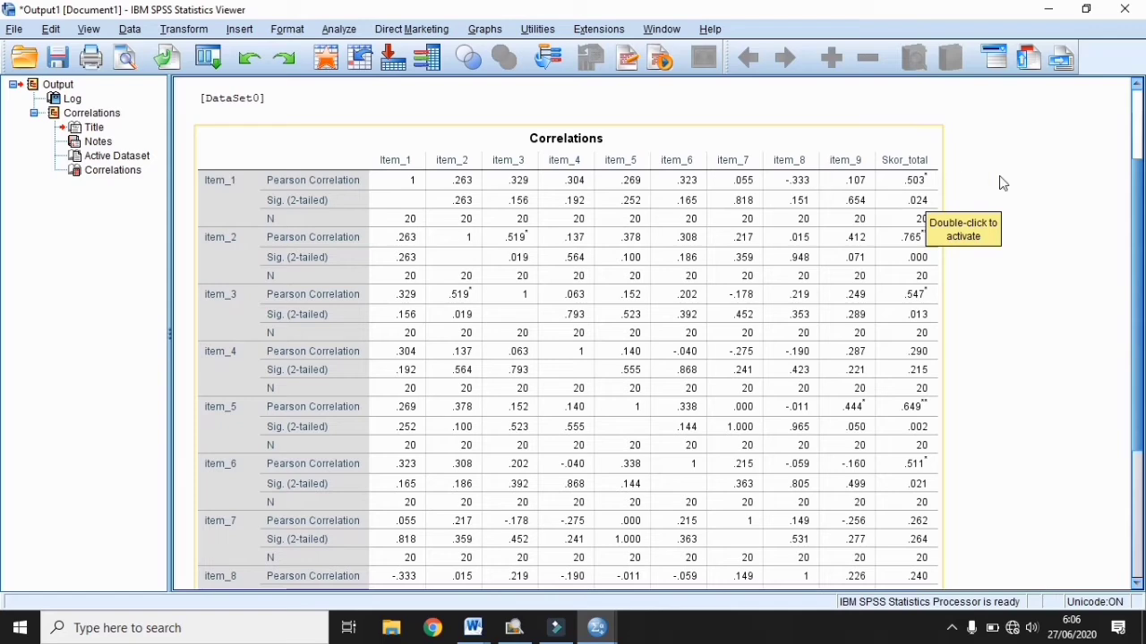
{"action": "left_click_drag", "start_coordinate": [1133, 167], "coordinate": [1133, 177]}
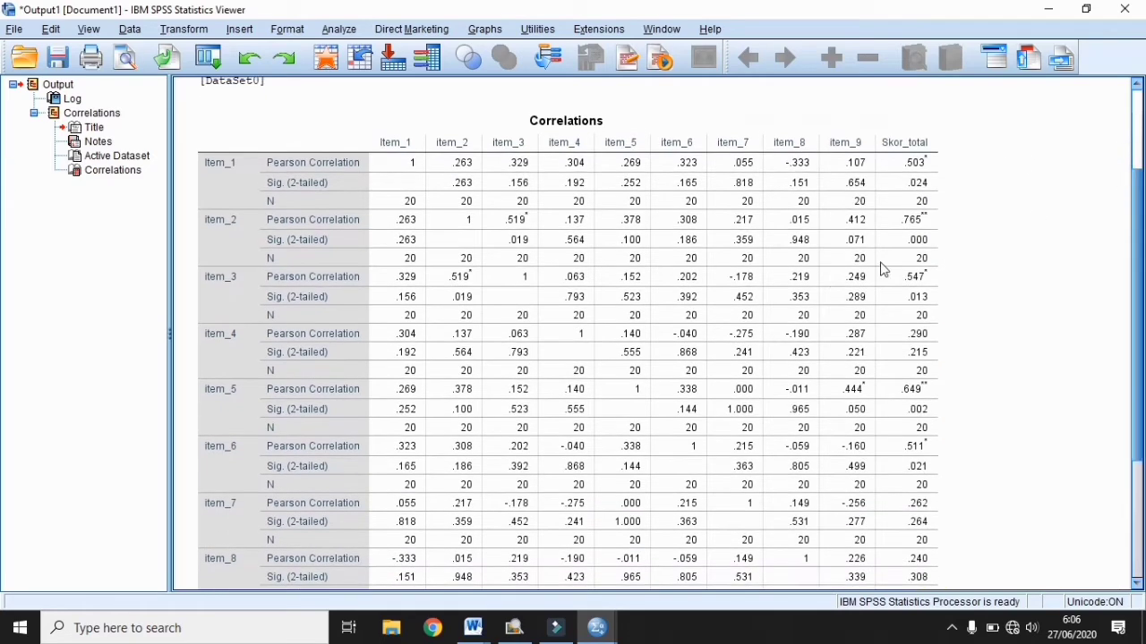
{"action": "left_click", "coordinate": [881, 268]}
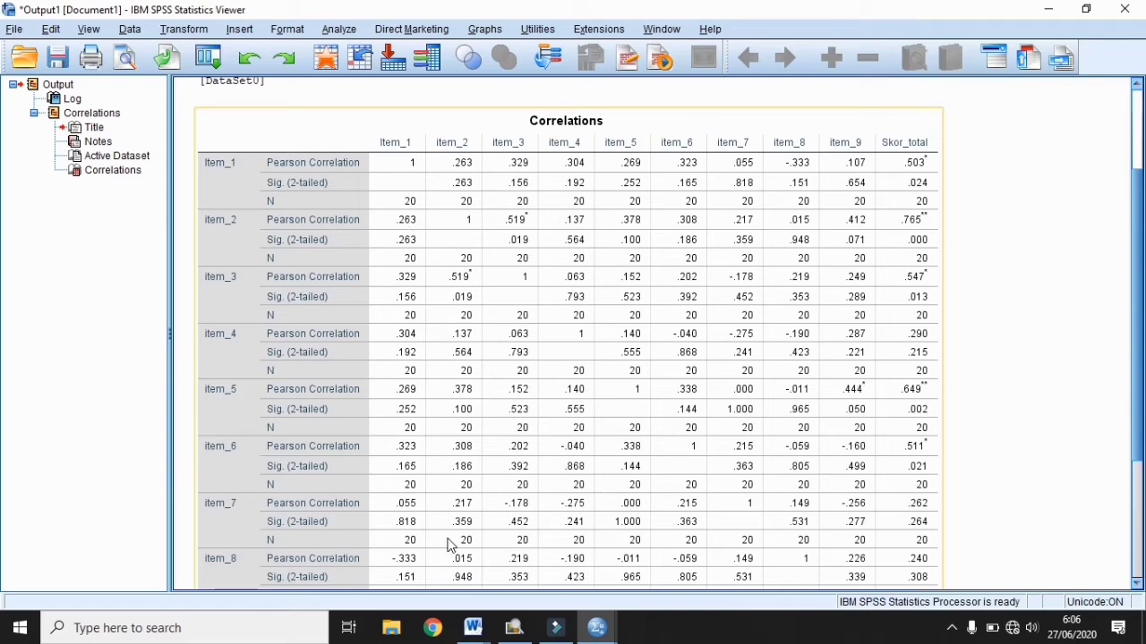
{"action": "left_click", "coordinate": [523, 633]}
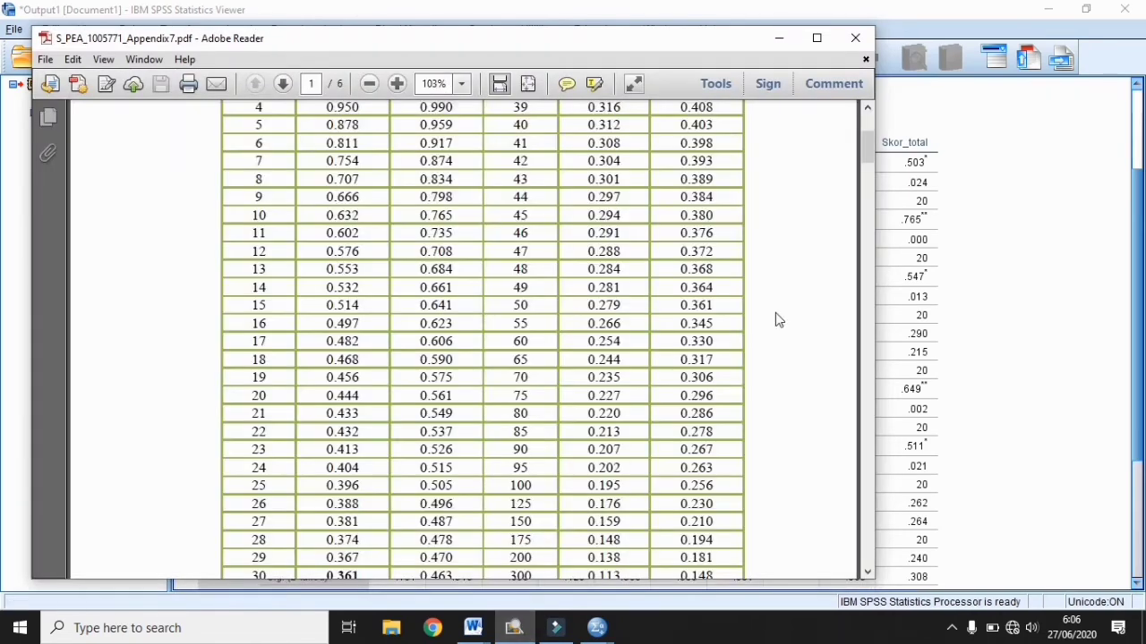
{"action": "mouse_move", "coordinate": [866, 141]}
{"action": "left_mouse_down"}
{"action": "mouse_move", "coordinate": [866, 114]}
{"action": "mouse_move", "coordinate": [872, 150]}
{"action": "left_mouse_up"}
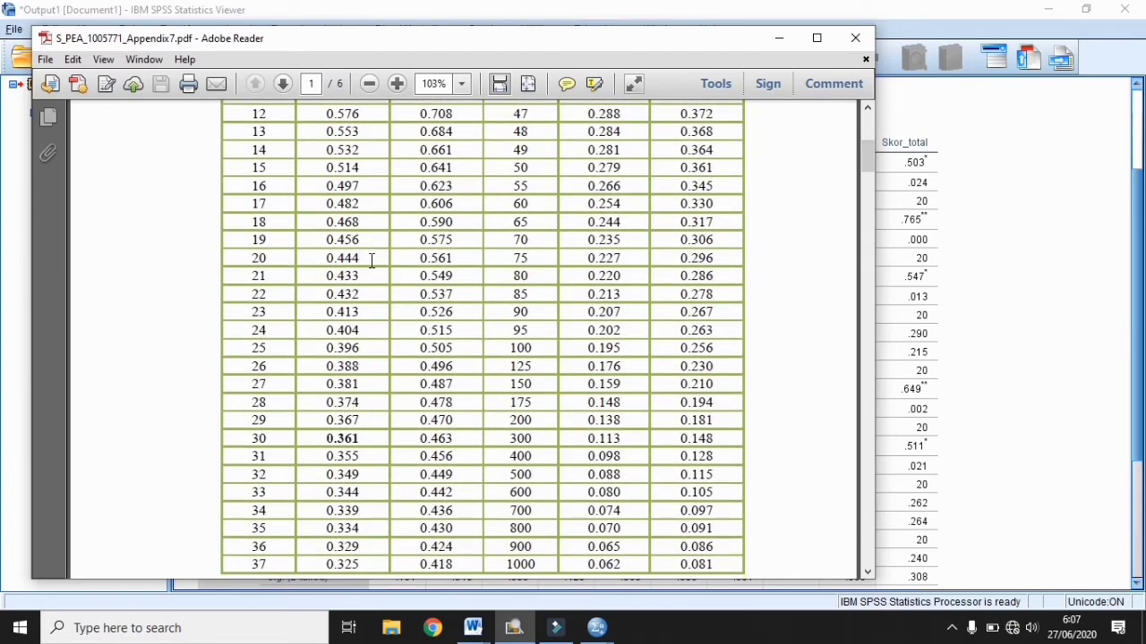
{"action": "left_click_drag", "start_coordinate": [372, 260], "coordinate": [327, 260]}
Switch to the Word document NAMA and add the line "N= 20 = o.444" below the "R hitung < R table = tidak valid" rule.
{"action": "mouse_move", "coordinate": [598, 629]}
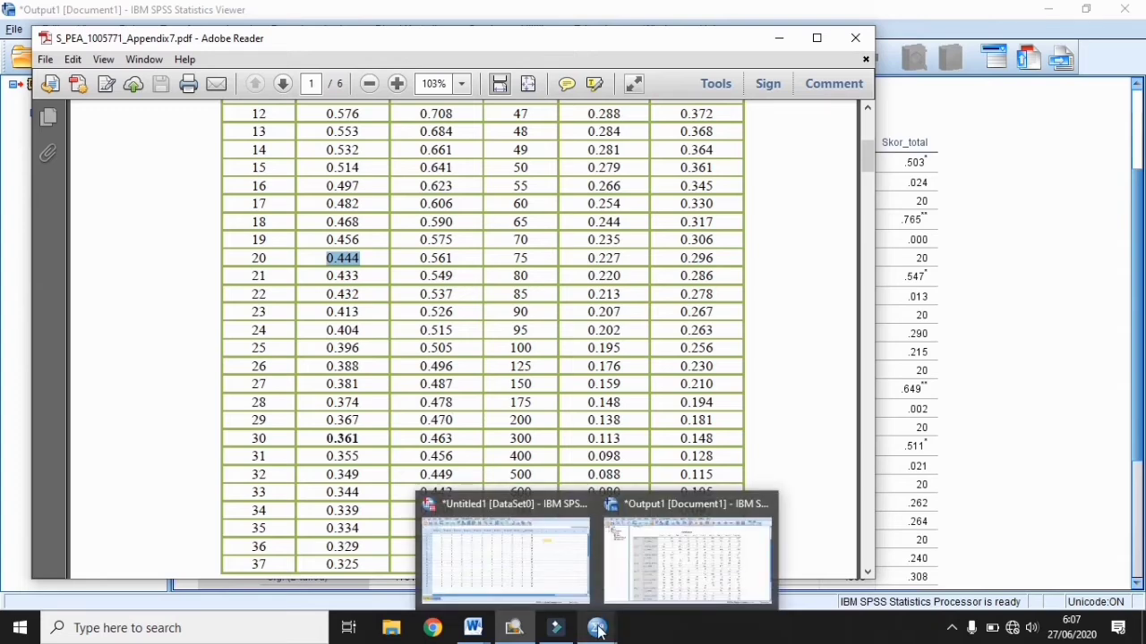
{"action": "mouse_move", "coordinate": [472, 628]}
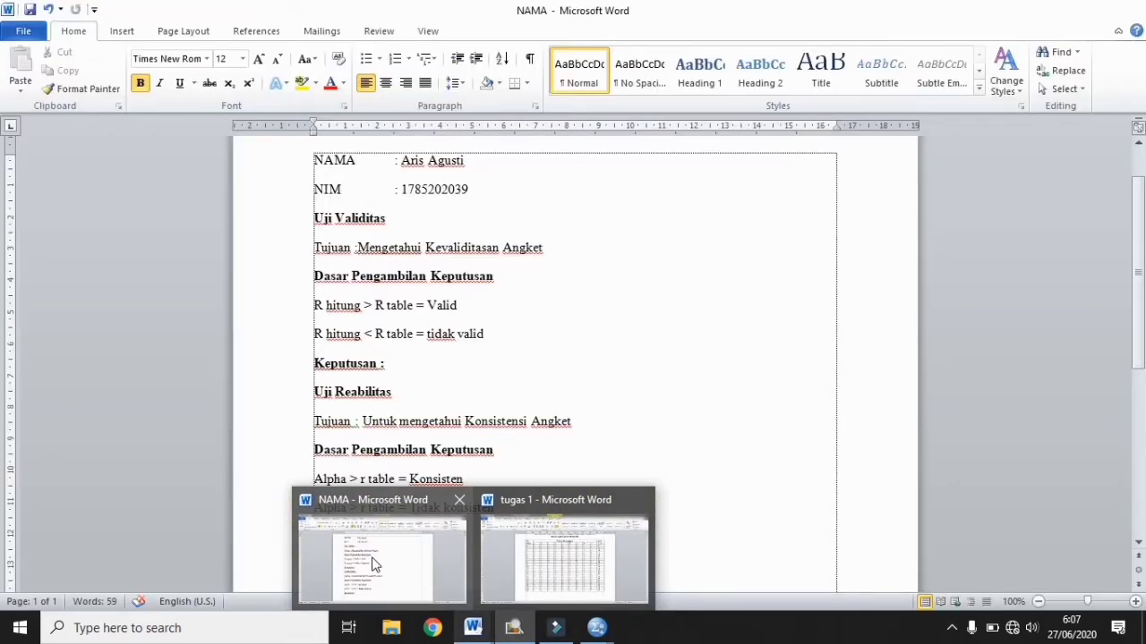
{"action": "left_click", "coordinate": [372, 563]}
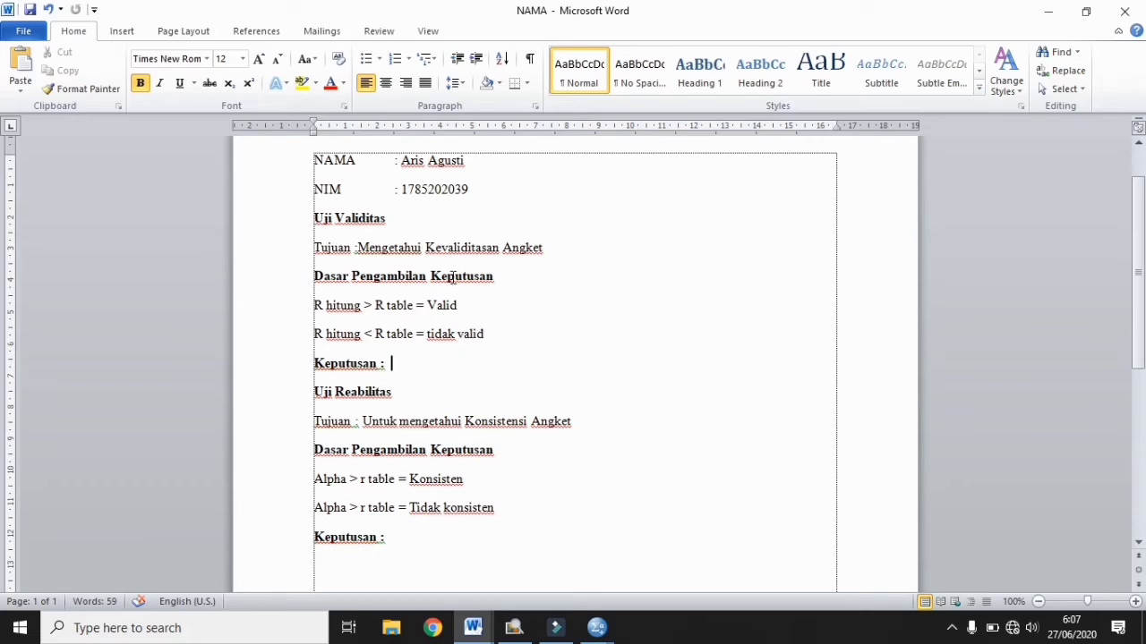
{"action": "left_click", "coordinate": [492, 333]}
{"action": "key", "text": "Return"}
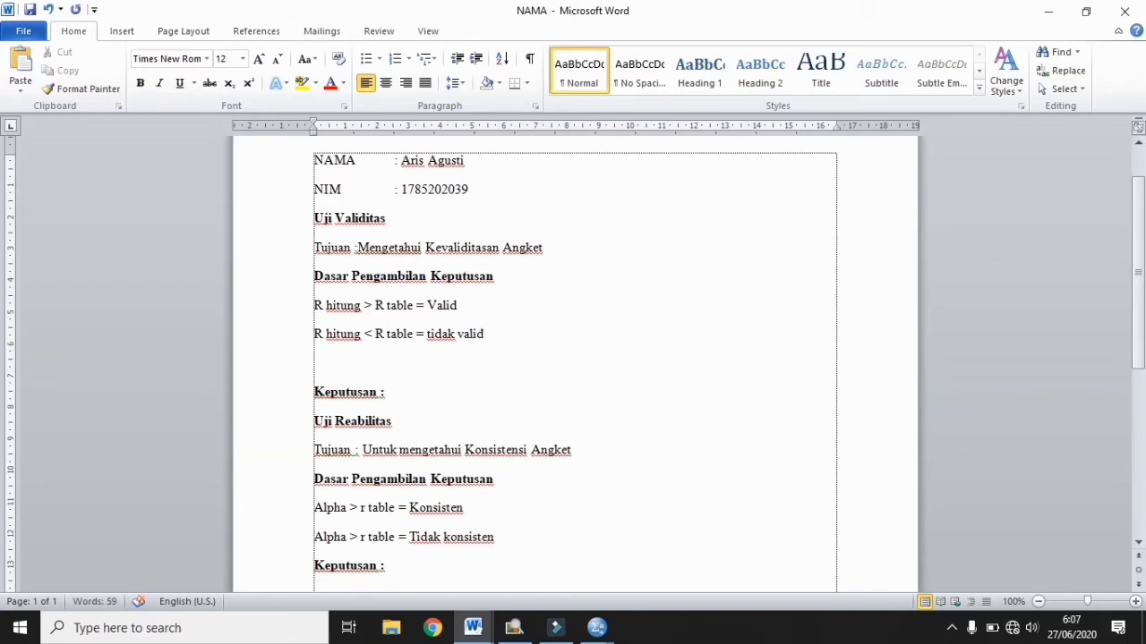
{"action": "type", "text": "N"}
{"action": "key", "text": "BackSpace"}
{"action": "type", "text": "N="}
{"action": "key", "text": "BackSpace"}
{"action": "type", "text": "= o.444"}
Correct the value in the new N line to 0.444 and place the text cursor after the Uji Validitas "Keputusan :" label.
{"action": "left_click", "coordinate": [371, 363]}
{"action": "key", "text": "BackSpace"}
{"action": "type", "text": "0"}
{"action": "left_click", "coordinate": [403, 367]}
{"action": "left_click", "coordinate": [401, 391]}
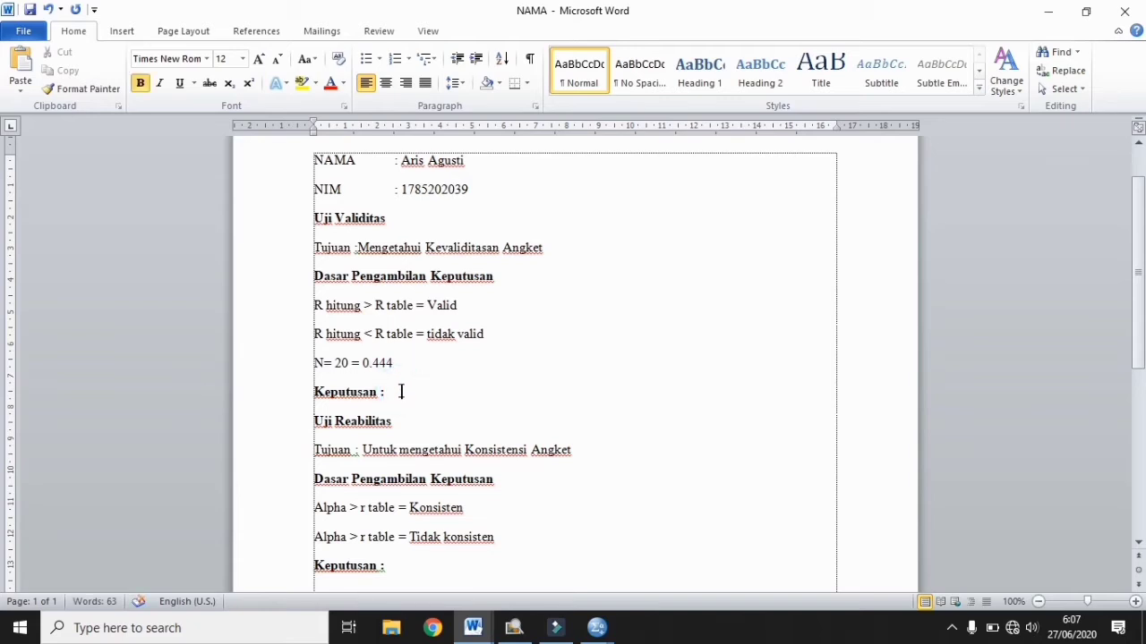
{"action": "left_click", "coordinate": [401, 391]}
{"action": "left_click", "coordinate": [385, 393]}
Return to the SPSS output and examine the remaining rows of the Correlations table down to Skor_total.
{"action": "mouse_move", "coordinate": [597, 629]}
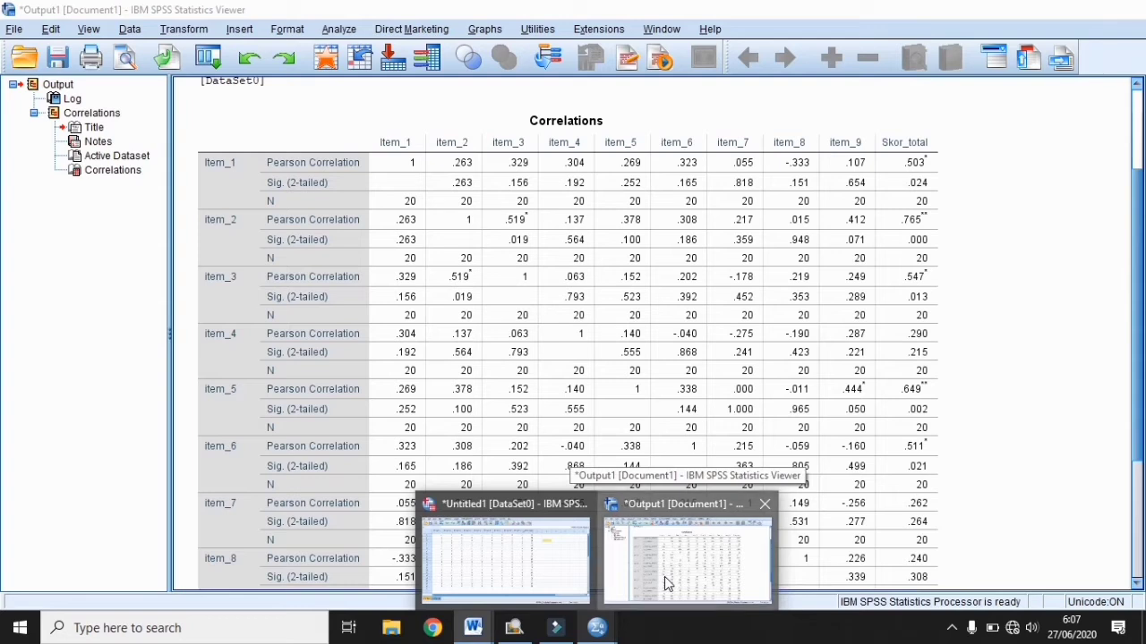
{"action": "left_click", "coordinate": [665, 577]}
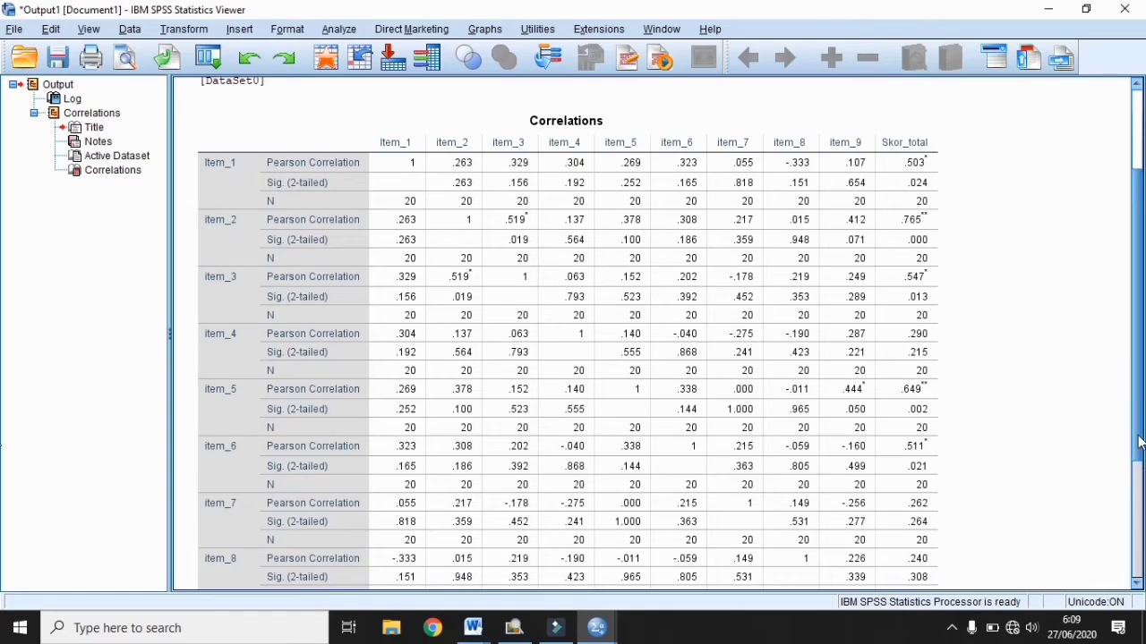
{"action": "left_click_drag", "start_coordinate": [1139, 441], "coordinate": [1134, 539]}
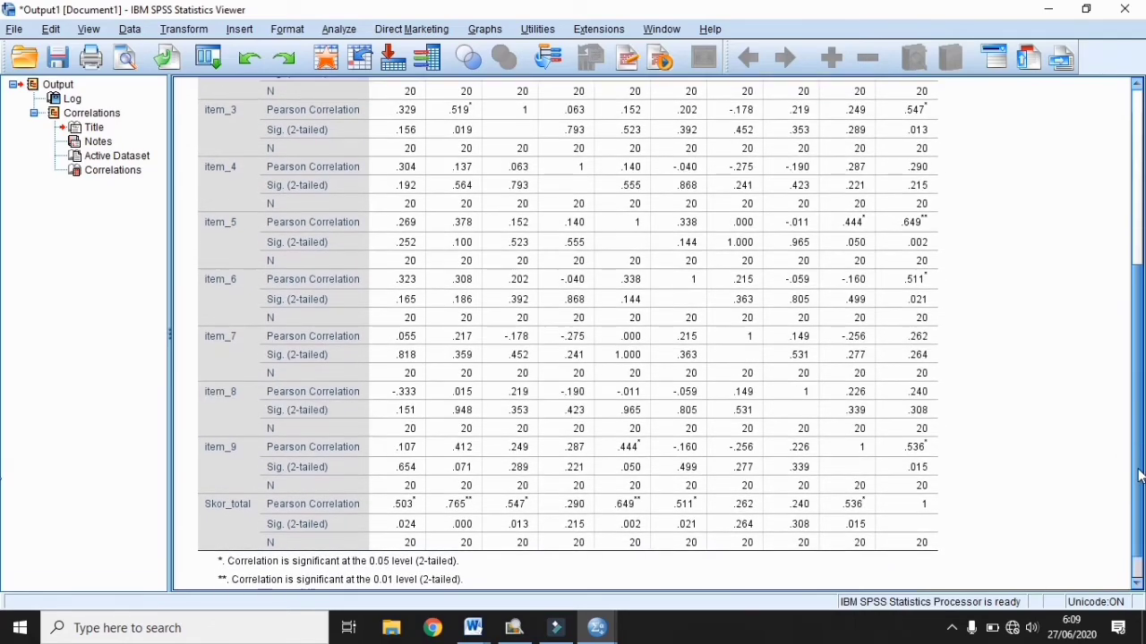
Switch to the Word document NAMA and enter "Data Valid" after the Uji Validitas "Keputusan :" label.
{"action": "left_click_drag", "start_coordinate": [1138, 474], "coordinate": [1125, 393]}
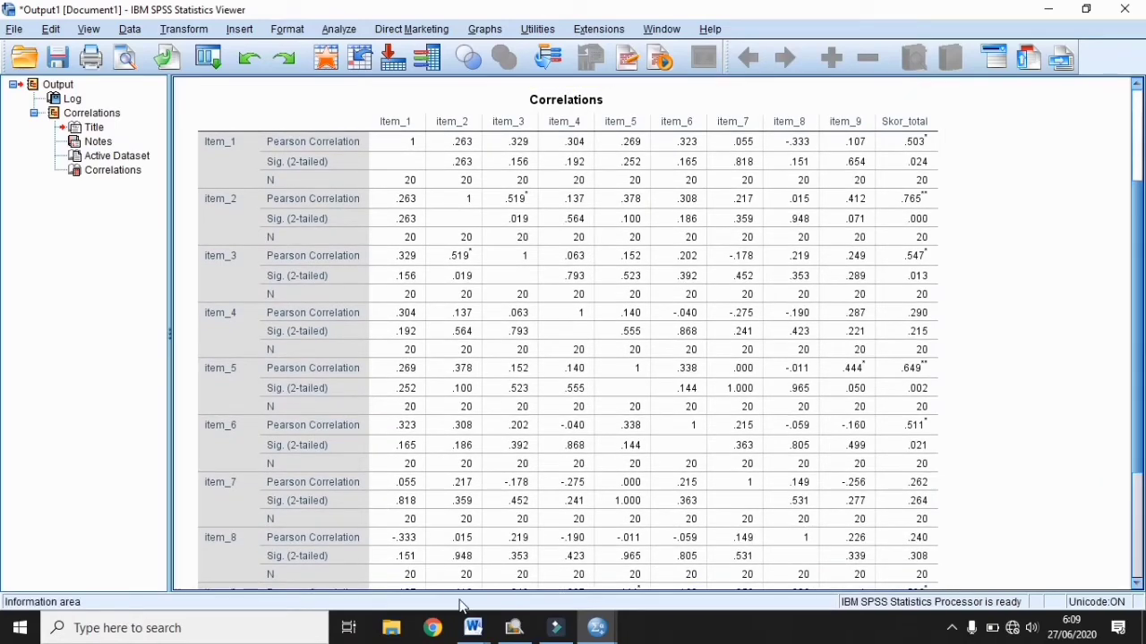
{"action": "mouse_move", "coordinate": [472, 626]}
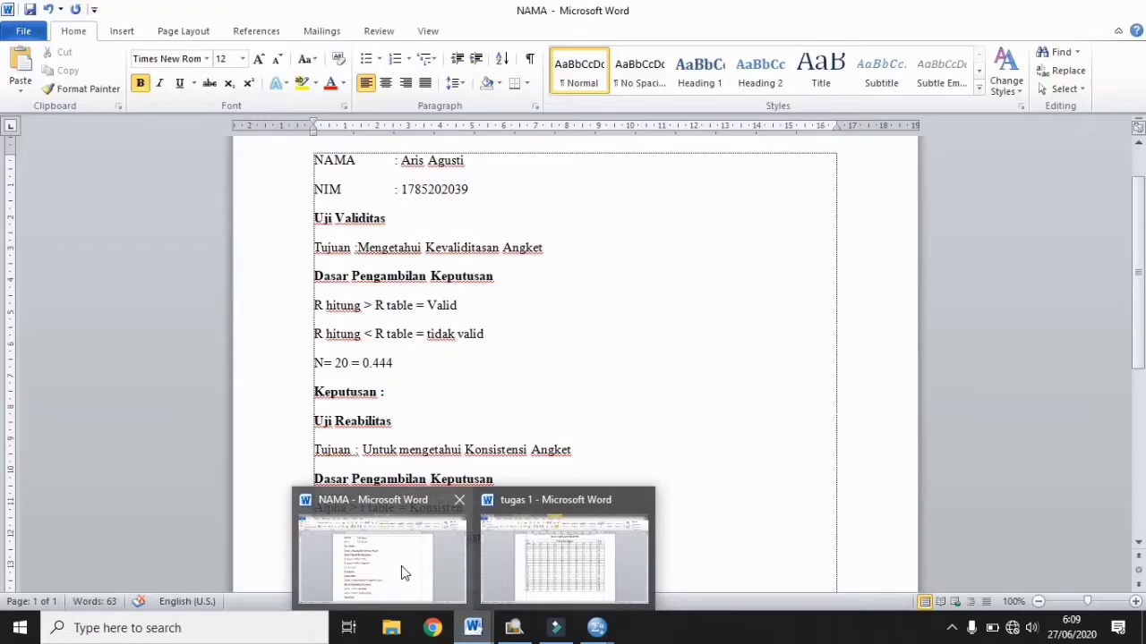
{"action": "left_click", "coordinate": [401, 566]}
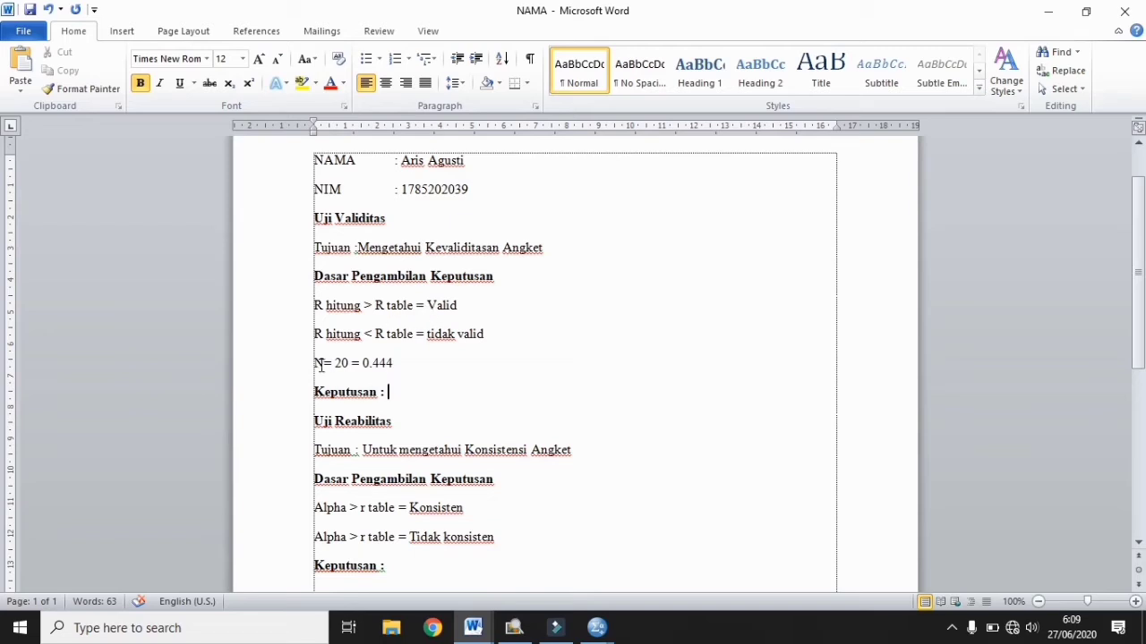
{"action": "left_click_drag", "start_coordinate": [396, 361], "coordinate": [371, 360]}
{"action": "left_click", "coordinate": [391, 363]}
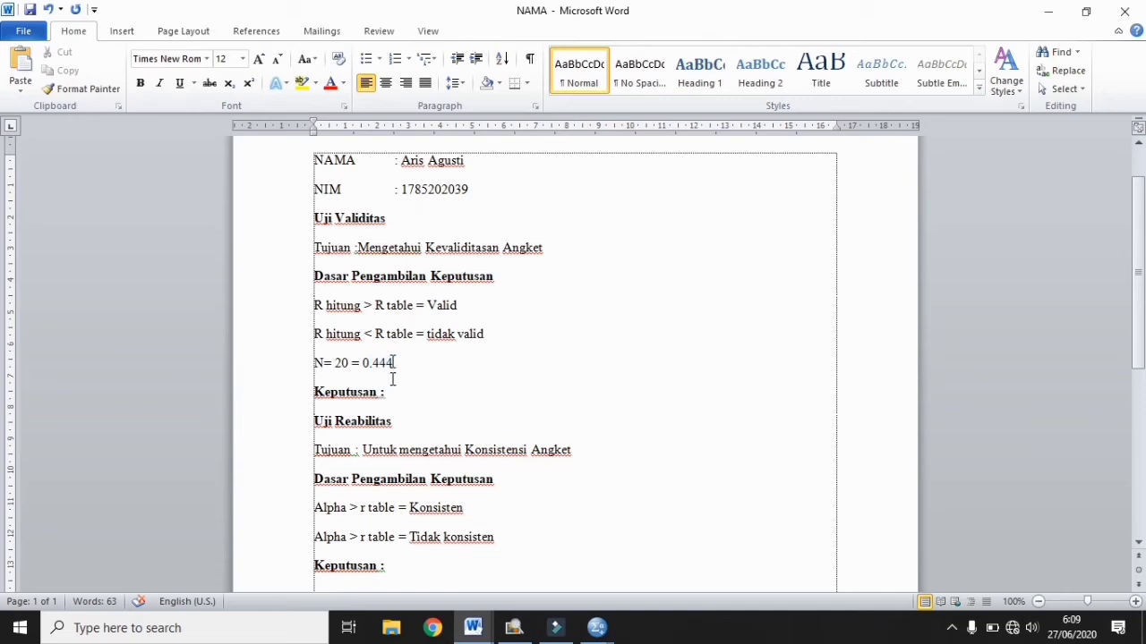
{"action": "left_click", "coordinate": [391, 392]}
{"action": "type", "text": "Data "}
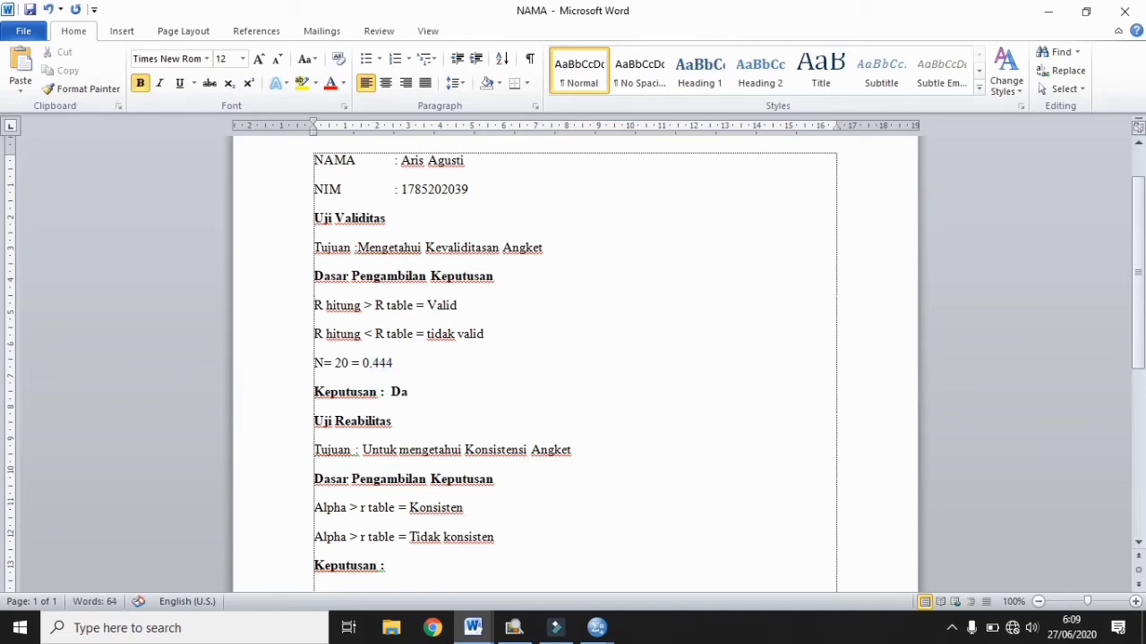
{"action": "type", "text": "Valid"}
Return to the SPSS correlation output and close Output1 without saving it.
{"action": "left_click", "coordinate": [597, 628]}
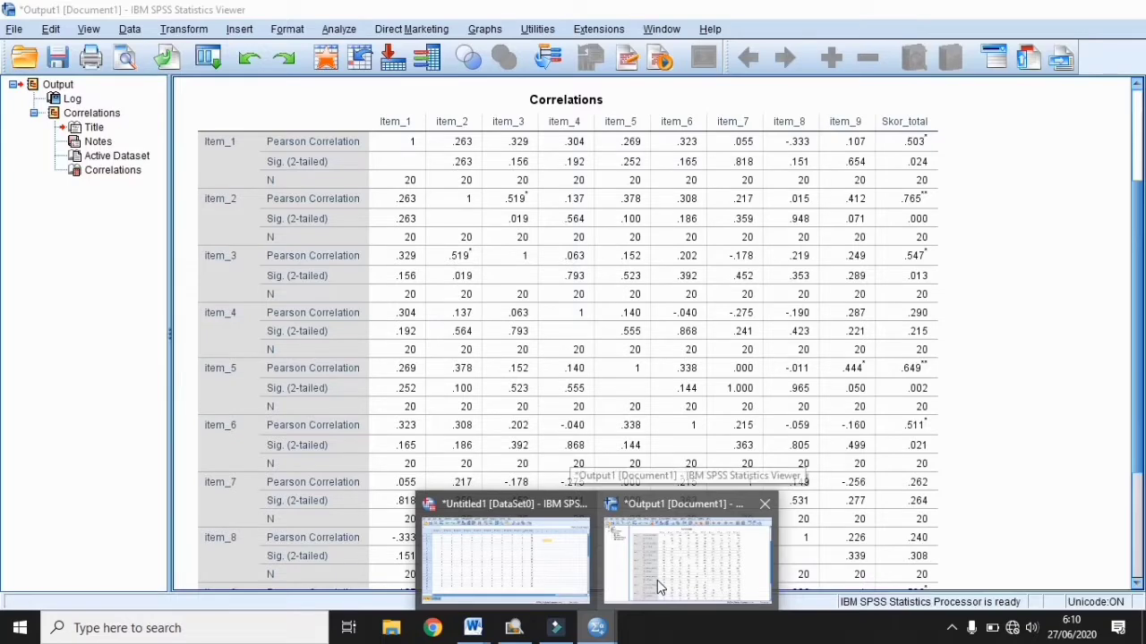
{"action": "left_click", "coordinate": [657, 580]}
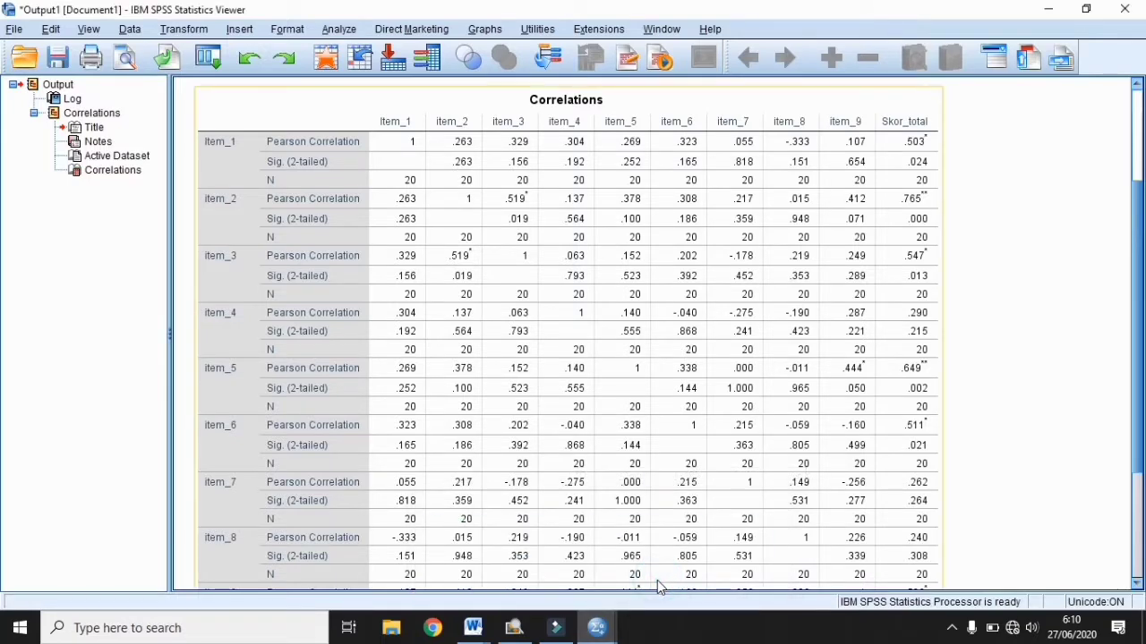
{"action": "left_click", "coordinate": [1125, 11]}
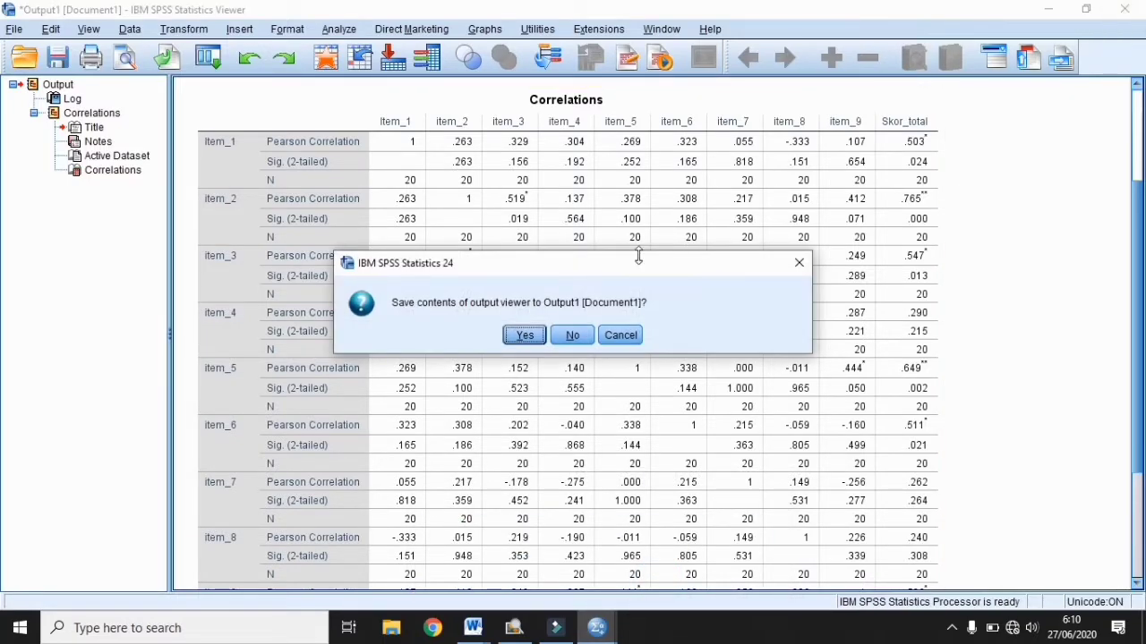
{"action": "left_click", "coordinate": [574, 336]}
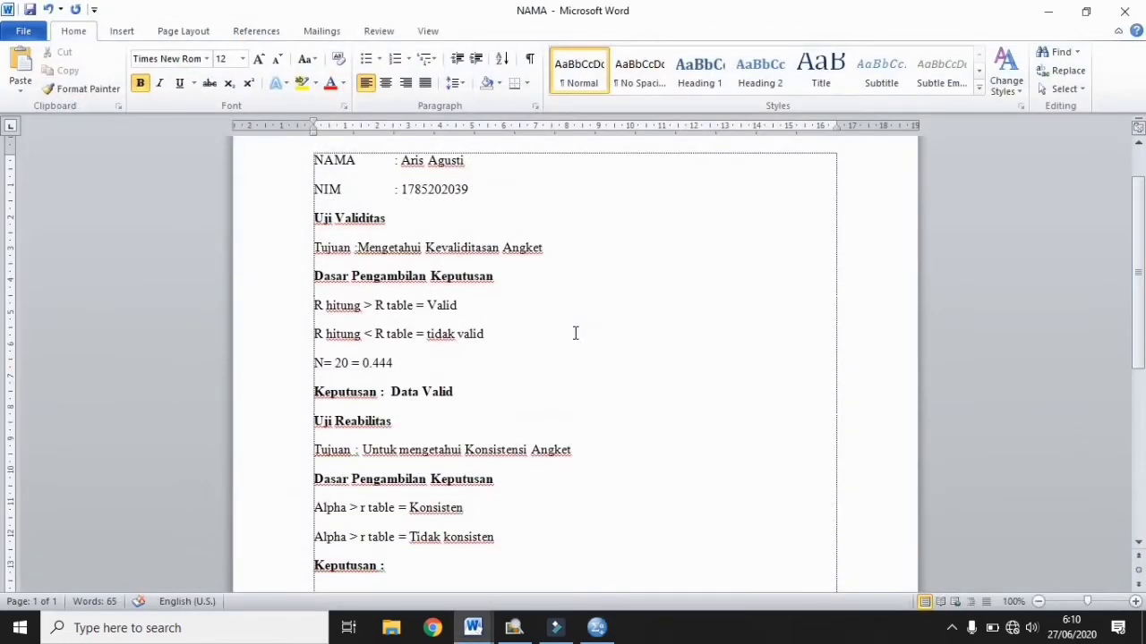
In the SPSS data editor, set up a Reliability Analysis with Item_1 through item_9 as the items, leaving out Skor_total.
{"action": "left_click", "coordinate": [597, 627]}
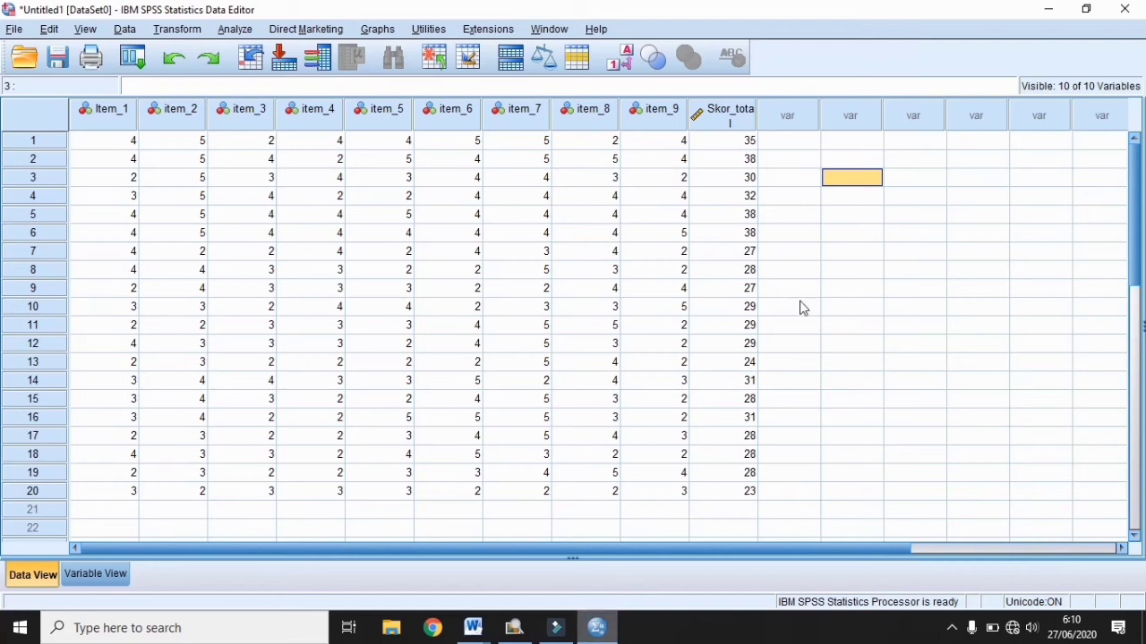
{"action": "left_click", "coordinate": [806, 142]}
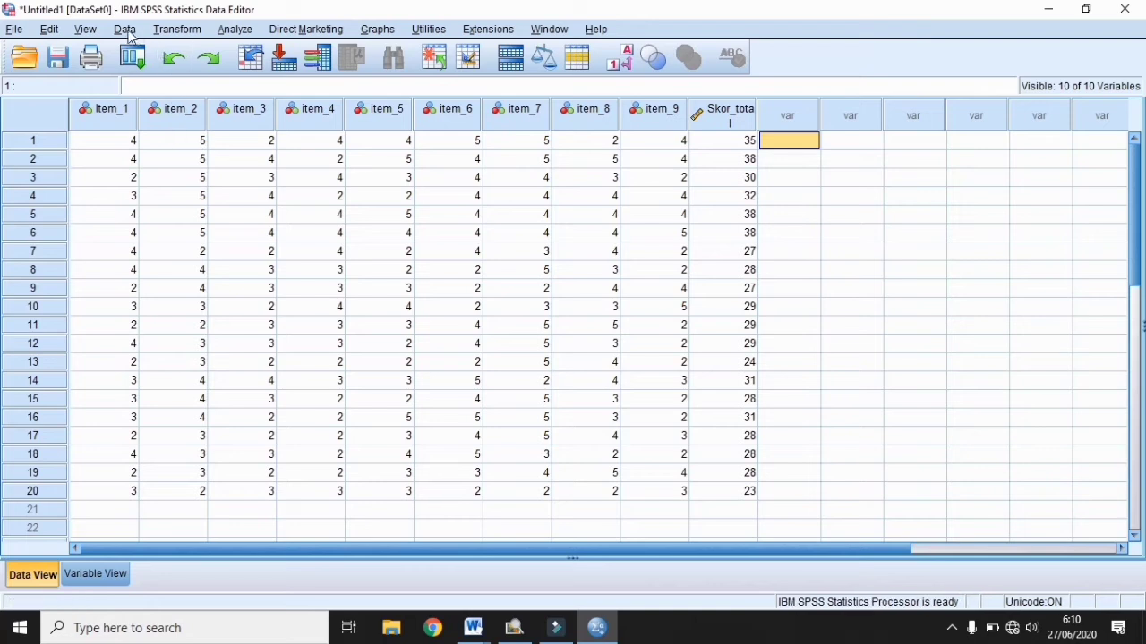
{"action": "left_click", "coordinate": [228, 33]}
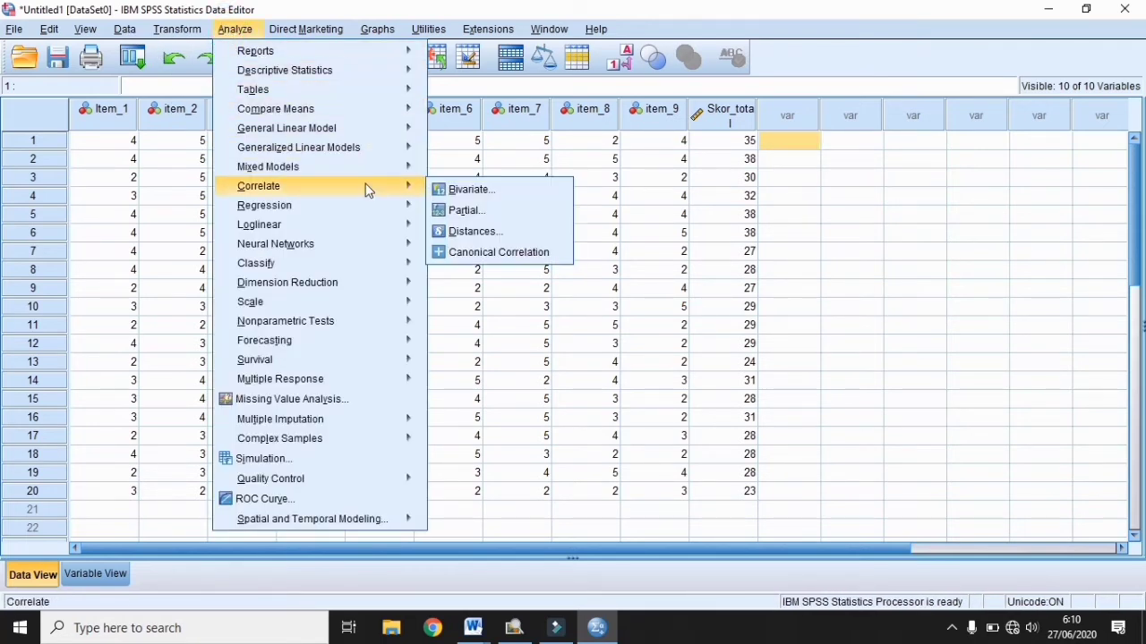
{"action": "mouse_move", "coordinate": [300, 311]}
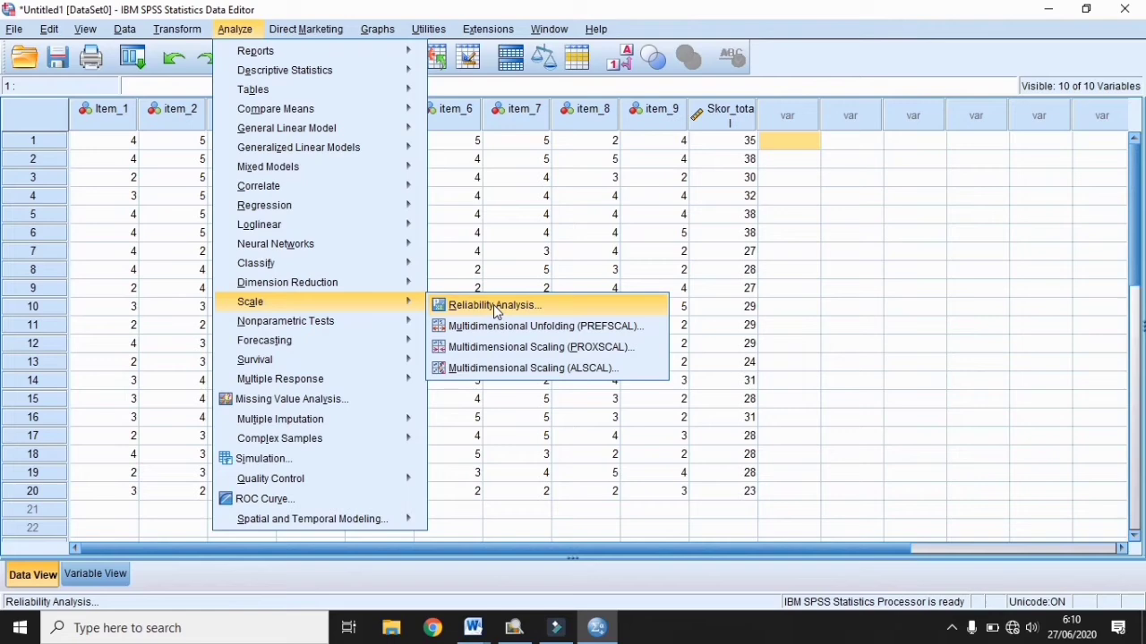
{"action": "left_click", "coordinate": [520, 314]}
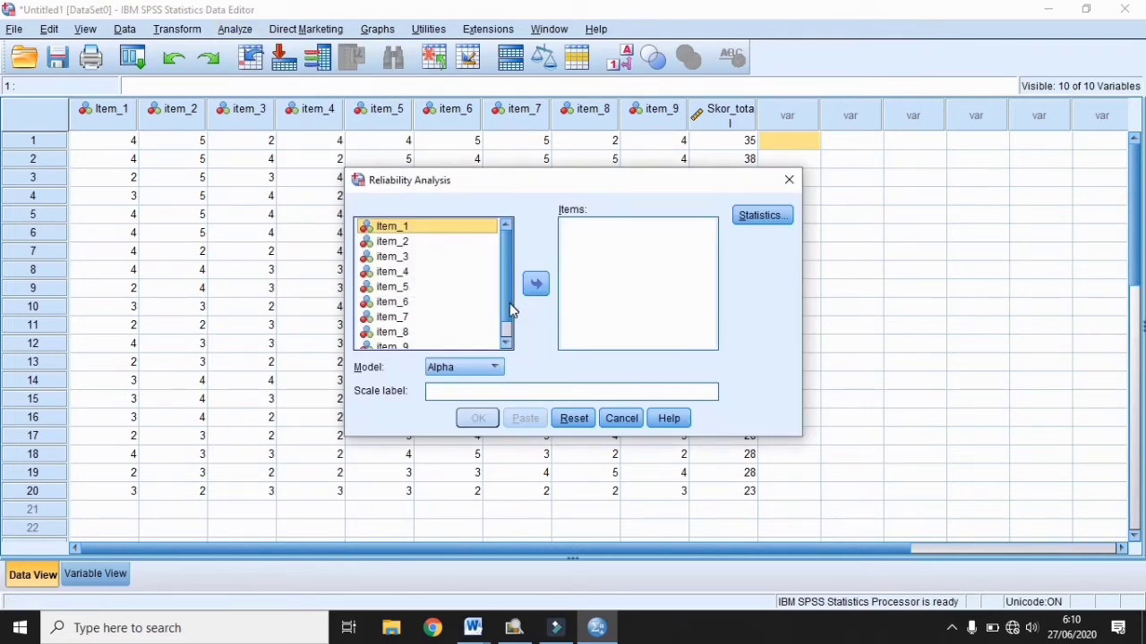
{"action": "left_click_drag", "start_coordinate": [508, 306], "coordinate": [508, 357]}
{"action": "key", "text": "ctrl+a"}
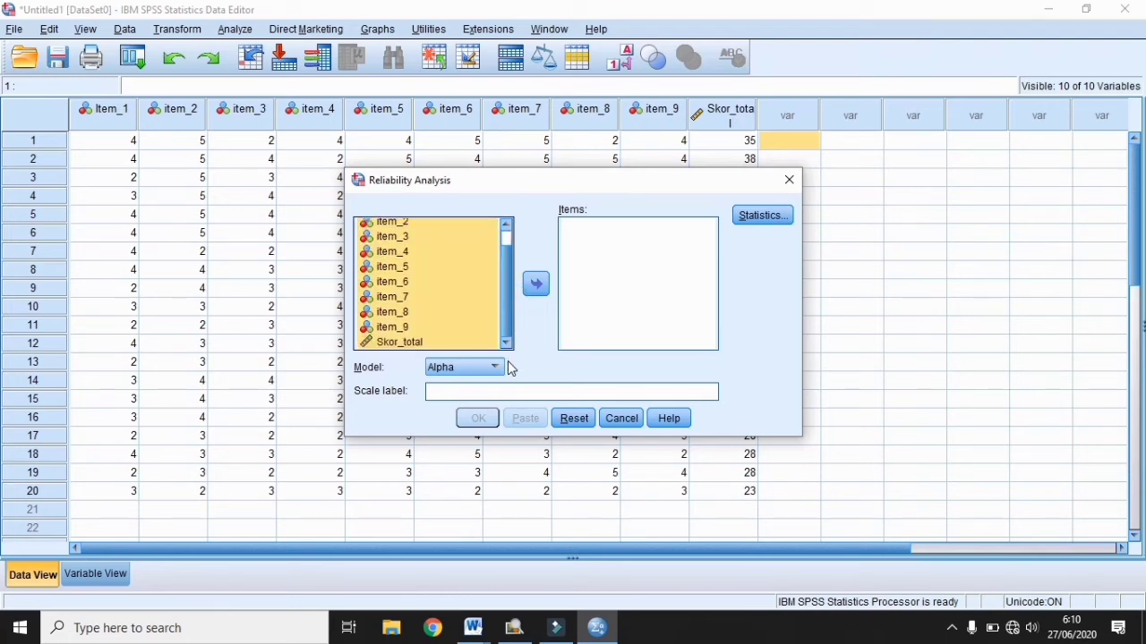
{"action": "left_click", "coordinate": [412, 342], "text": "ctrl"}
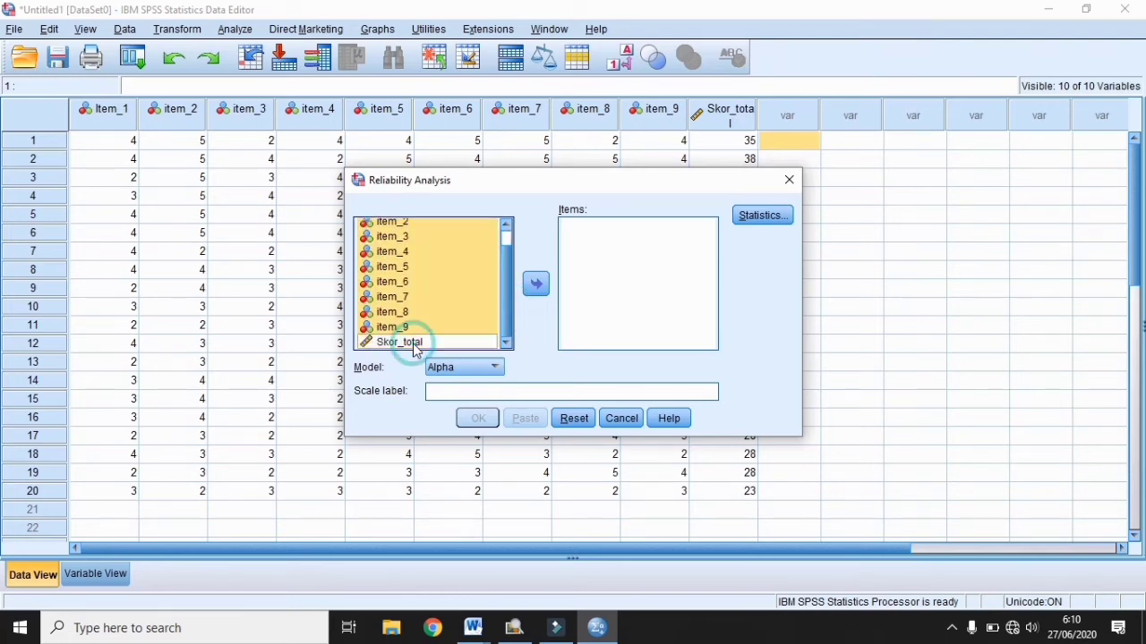
{"action": "mouse_move", "coordinate": [507, 325]}
{"action": "left_mouse_down"}
{"action": "mouse_move", "coordinate": [505, 276]}
{"action": "mouse_move", "coordinate": [505, 342]}
{"action": "left_mouse_up"}
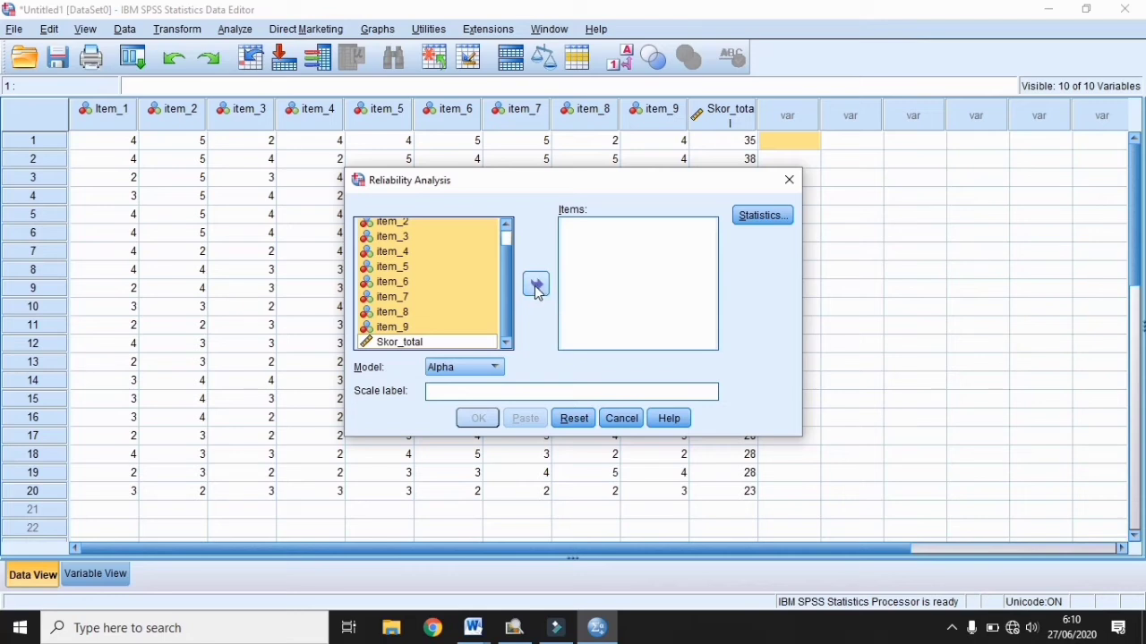
{"action": "left_click", "coordinate": [536, 285]}
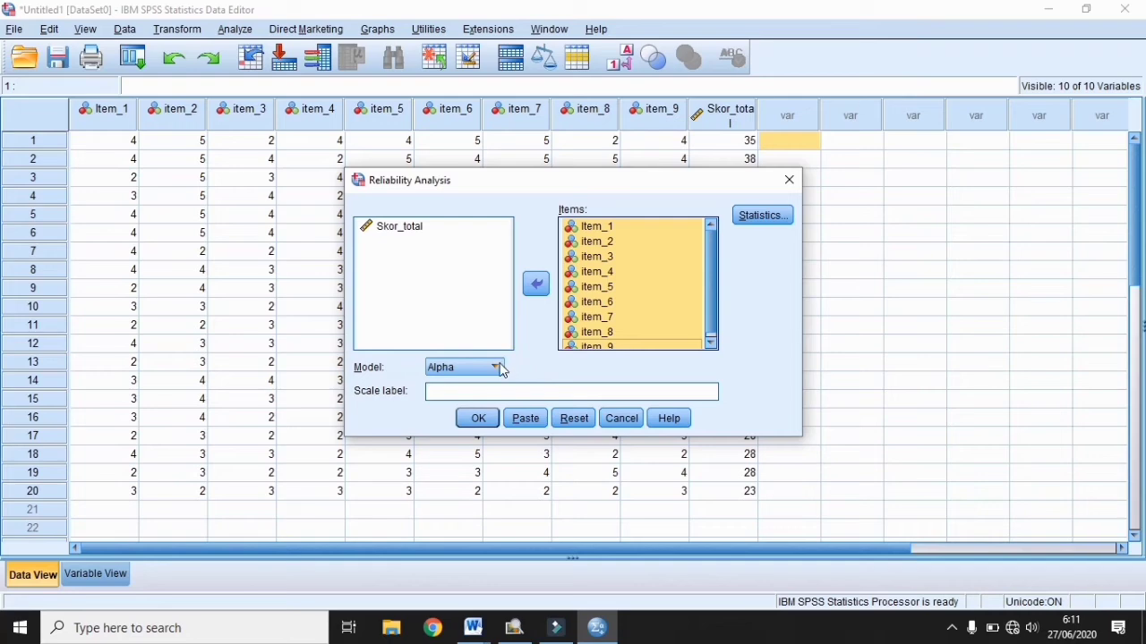
Check the Uji Reabilitas decision rules in the Word document NAMA, then run the SPSS reliability analysis with the Alpha model.
{"action": "left_click", "coordinate": [470, 631]}
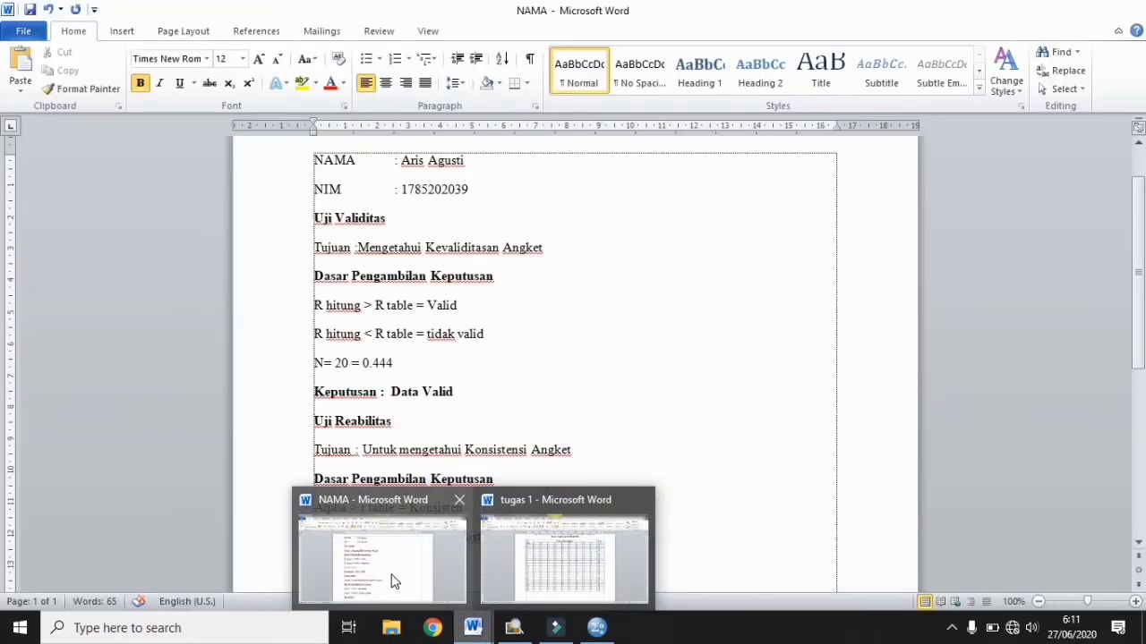
{"action": "left_click", "coordinate": [391, 582]}
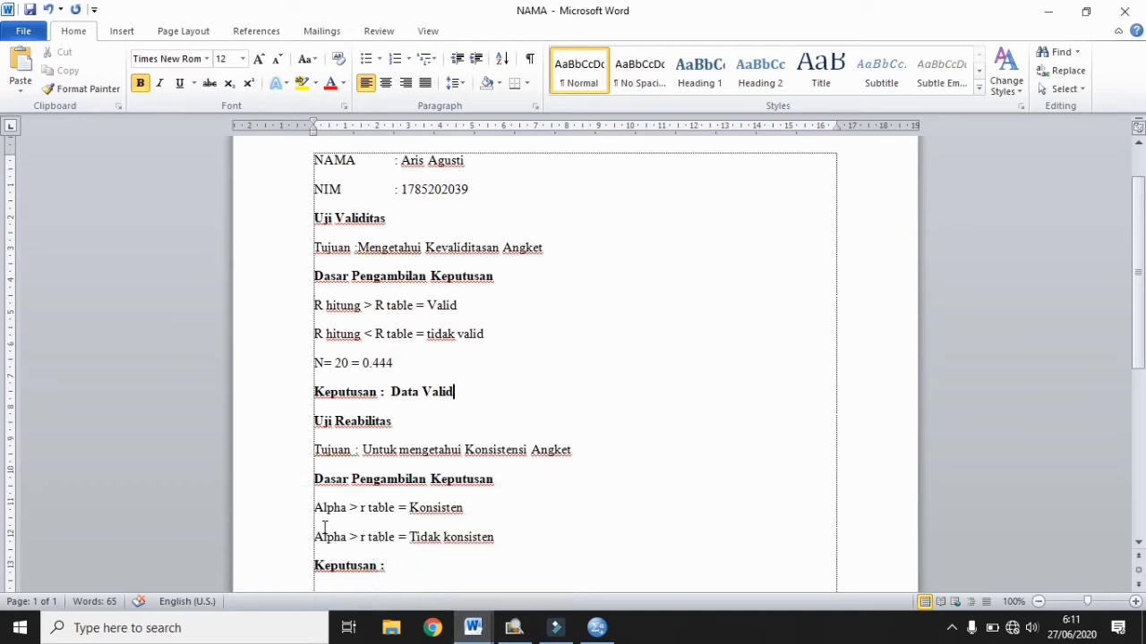
{"action": "left_click", "coordinate": [472, 628]}
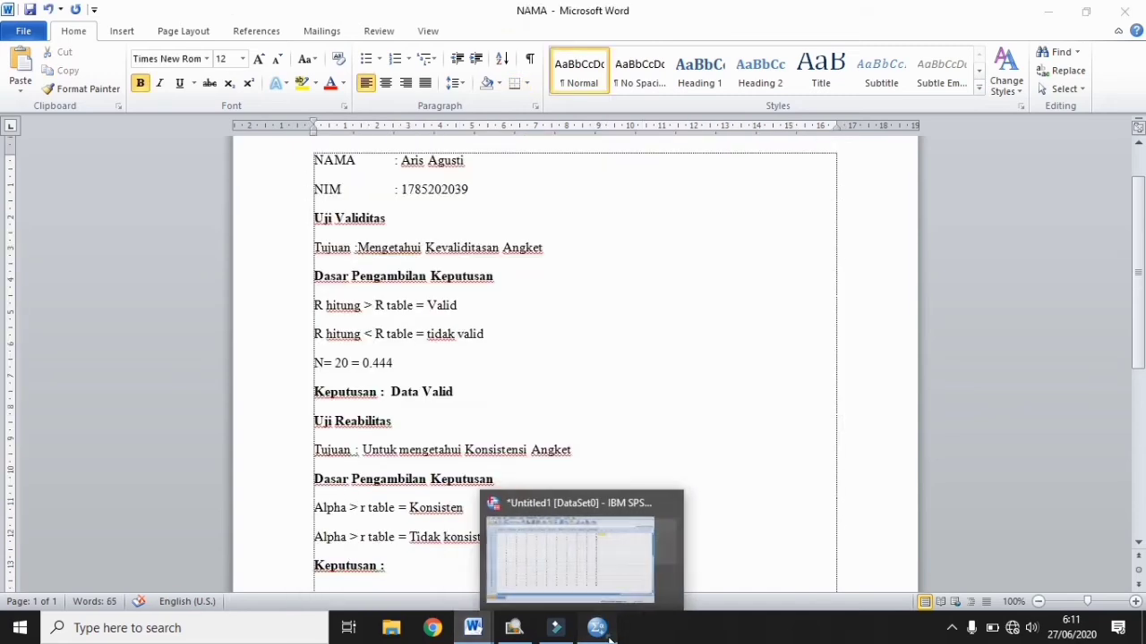
{"action": "left_click", "coordinate": [597, 628]}
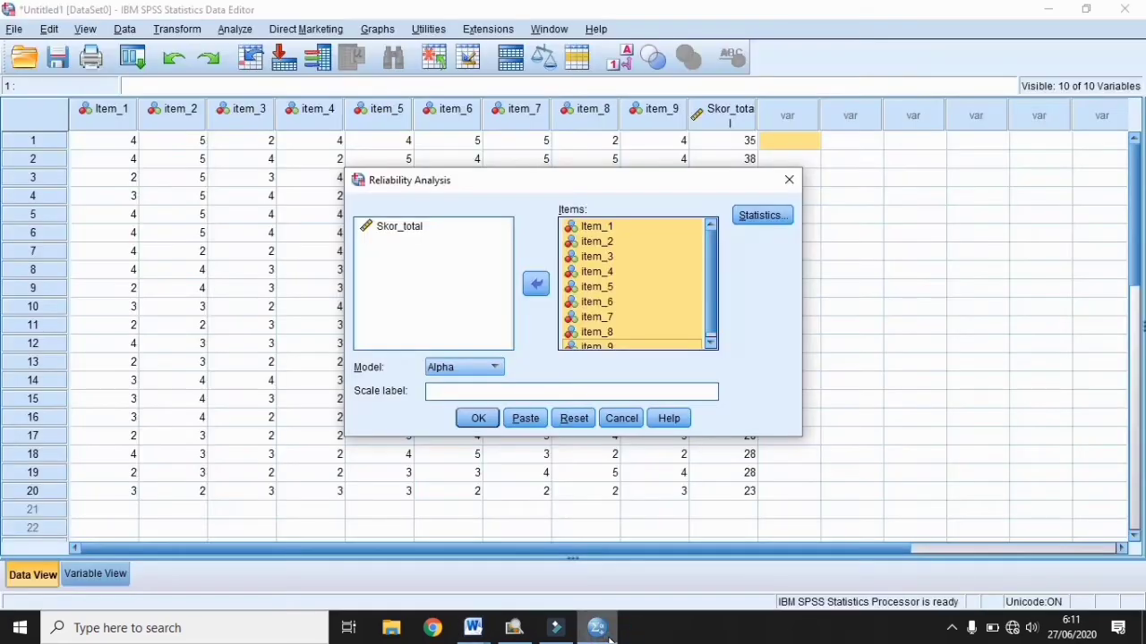
{"action": "left_click", "coordinate": [478, 420]}
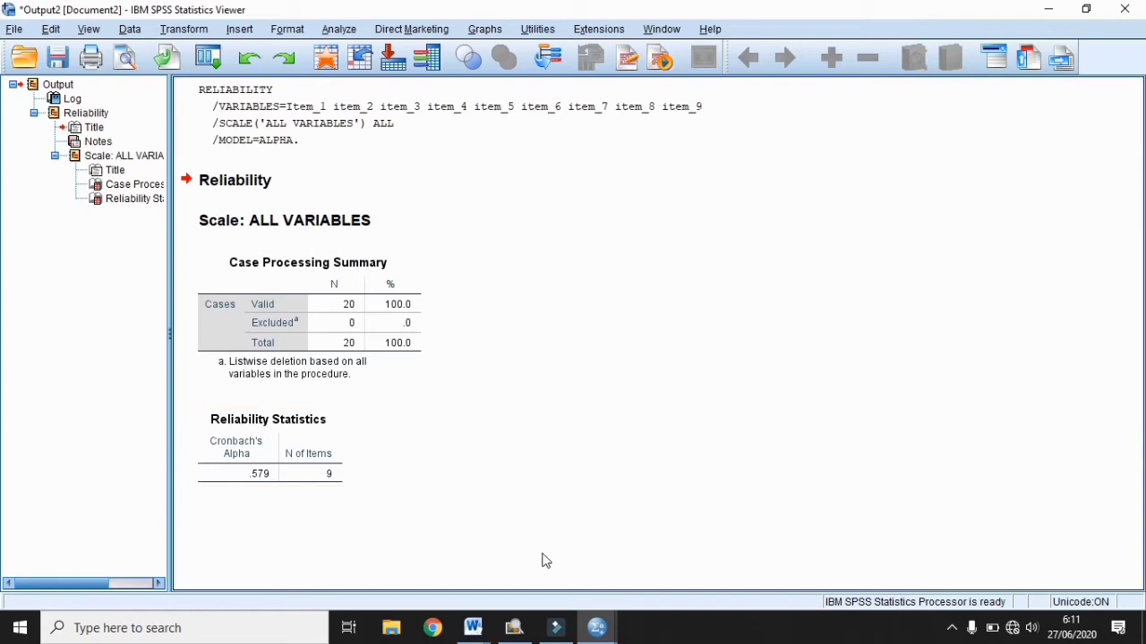
Switch to the Word document NAMA and correct the second Uji Reabilitas rule to "Alpha < r table = Tidak konsisten".
{"action": "left_click", "coordinate": [474, 632]}
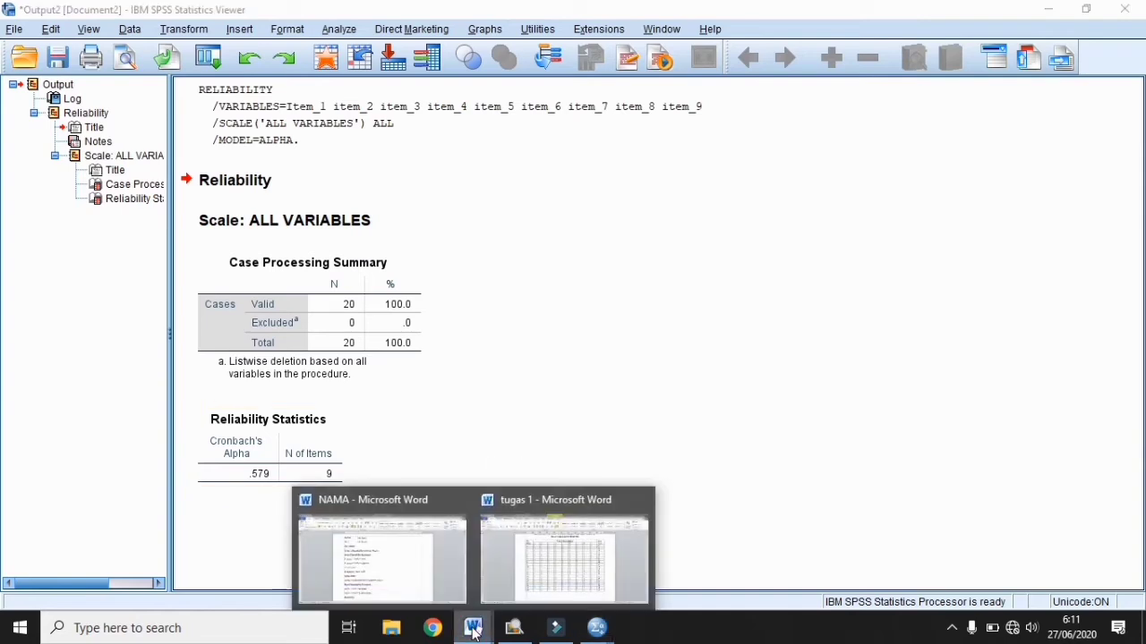
{"action": "mouse_move", "coordinate": [388, 564]}
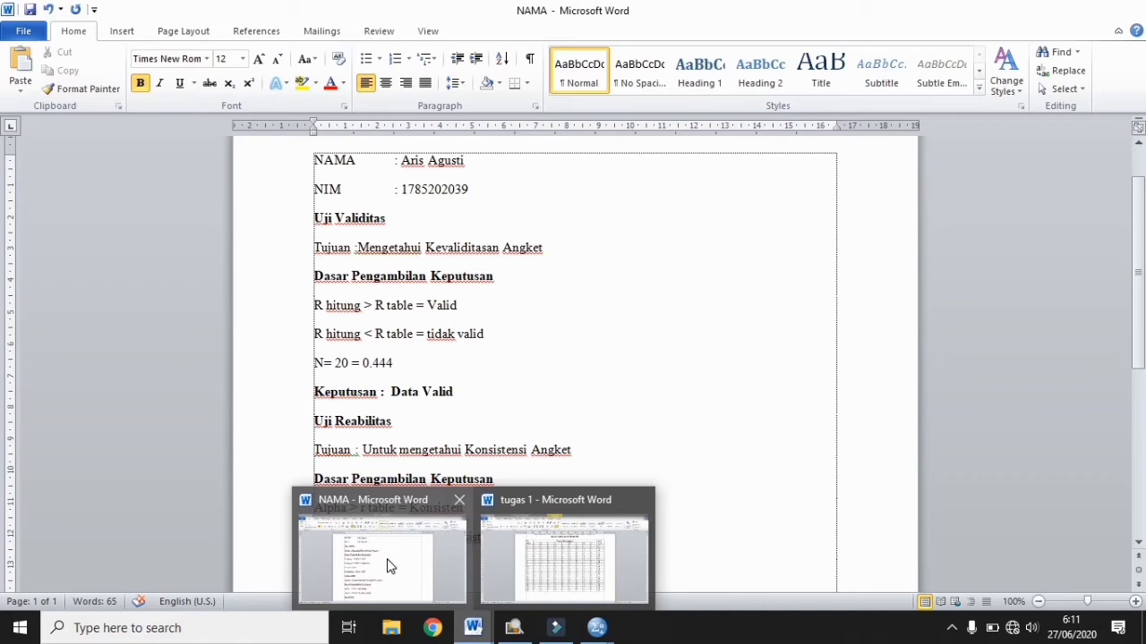
{"action": "left_click", "coordinate": [387, 564]}
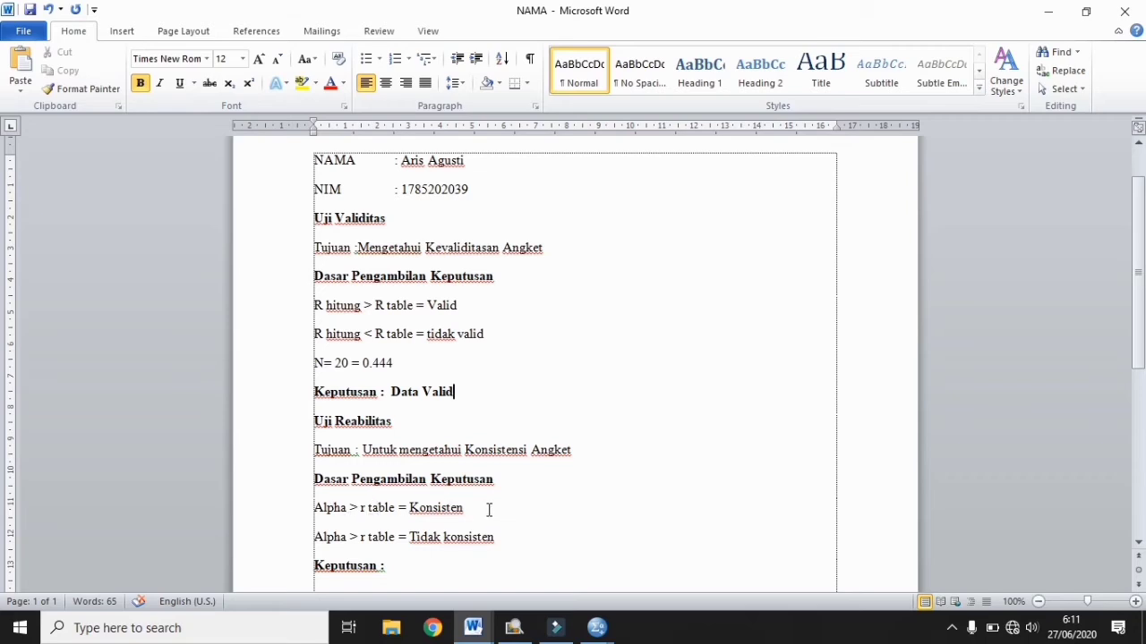
{"action": "left_click_drag", "start_coordinate": [489, 510], "coordinate": [451, 510]}
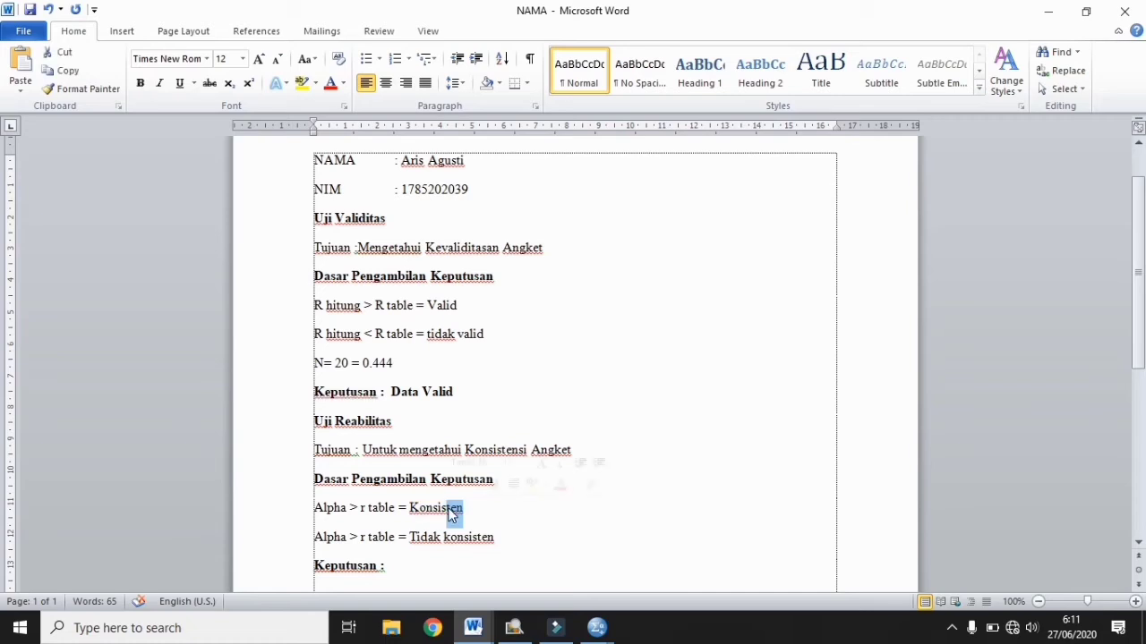
{"action": "left_click", "coordinate": [358, 541]}
{"action": "key", "text": "BackSpace"}
{"action": "key", "text": "BackSpace"}
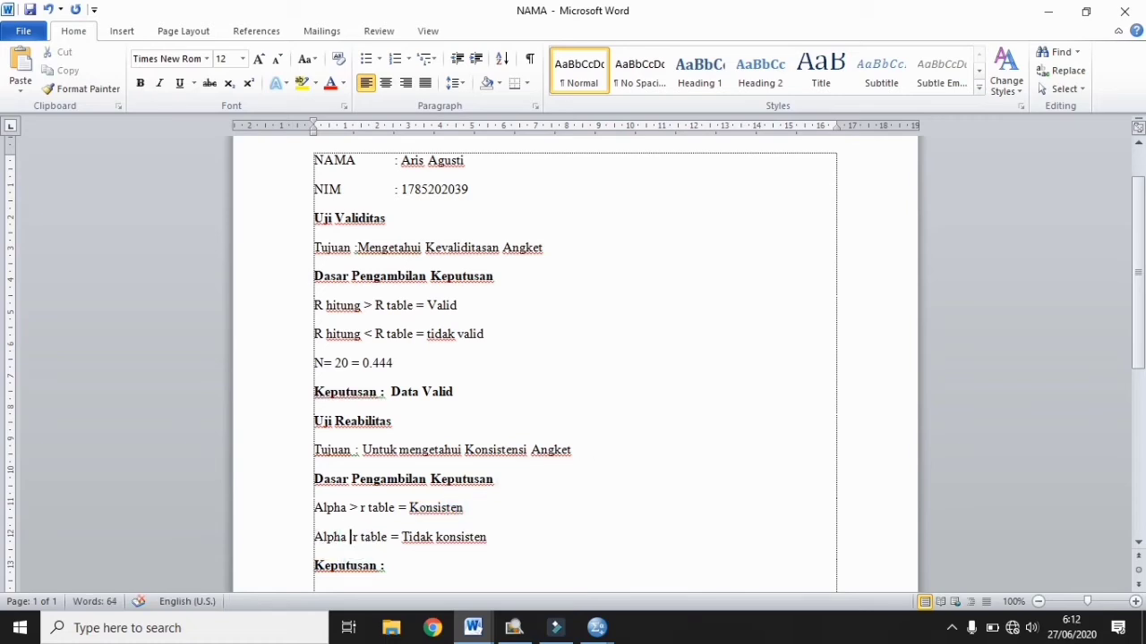
{"action": "type", "text": "<"}
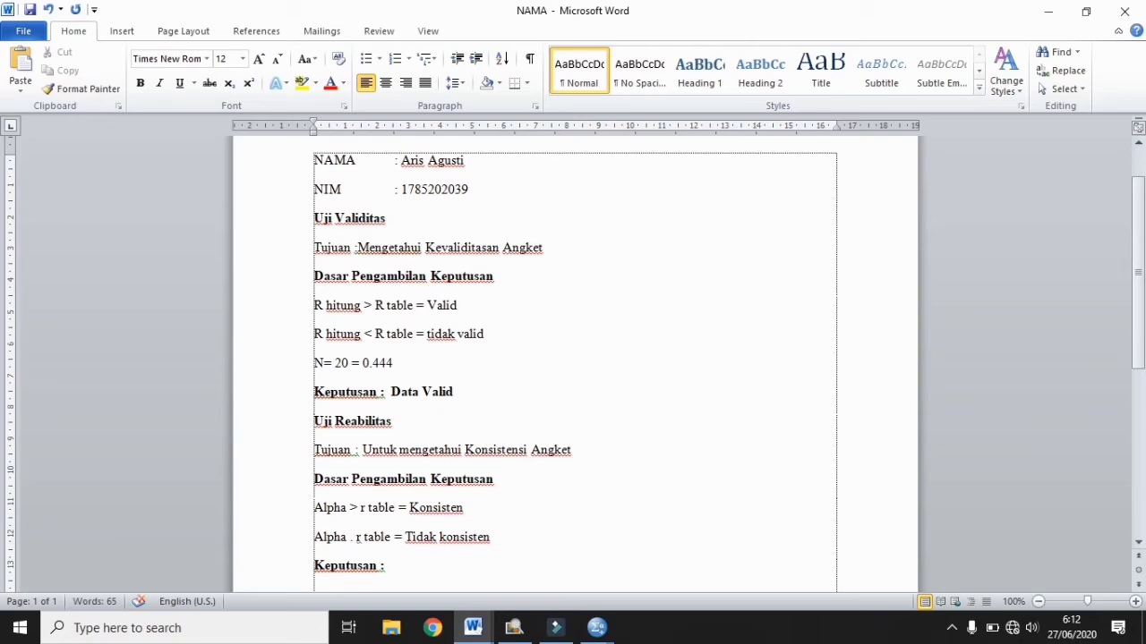
{"action": "key", "text": "BackSpace"}
{"action": "type", "text": "<"}
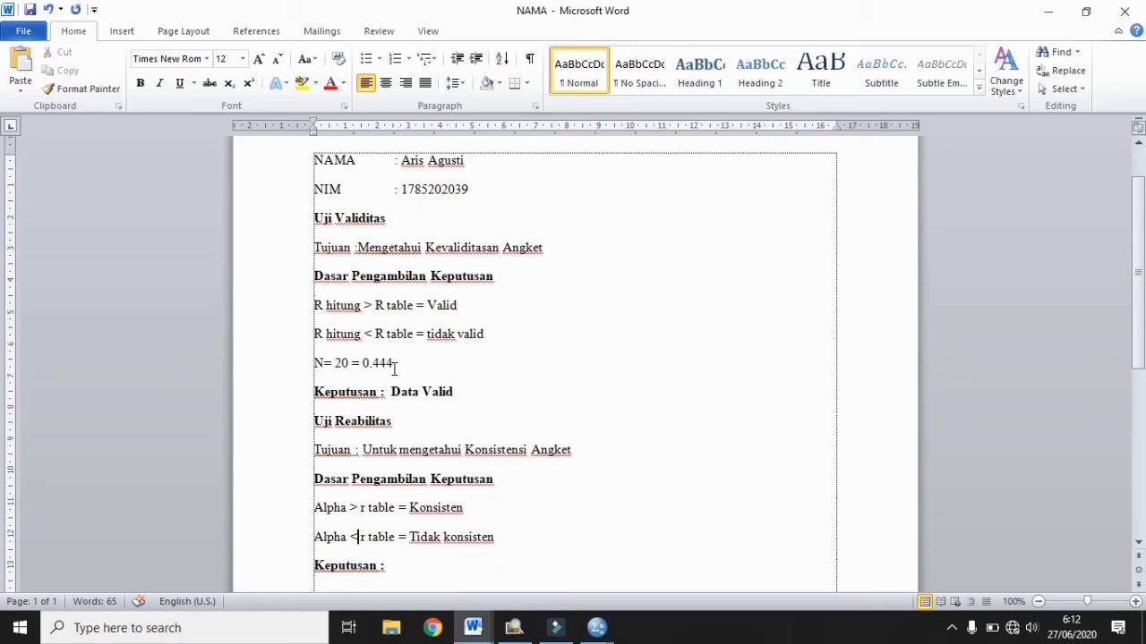
Return to the SPSS output Output2 and examine Cronbach's Alpha in the Reliability Statistics table.
{"action": "left_click", "coordinate": [596, 629]}
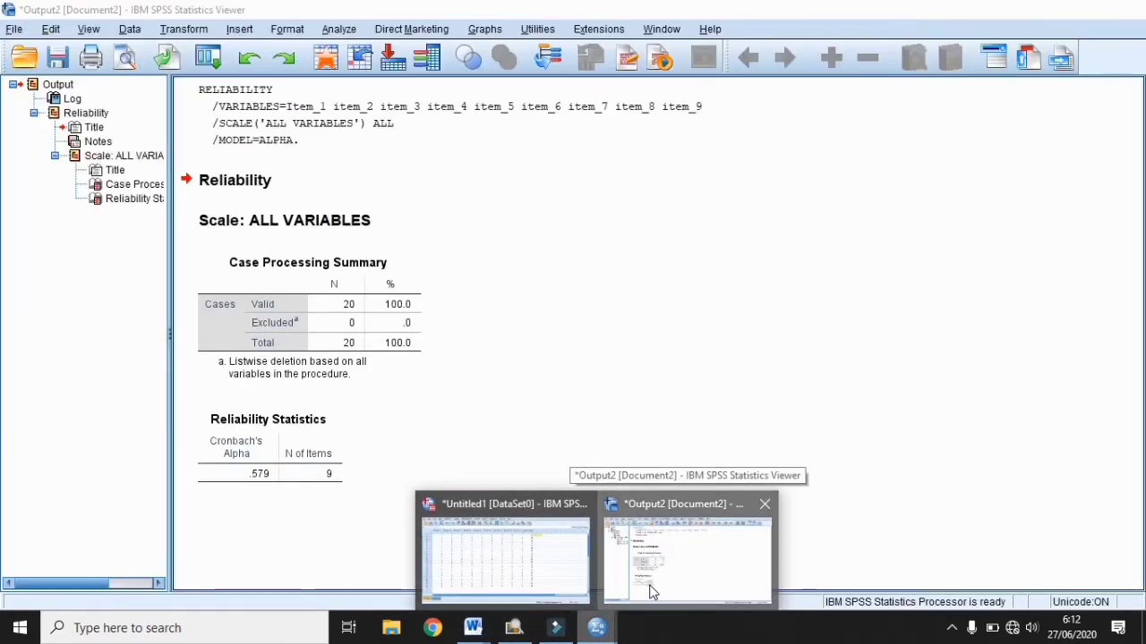
{"action": "left_click", "coordinate": [650, 593]}
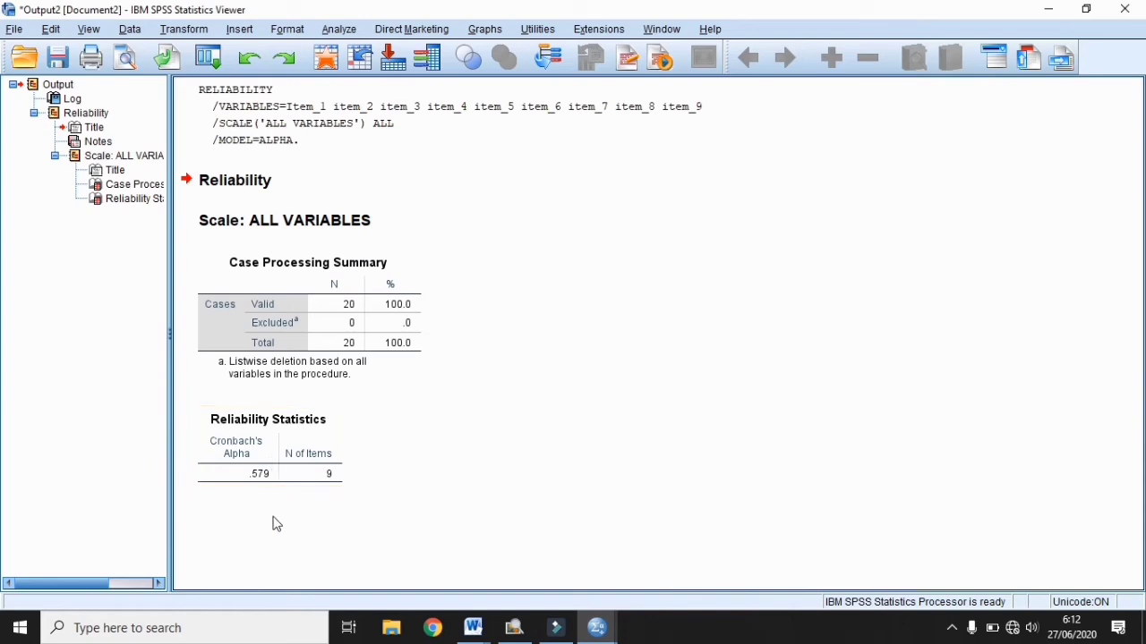
{"action": "left_click", "coordinate": [241, 490]}
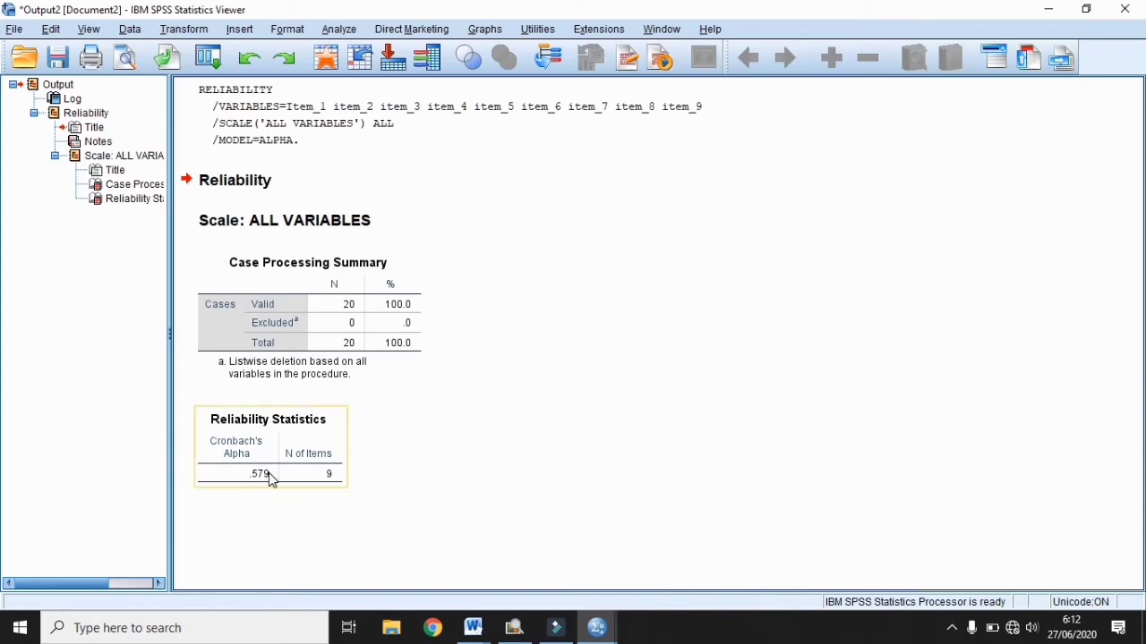
{"action": "left_click", "coordinate": [414, 492]}
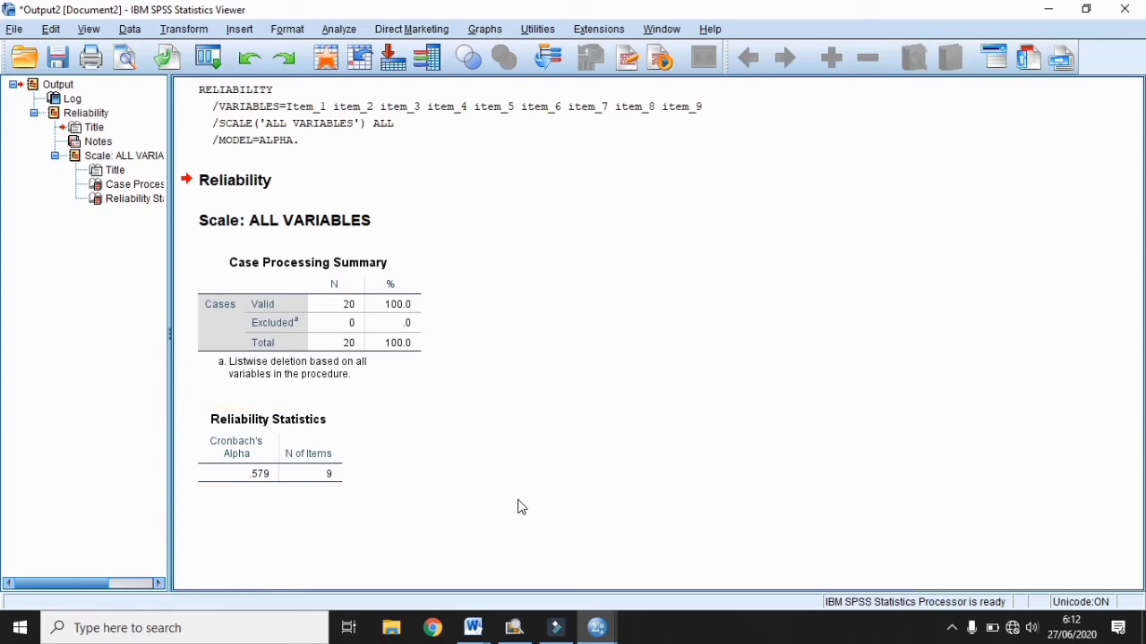
In the Word document NAMA, complete the Uji Reabilitas Keputusan line with "uji reabilitas KONSISTEN", and minimize the document.
{"action": "left_click", "coordinate": [480, 629]}
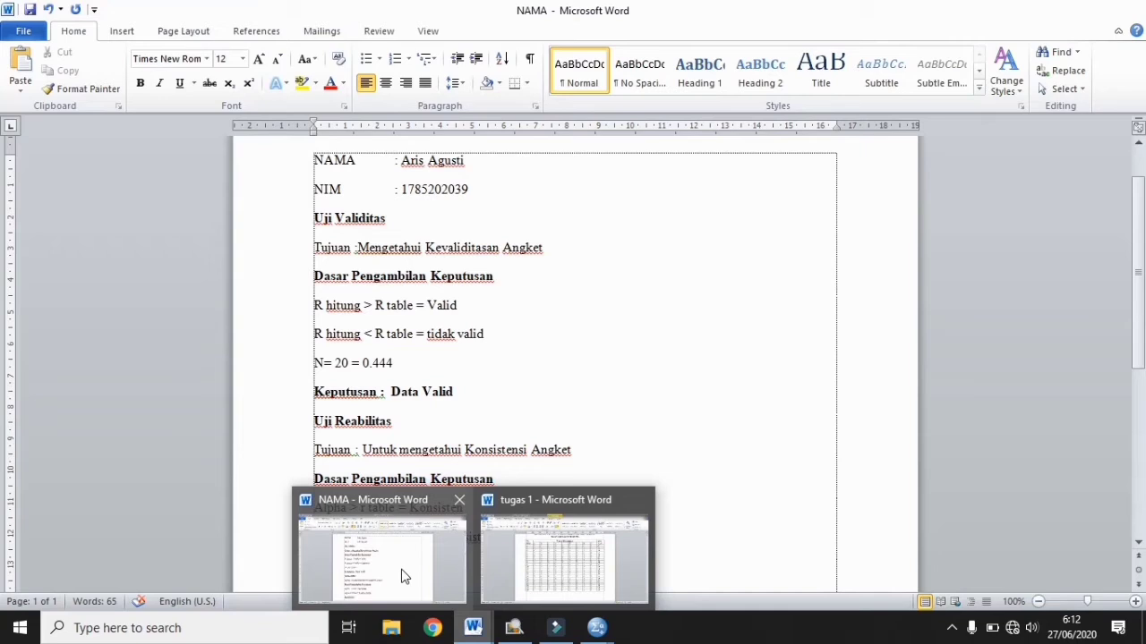
{"action": "left_click", "coordinate": [402, 575]}
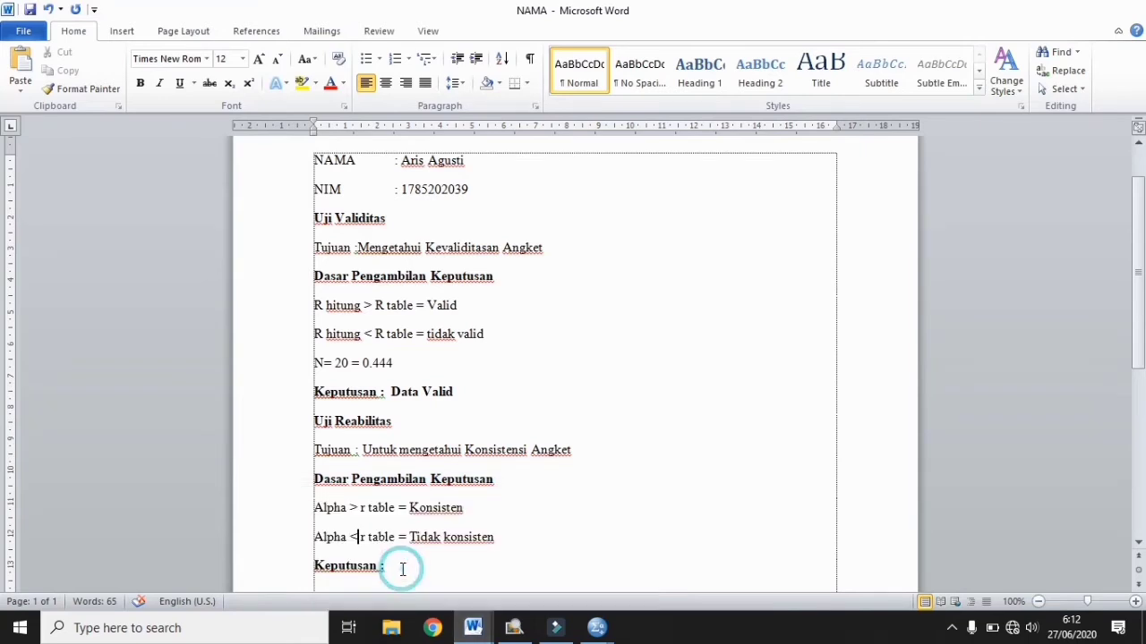
{"action": "left_click", "coordinate": [359, 542]}
{"action": "left_click", "coordinate": [417, 565]}
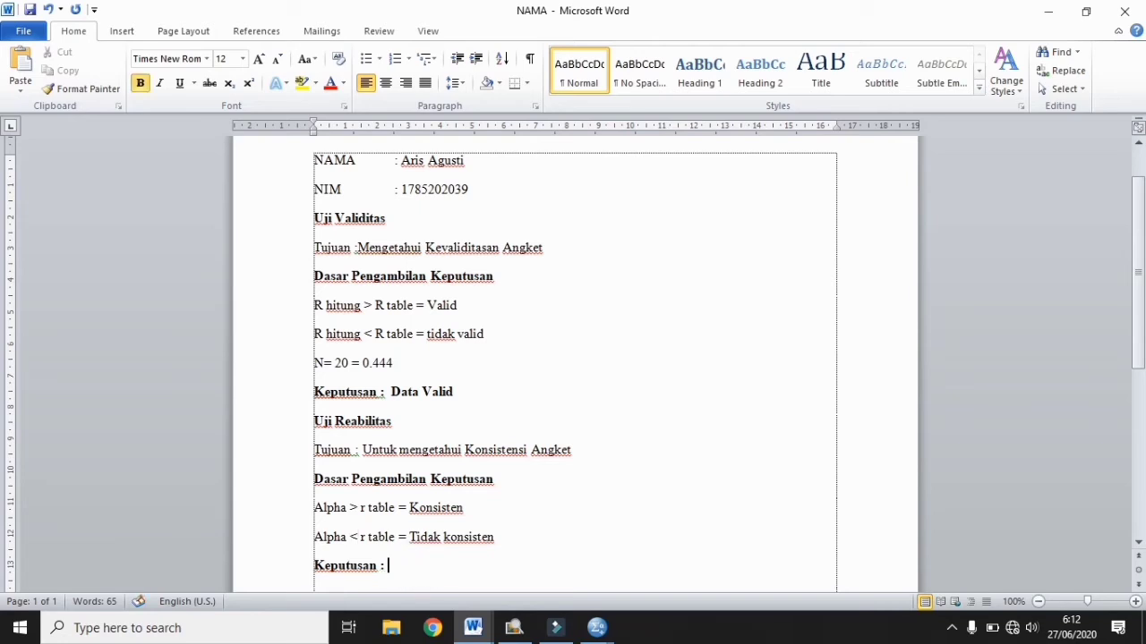
{"action": "type", "text": "uji reabilitas "}
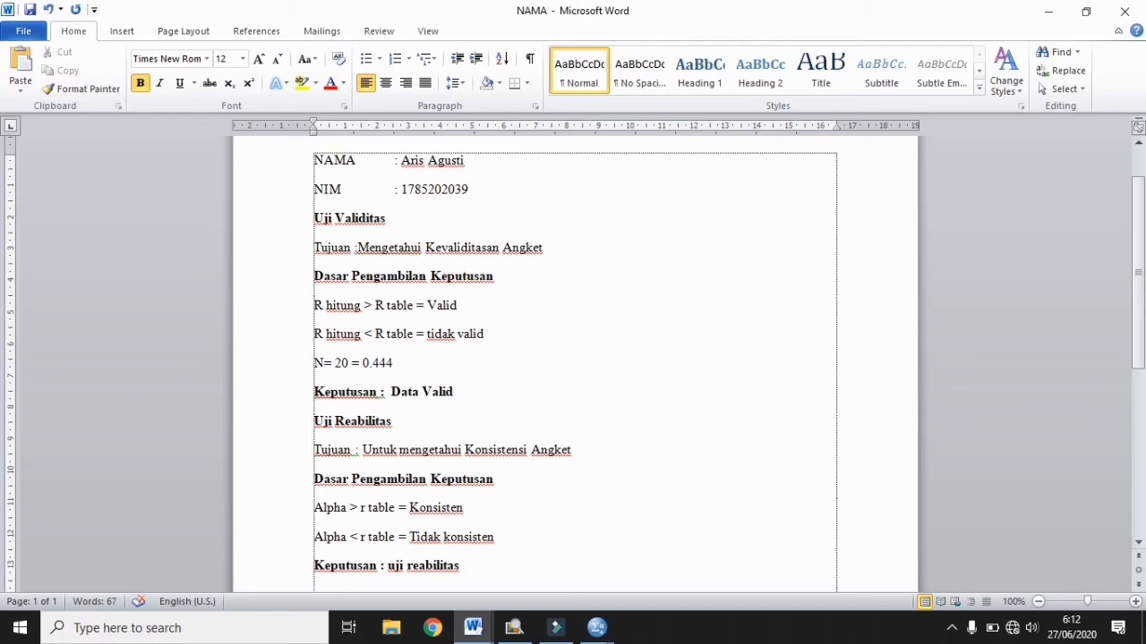
{"action": "type", "text": "KONSIST"}
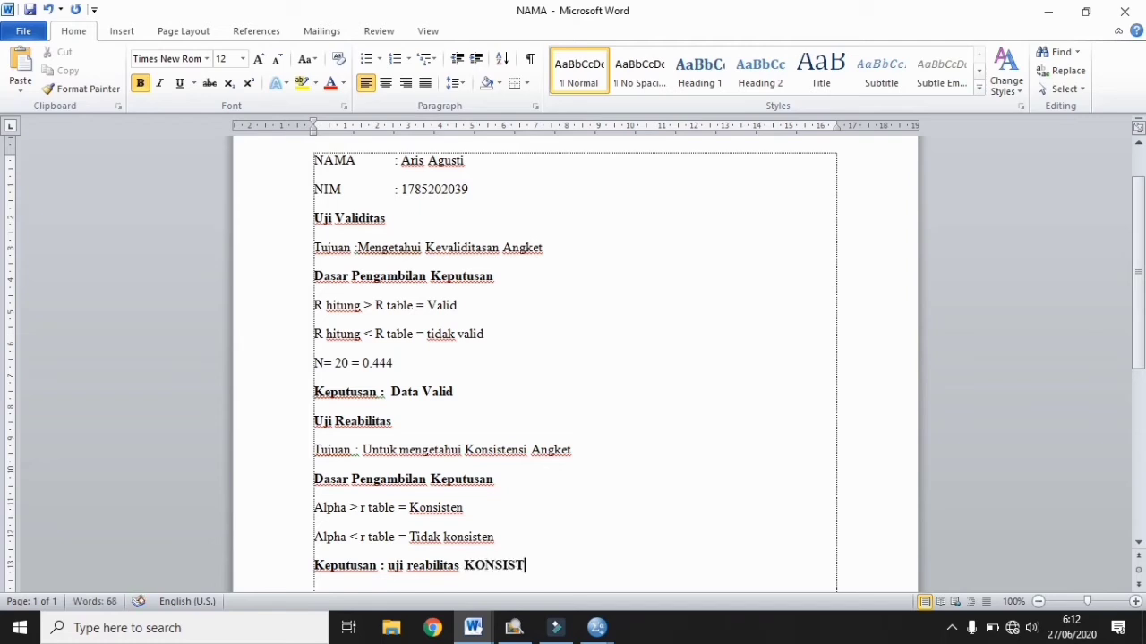
{"action": "type", "text": "EN"}
{"action": "mouse_move", "coordinate": [1141, 283]}
{"action": "left_mouse_down"}
{"action": "mouse_move", "coordinate": [1133, 332]}
{"action": "mouse_move", "coordinate": [1129, 291]}
{"action": "left_mouse_up"}
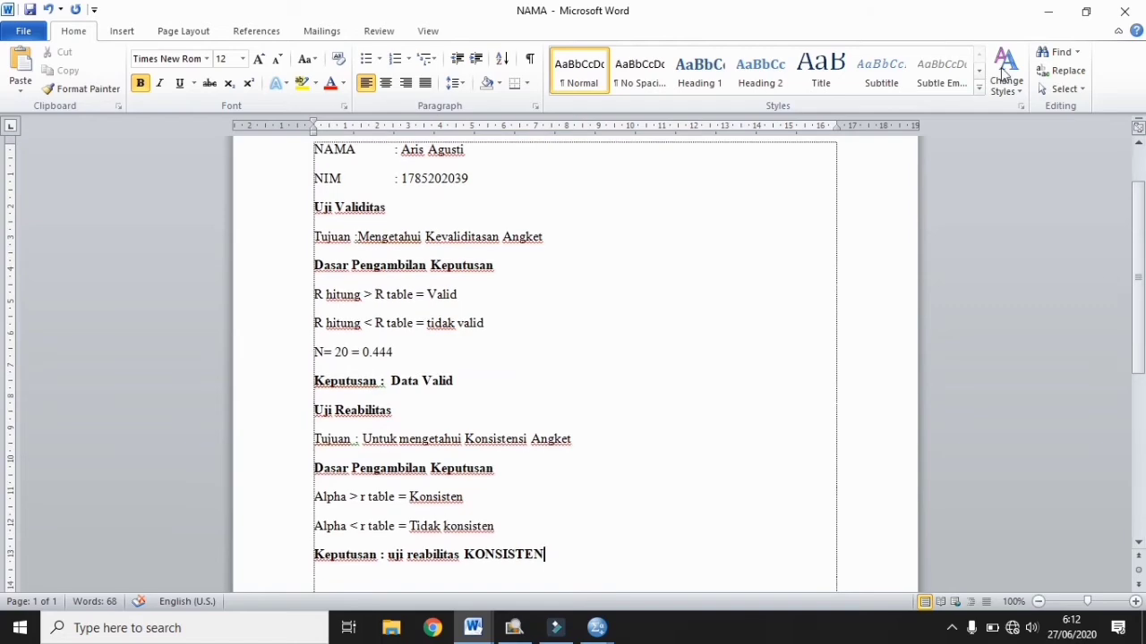
{"action": "left_click", "coordinate": [1048, 11]}
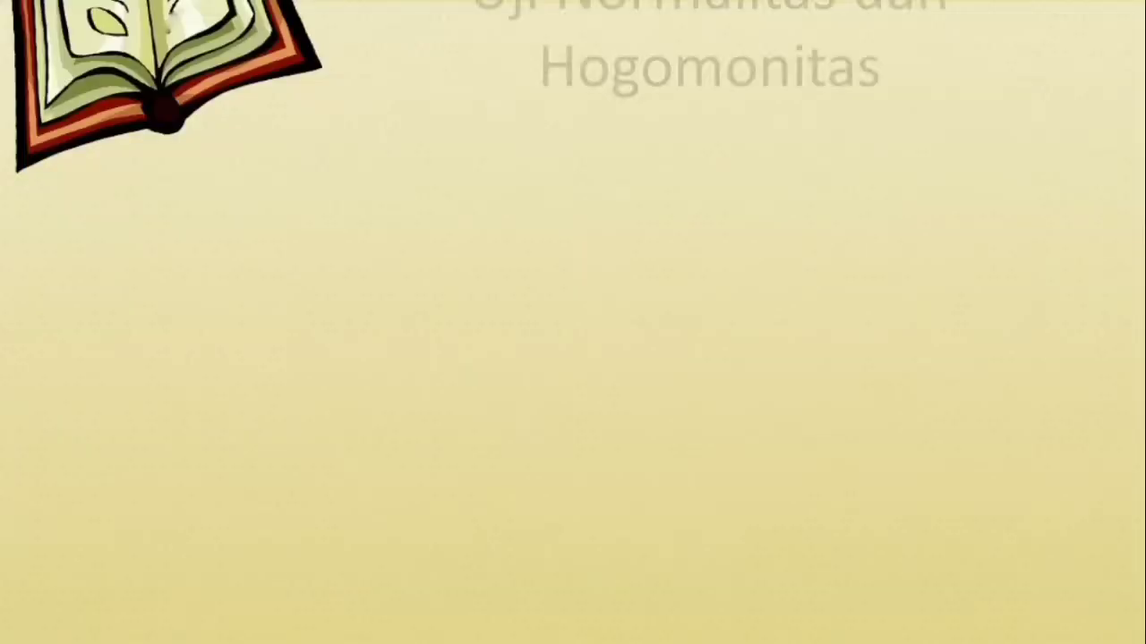
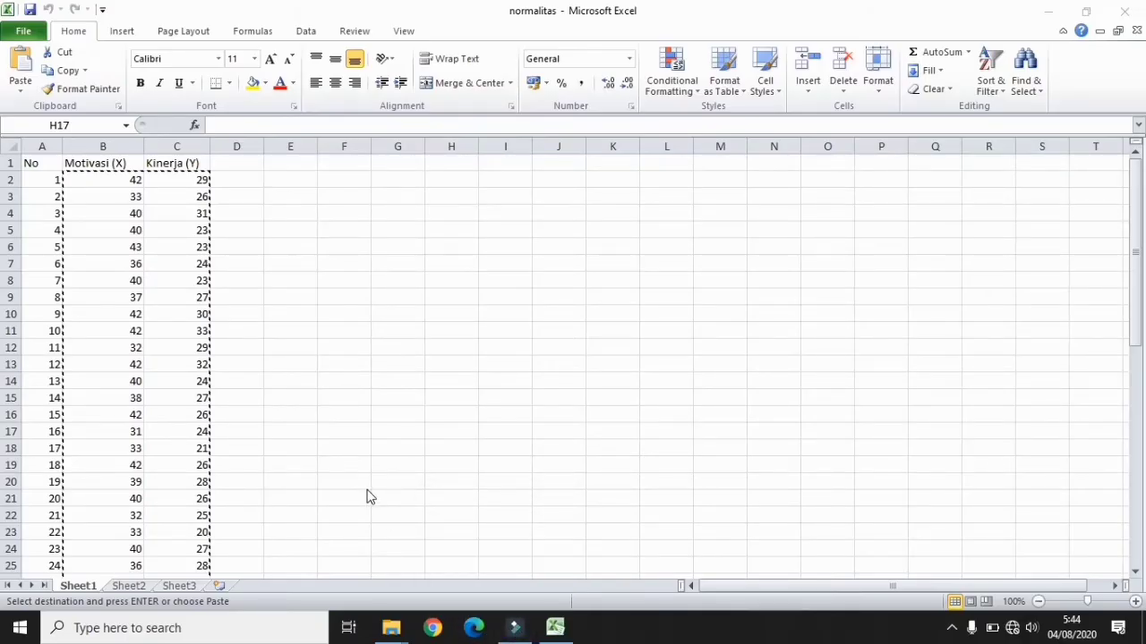
Look over the Motivasi and Kinerja data in the Excel workbook normalitas, and start IBM SPSS Statistics 24 with an empty dataset.
{"action": "left_click", "coordinate": [1134, 304]}
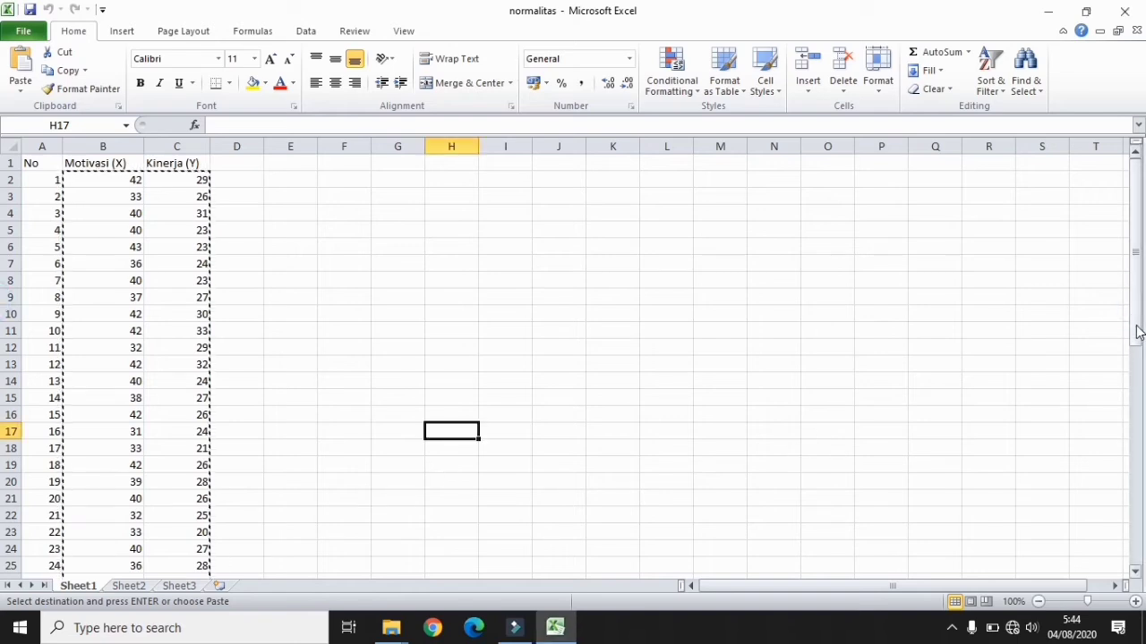
{"action": "left_click_drag", "start_coordinate": [1135, 321], "coordinate": [1134, 253]}
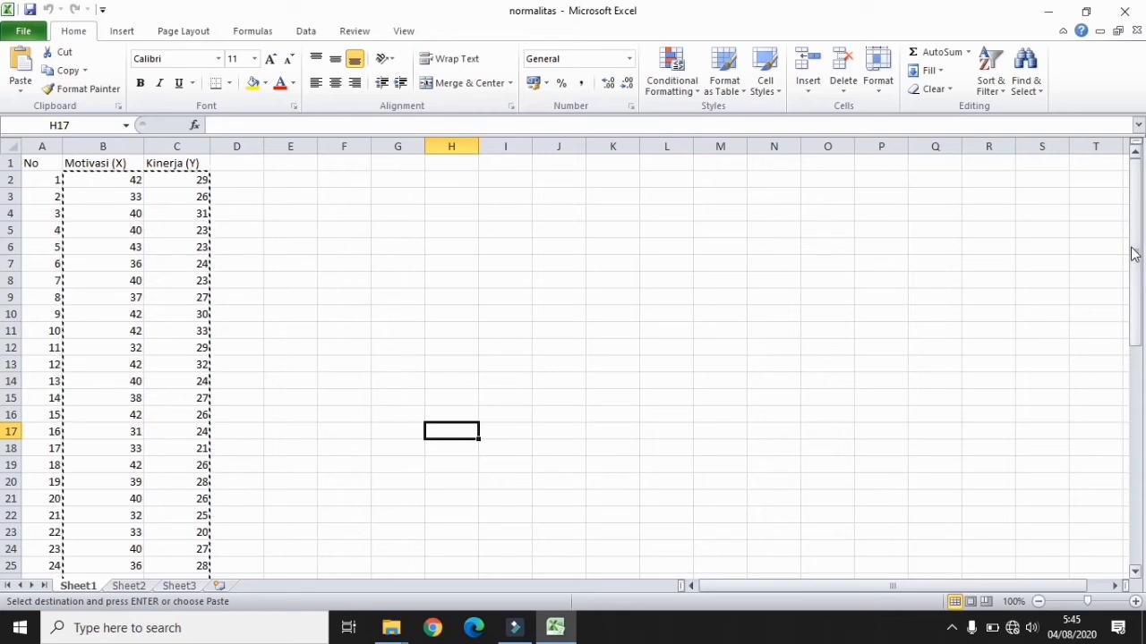
{"action": "left_click", "coordinate": [228, 165]}
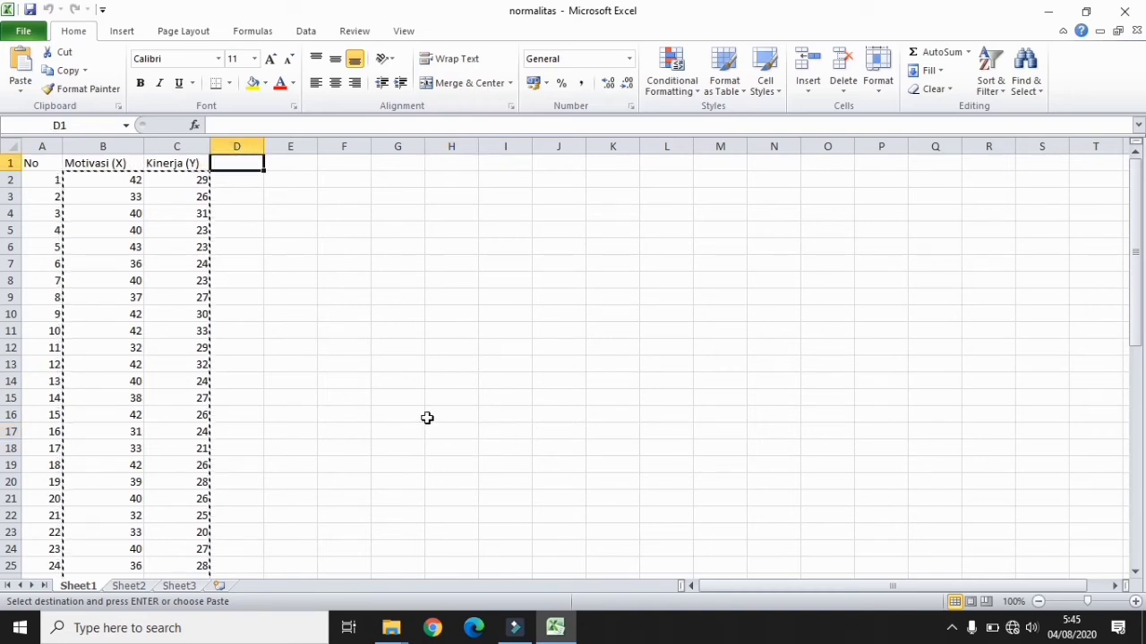
{"action": "left_click", "coordinate": [1032, 25]}
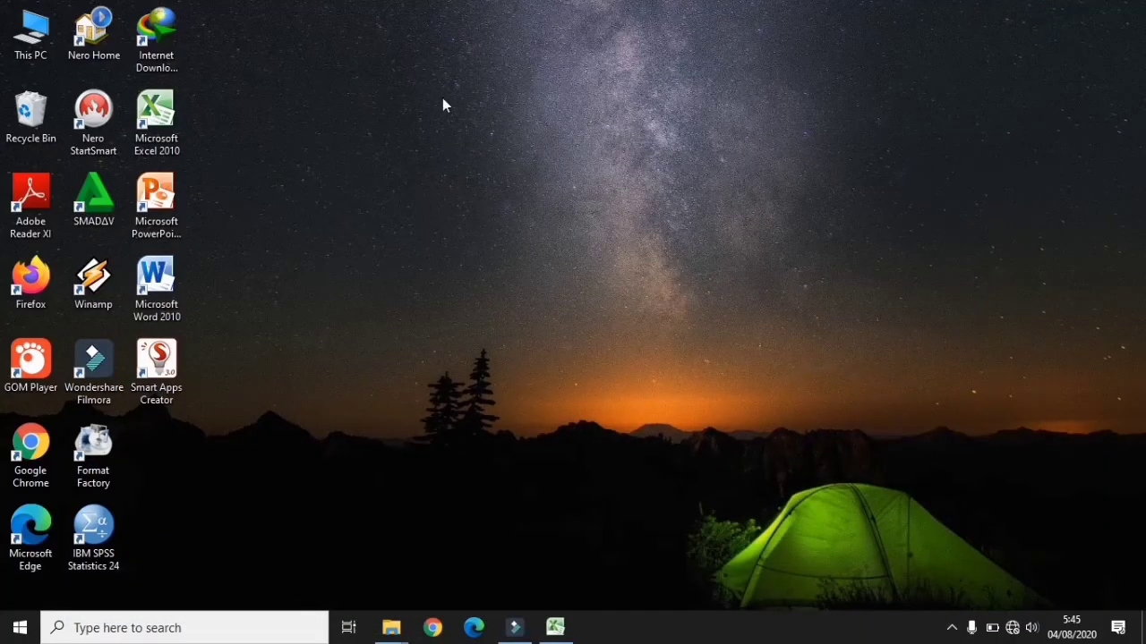
{"action": "double_click", "coordinate": [106, 505]}
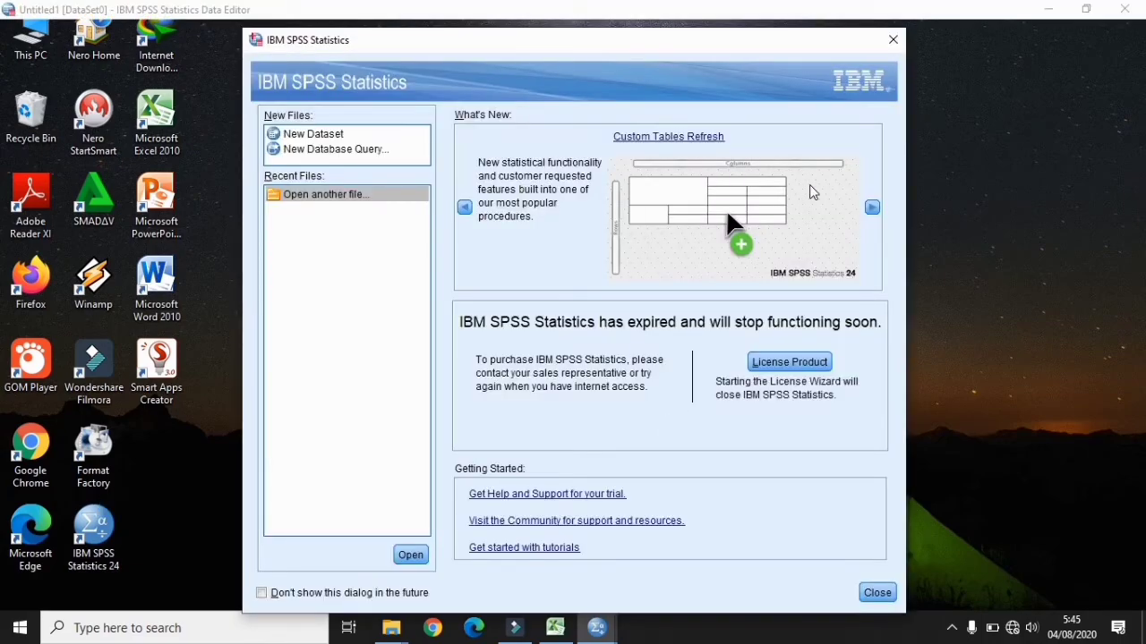
{"action": "left_click", "coordinate": [895, 40]}
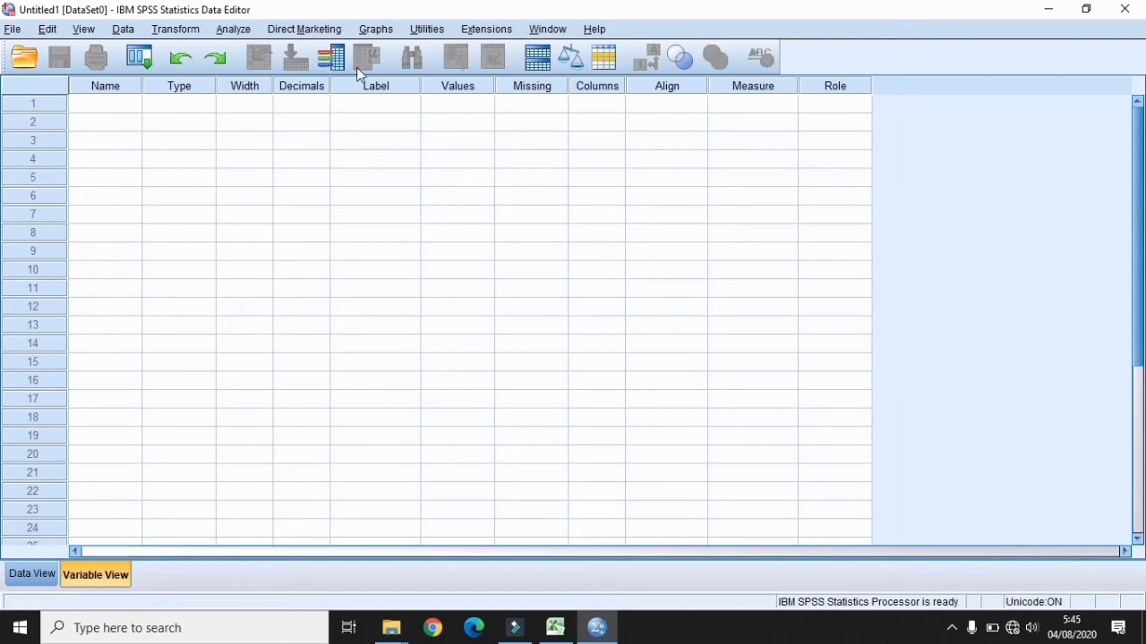
Define two variables in the empty SPSS dataset: X with the label Motivasi and Y with the label Kinerja.
{"action": "left_click", "coordinate": [125, 105]}
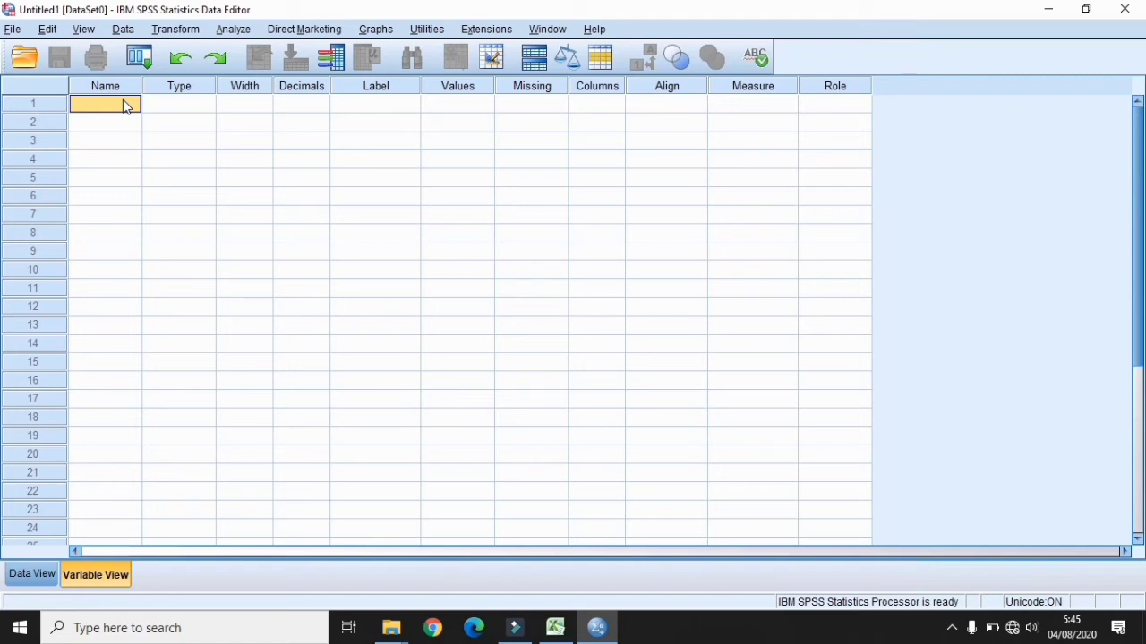
{"action": "type", "text": "X"}
{"action": "left_click", "coordinate": [117, 123]}
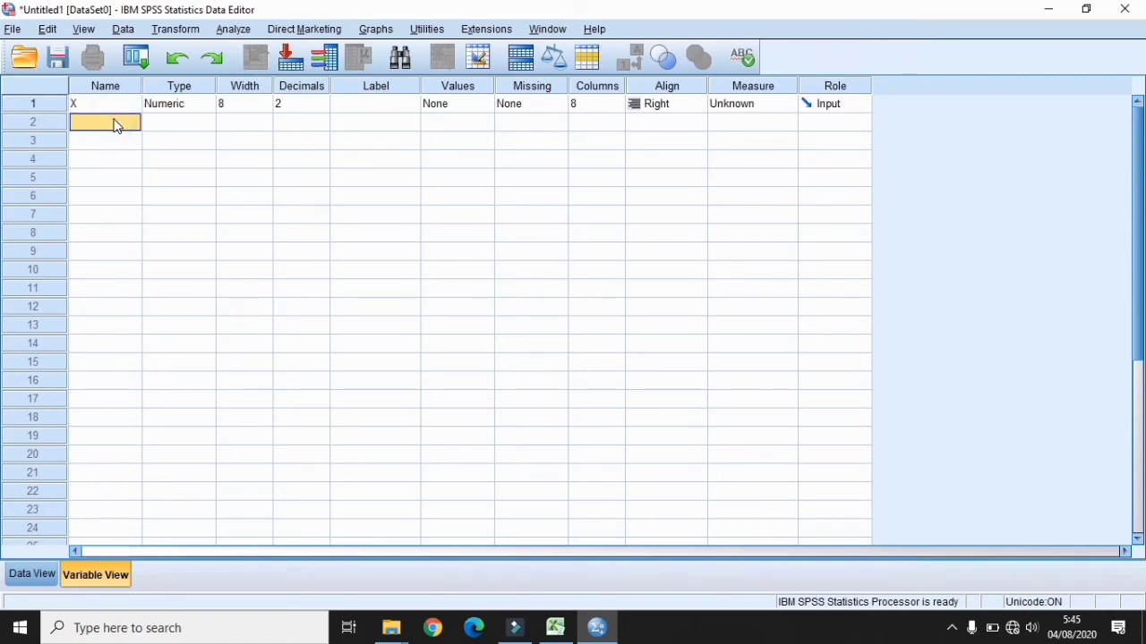
{"action": "type", "text": "Y"}
{"action": "left_click", "coordinate": [361, 106]}
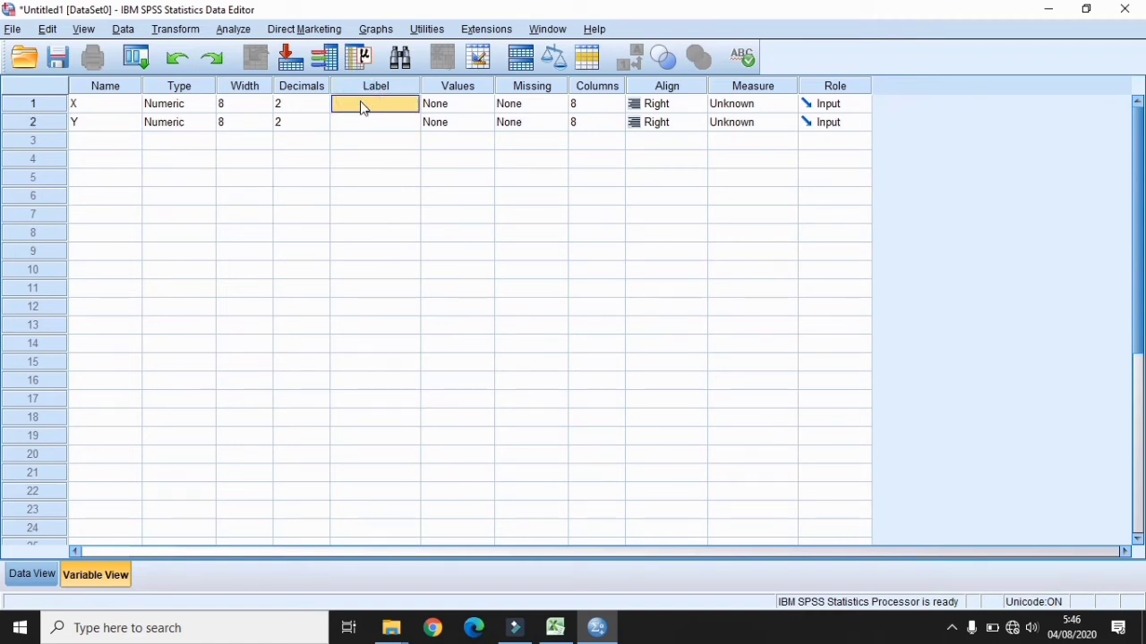
{"action": "type", "text": "Motivasi"}
{"action": "left_click", "coordinate": [360, 123]}
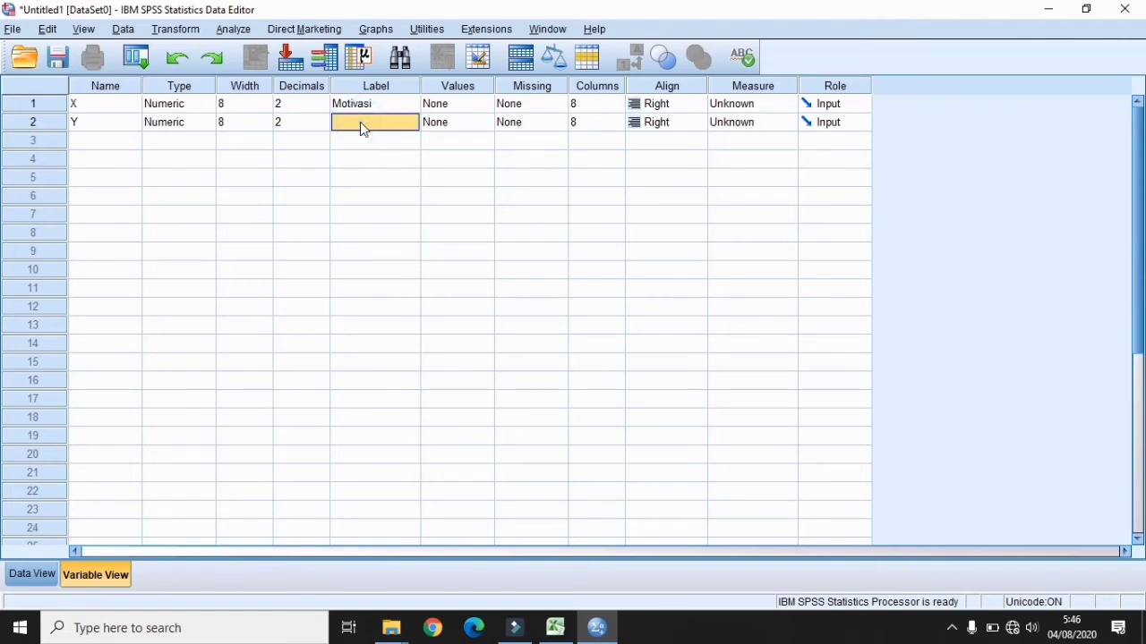
{"action": "type", "text": "Kinerja"}
Copy the Motivasi and Kinerja values in B2:C54 of the Excel workbook normalitas into the SPSS columns X and Y from case 1.
{"action": "left_click", "coordinate": [33, 578]}
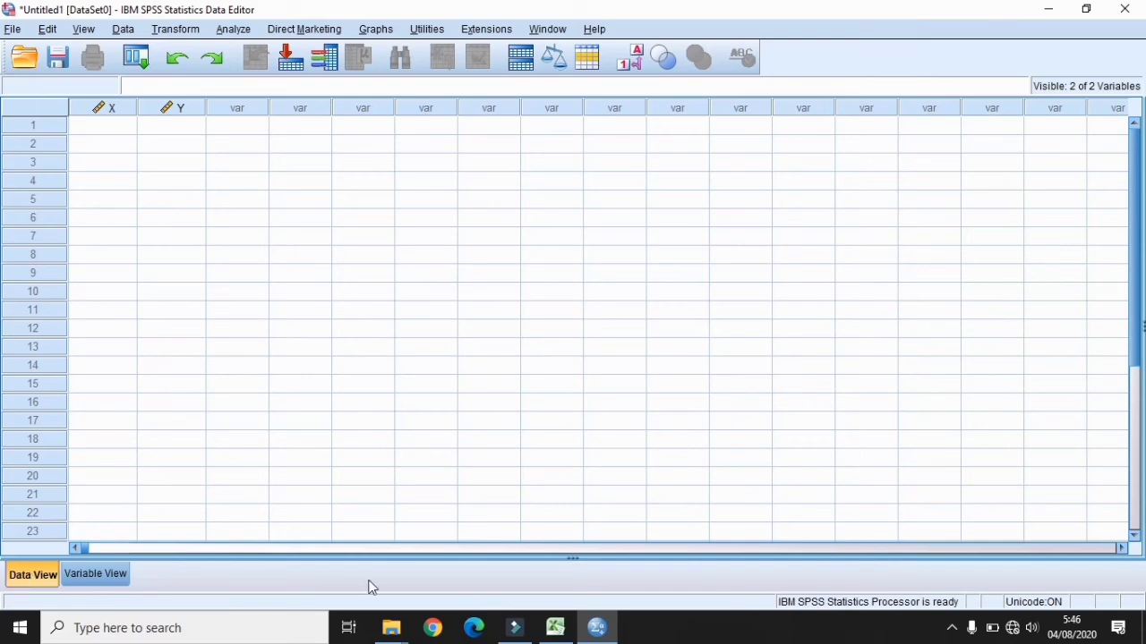
{"action": "left_click", "coordinate": [560, 626]}
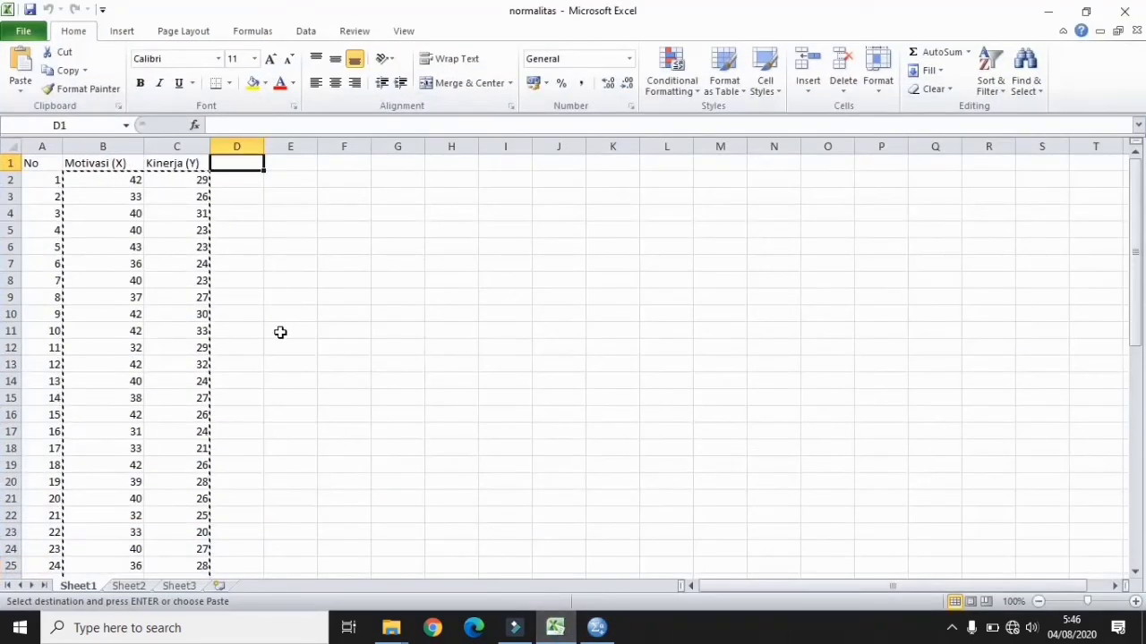
{"action": "left_click", "coordinate": [259, 181]}
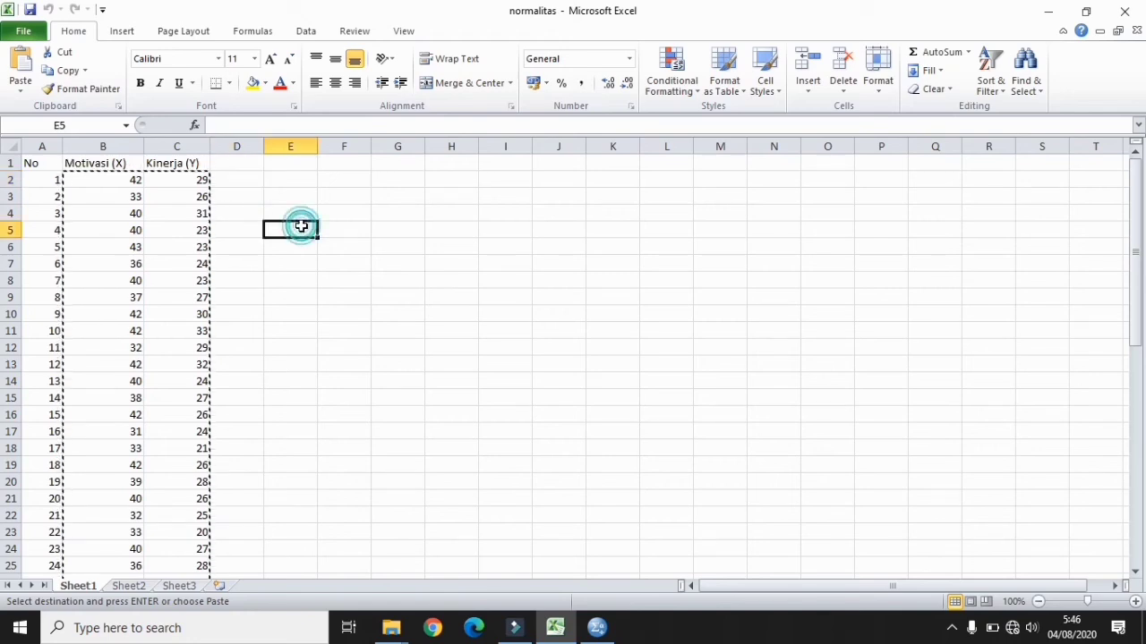
{"action": "left_click", "coordinate": [105, 180]}
{"action": "left_click_drag", "start_coordinate": [106, 181], "coordinate": [169, 495]}
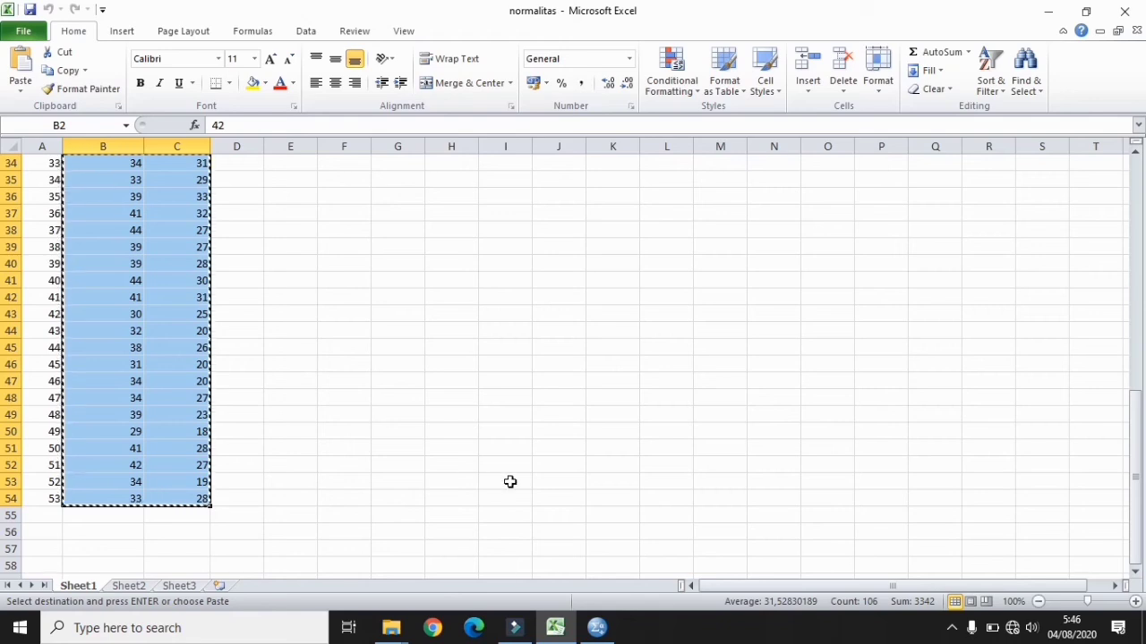
{"action": "left_click", "coordinate": [597, 627]}
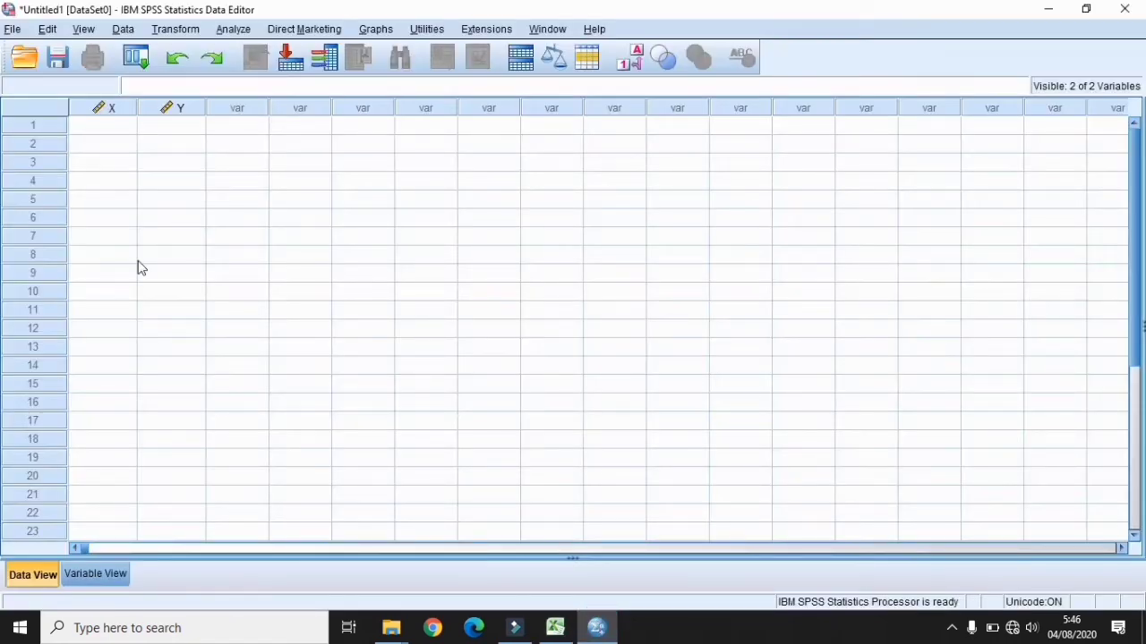
{"action": "left_click", "coordinate": [101, 127]}
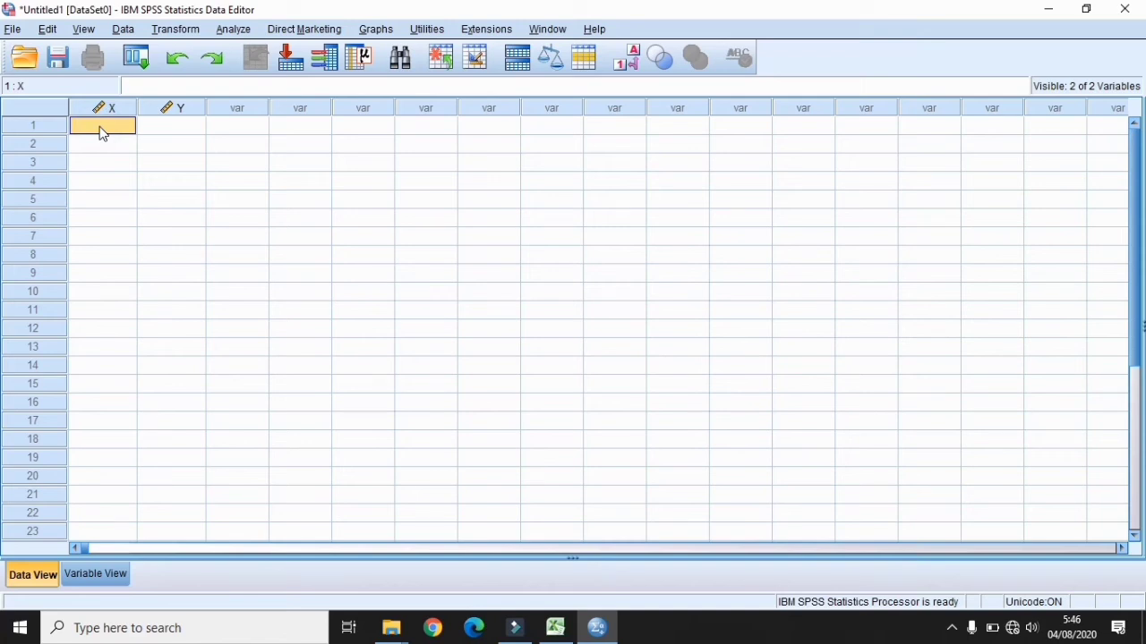
{"action": "key", "text": "ctrl+v"}
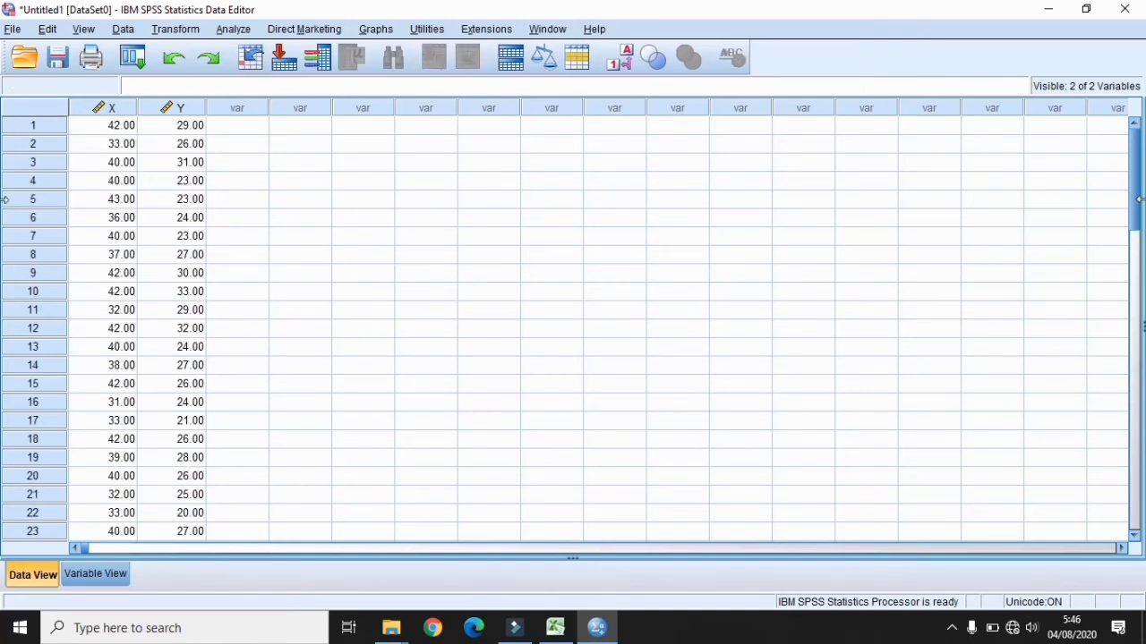
{"action": "left_click", "coordinate": [1137, 254]}
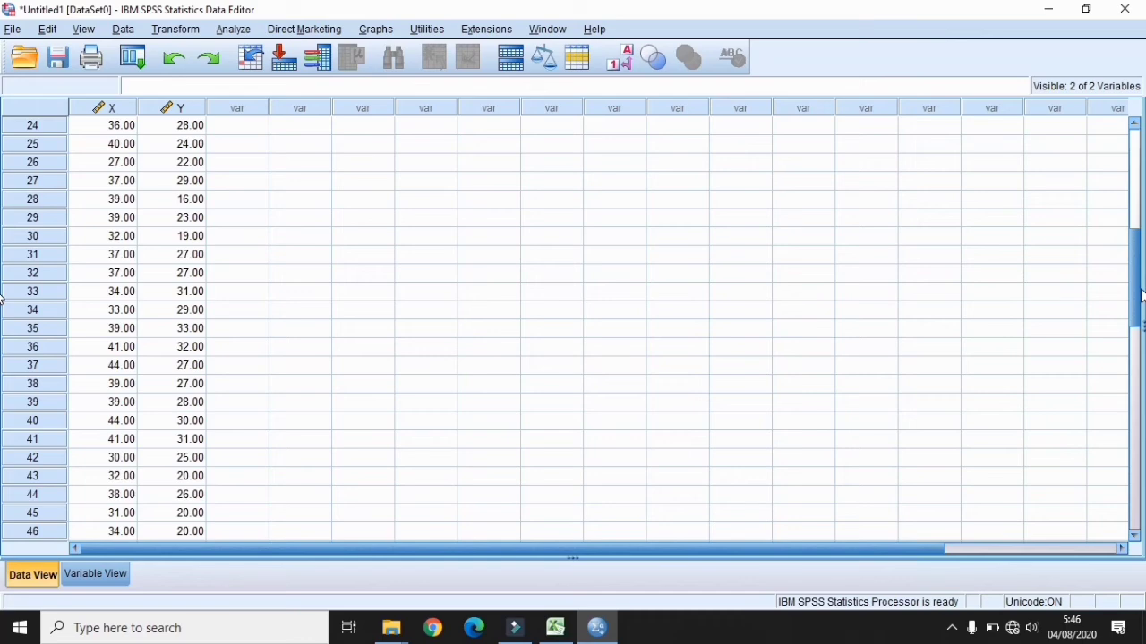
{"action": "left_click_drag", "start_coordinate": [1135, 258], "coordinate": [1136, 159]}
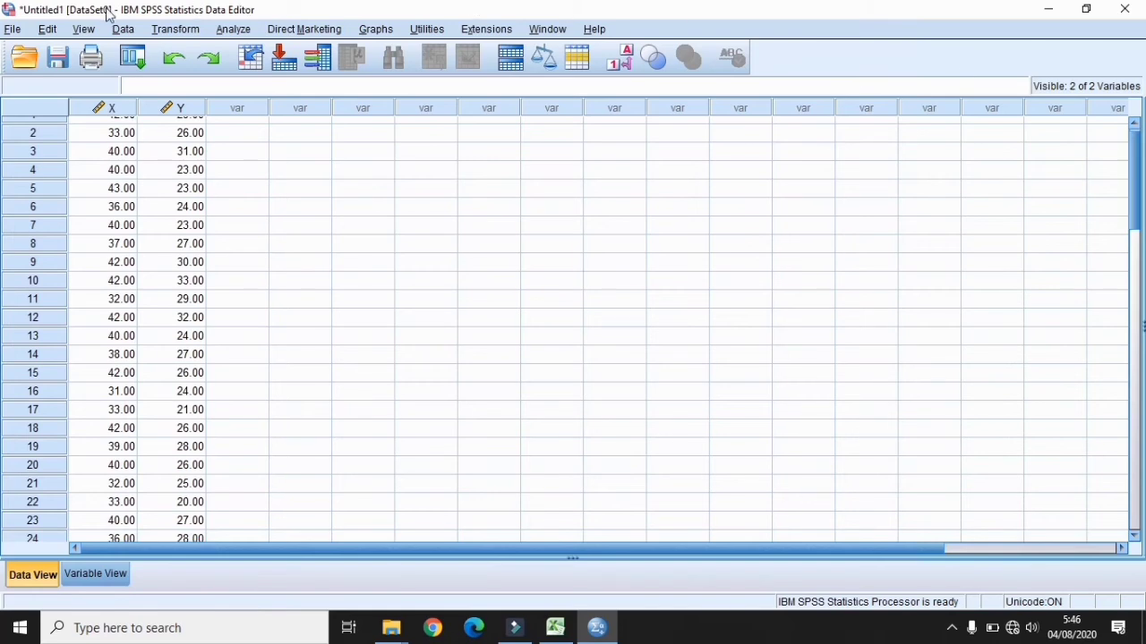
Set up a Linear Regression with Kinerja [Y] as the dependent variable and Motivasi [X] as the independent variable.
{"action": "left_click", "coordinate": [232, 36]}
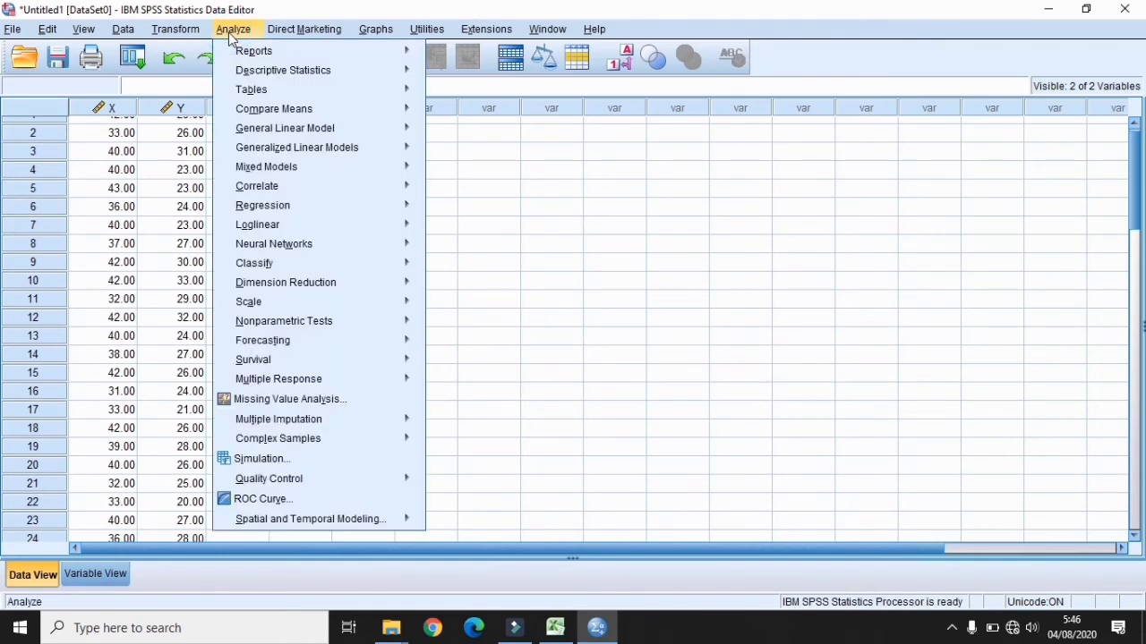
{"action": "mouse_move", "coordinate": [360, 204]}
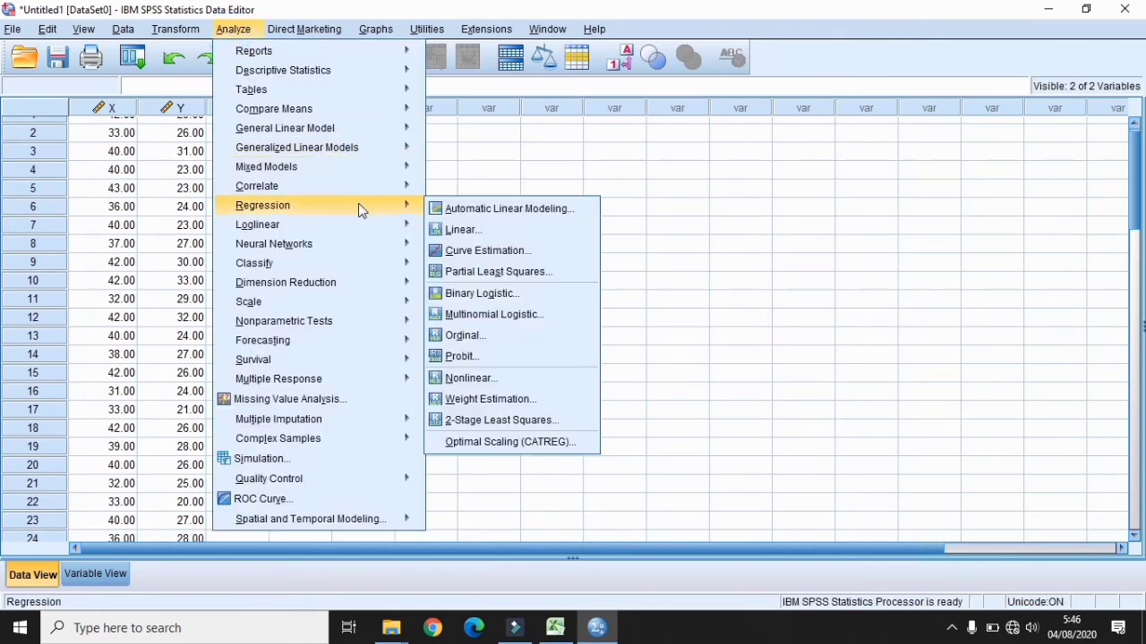
{"action": "left_click", "coordinate": [460, 233]}
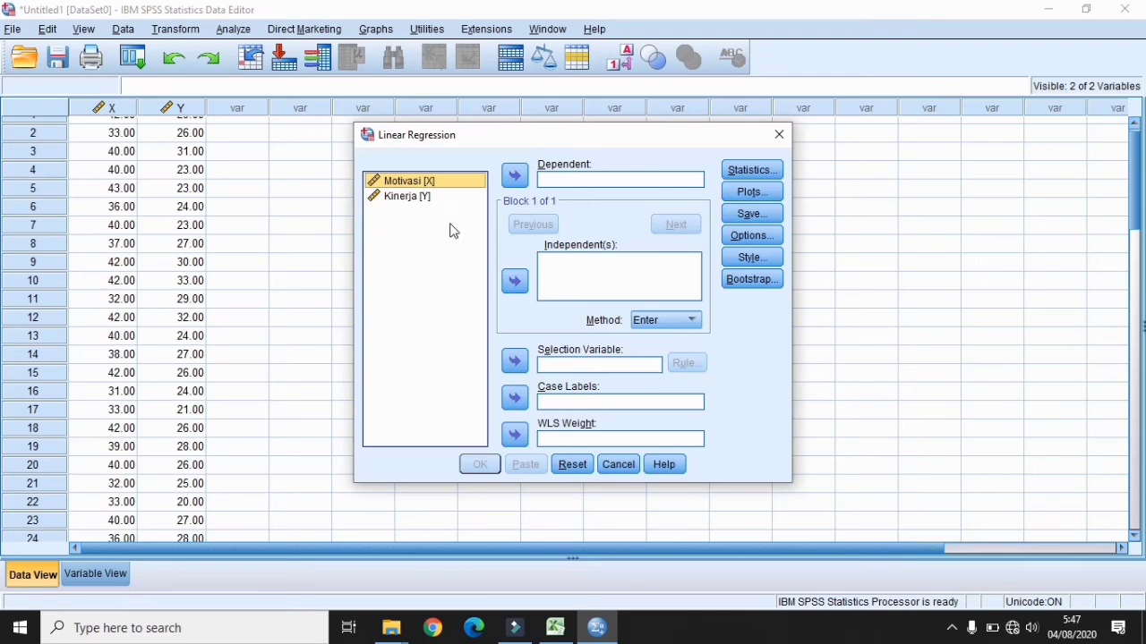
{"action": "left_click", "coordinate": [424, 202]}
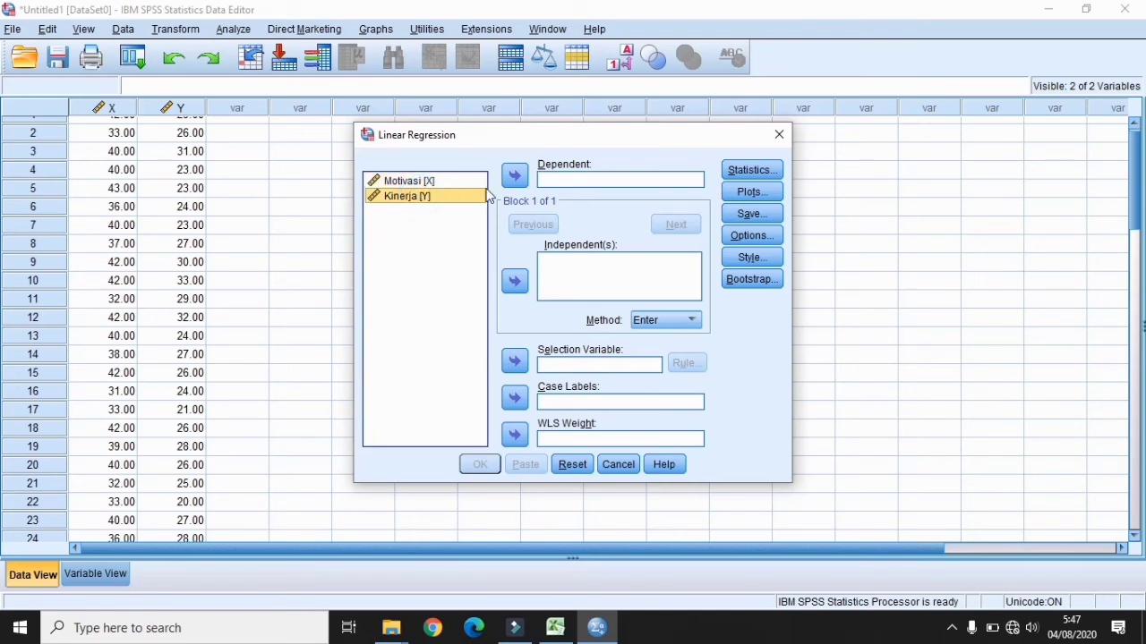
{"action": "left_click", "coordinate": [516, 179]}
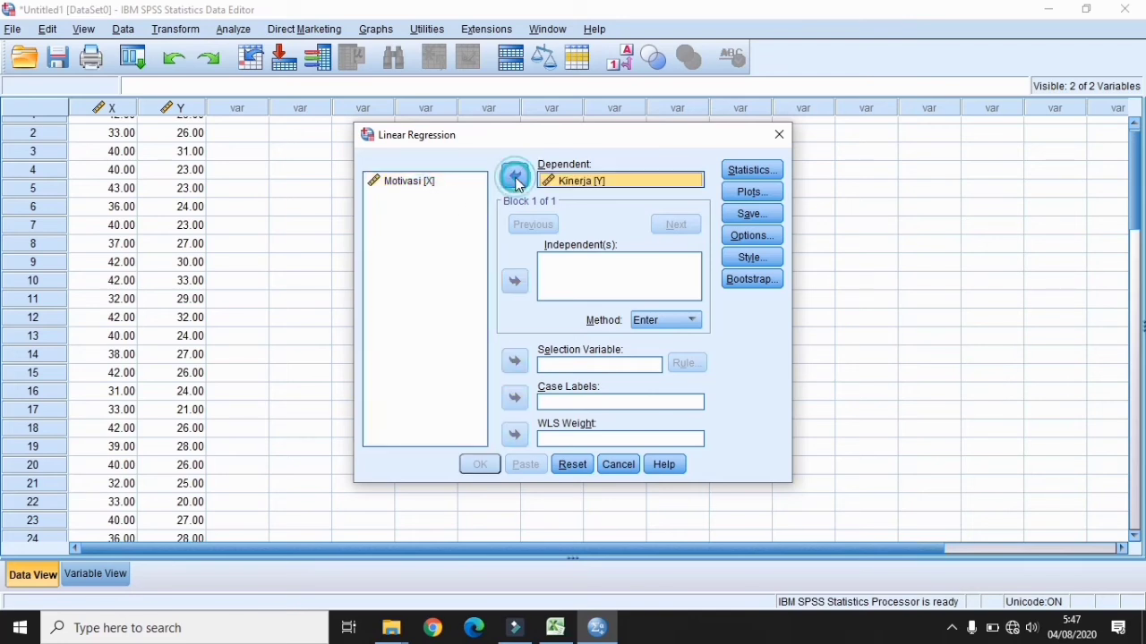
{"action": "left_click", "coordinate": [426, 182]}
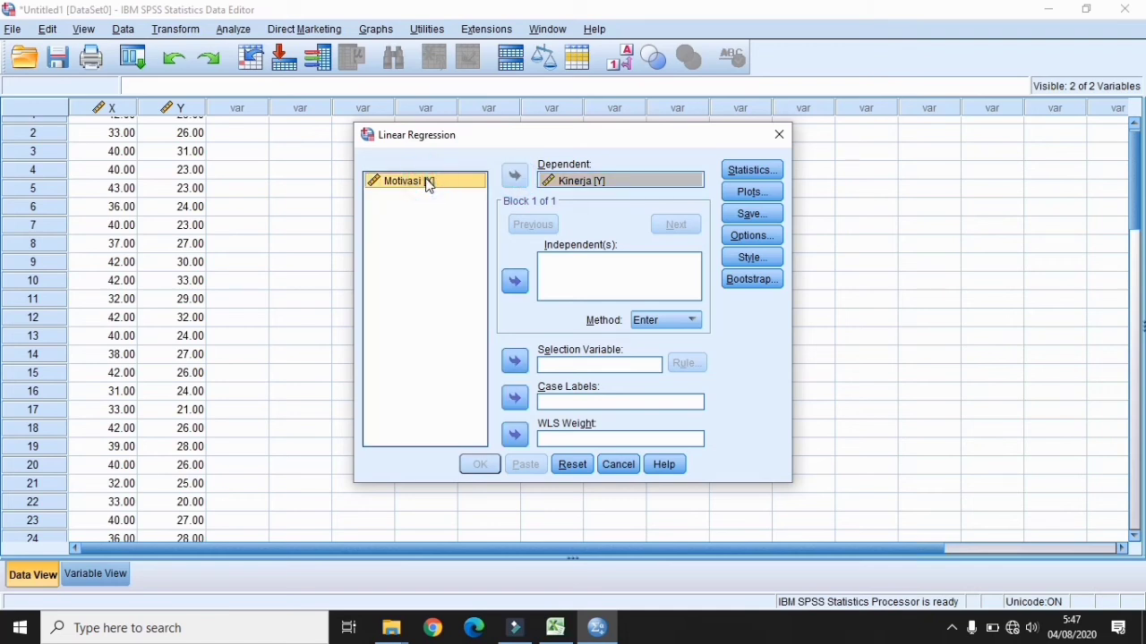
{"action": "left_click", "coordinate": [516, 283]}
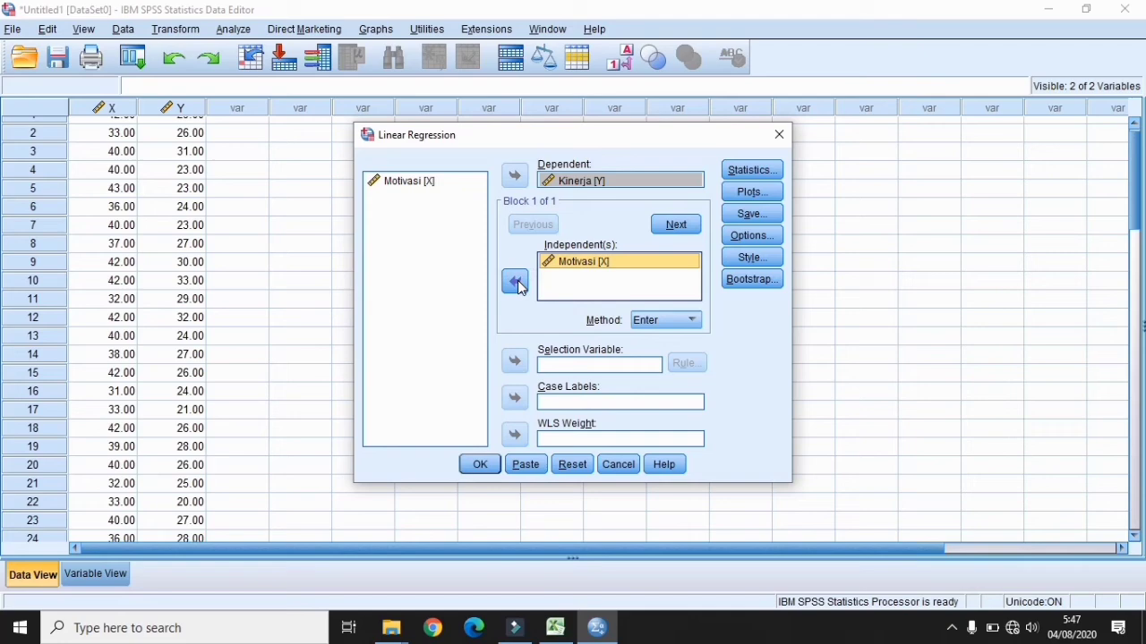
Run the linear regression with unstandardized residuals saved as a new variable, and look over its output.
{"action": "left_click", "coordinate": [751, 215]}
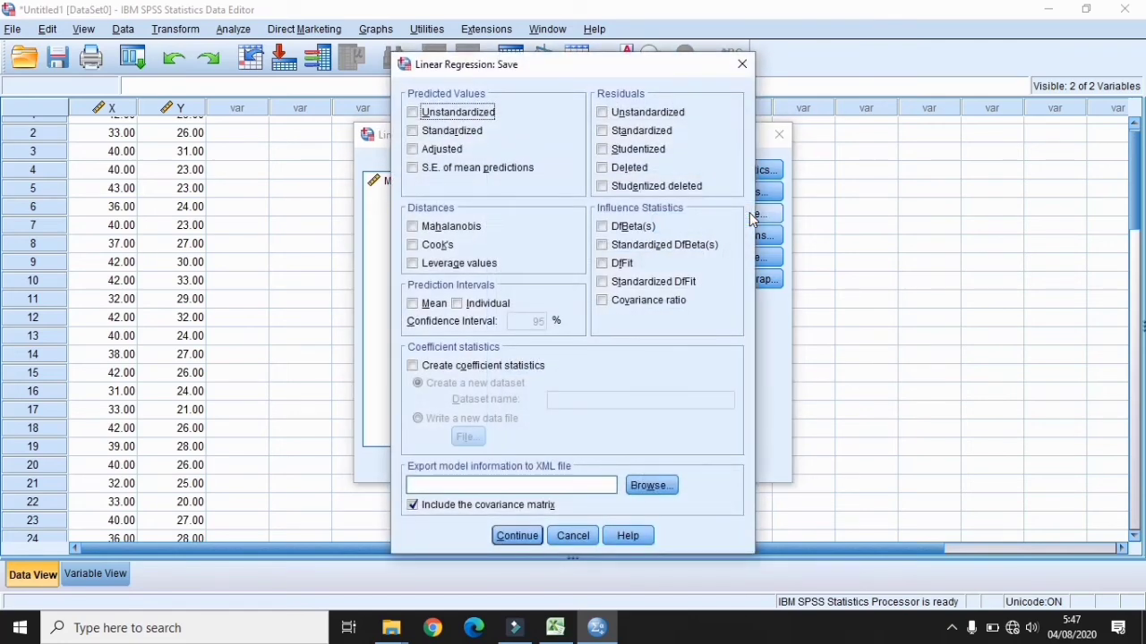
{"action": "left_click", "coordinate": [605, 115]}
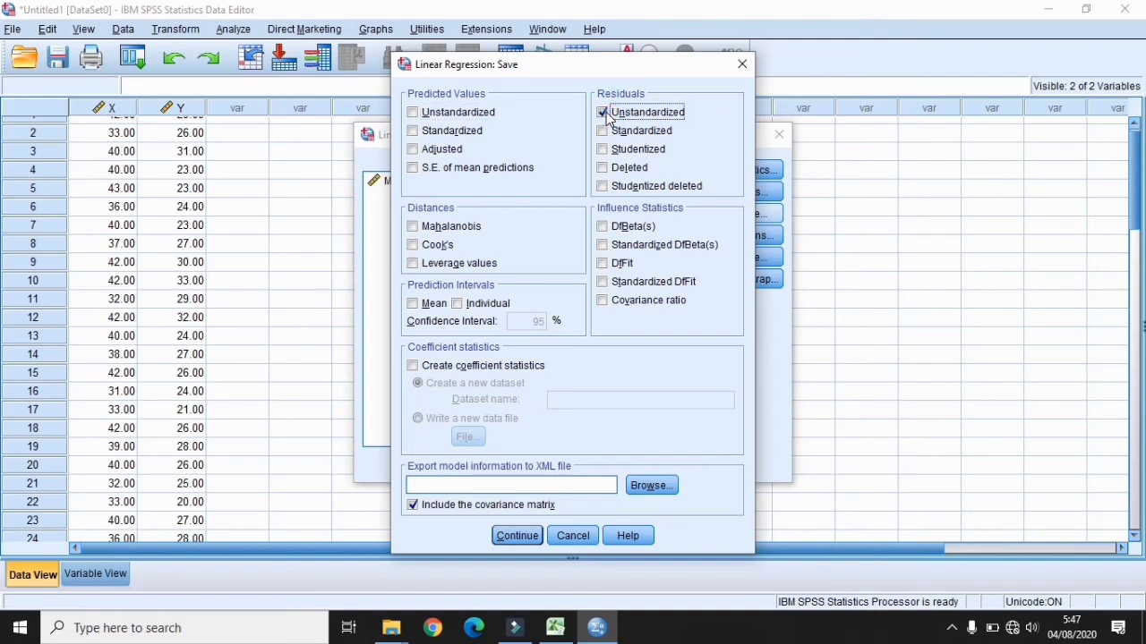
{"action": "left_click", "coordinate": [519, 534]}
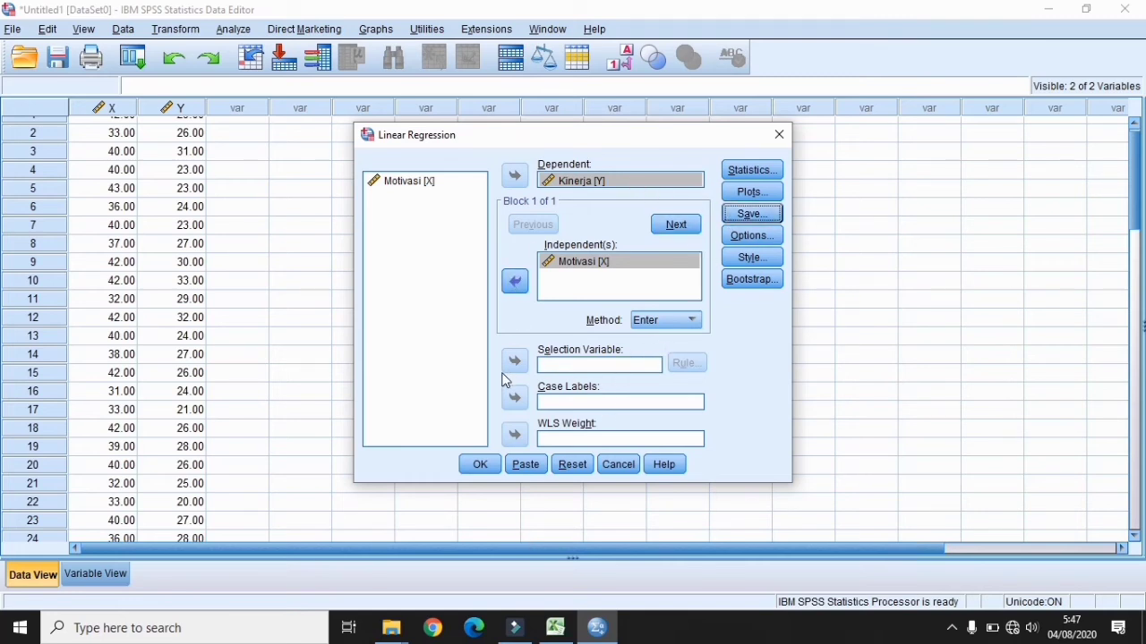
{"action": "left_click", "coordinate": [480, 465]}
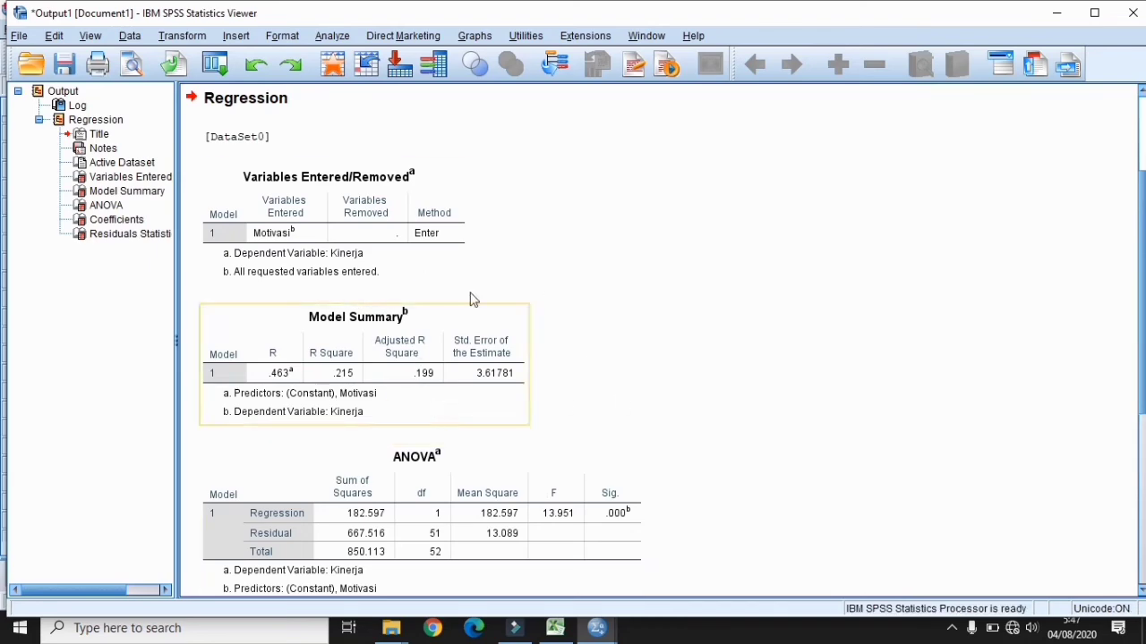
{"action": "scroll", "coordinate": [3, 237], "scroll_direction": "down", "scroll_amount": 1}
{"action": "left_click_drag", "start_coordinate": [1144, 231], "coordinate": [1112, 141]}
{"action": "left_click_drag", "start_coordinate": [1143, 198], "coordinate": [1141, 189]}
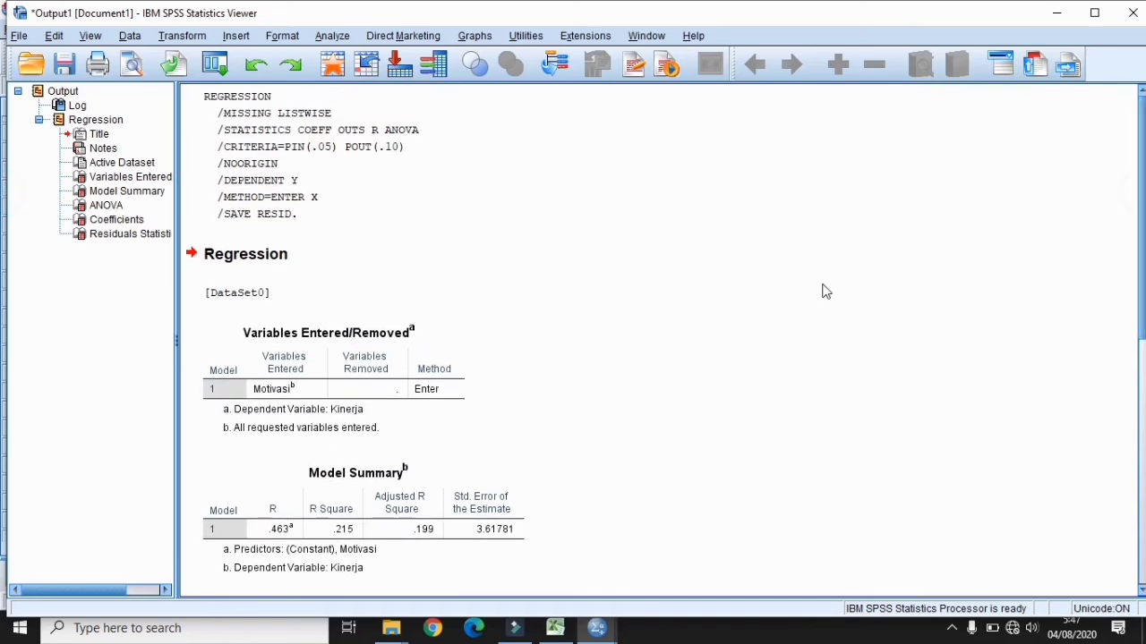
Return to the dataset and look through the residual values in the RES_1 column.
{"action": "mouse_move", "coordinate": [552, 631]}
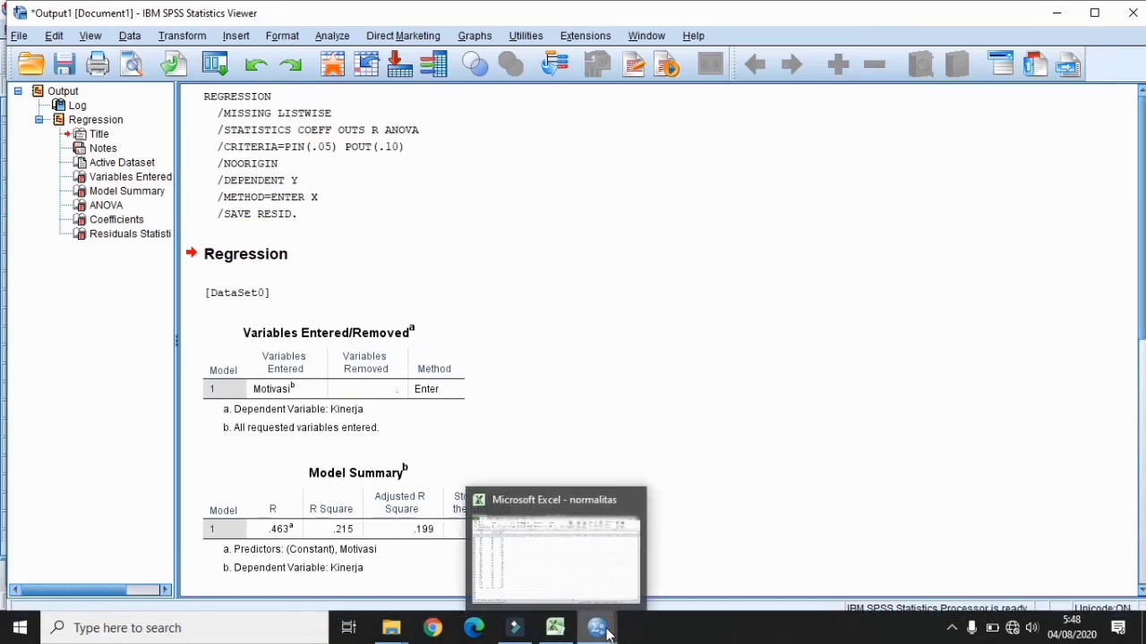
{"action": "mouse_move", "coordinate": [597, 628]}
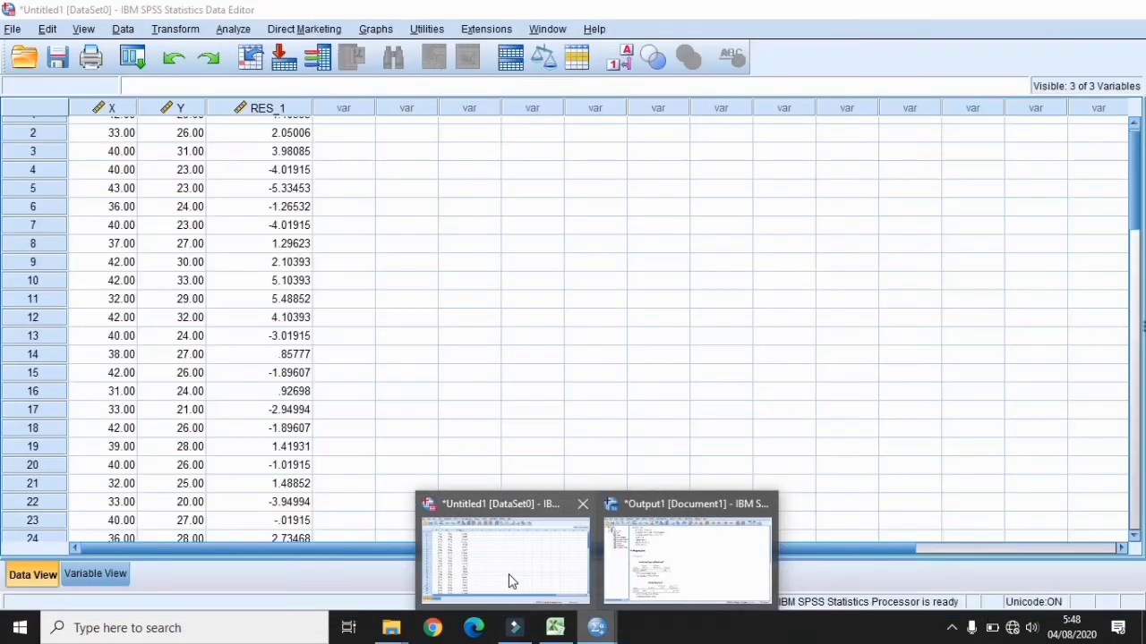
{"action": "left_click", "coordinate": [510, 580]}
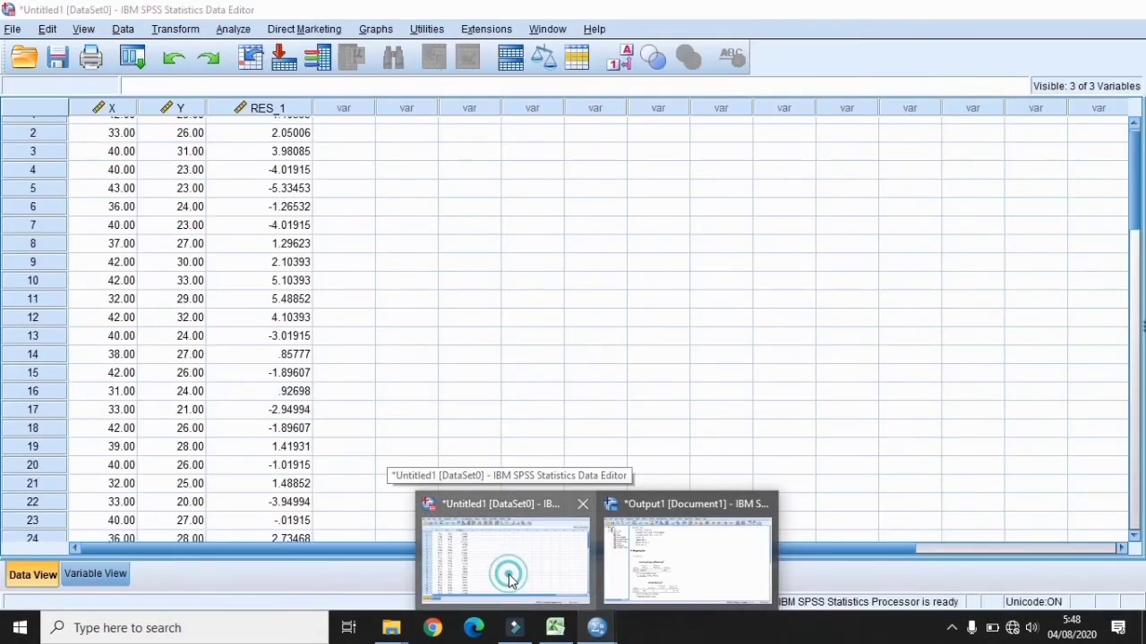
{"action": "left_click", "coordinate": [1132, 292]}
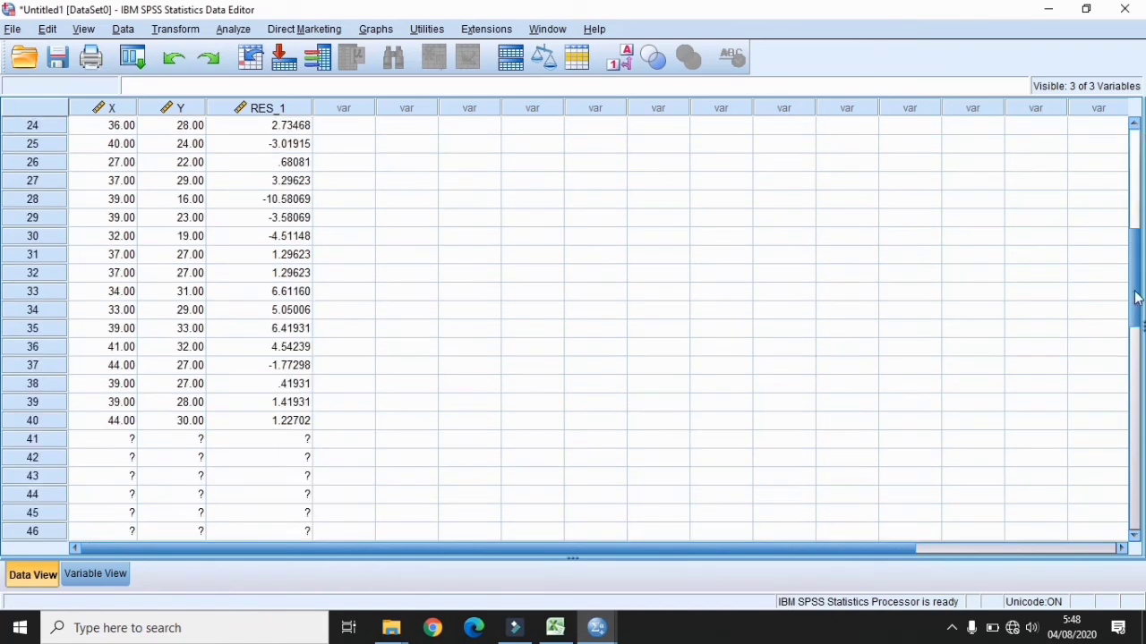
{"action": "left_click_drag", "start_coordinate": [1132, 274], "coordinate": [1131, 213]}
{"action": "left_click", "coordinate": [1133, 219]}
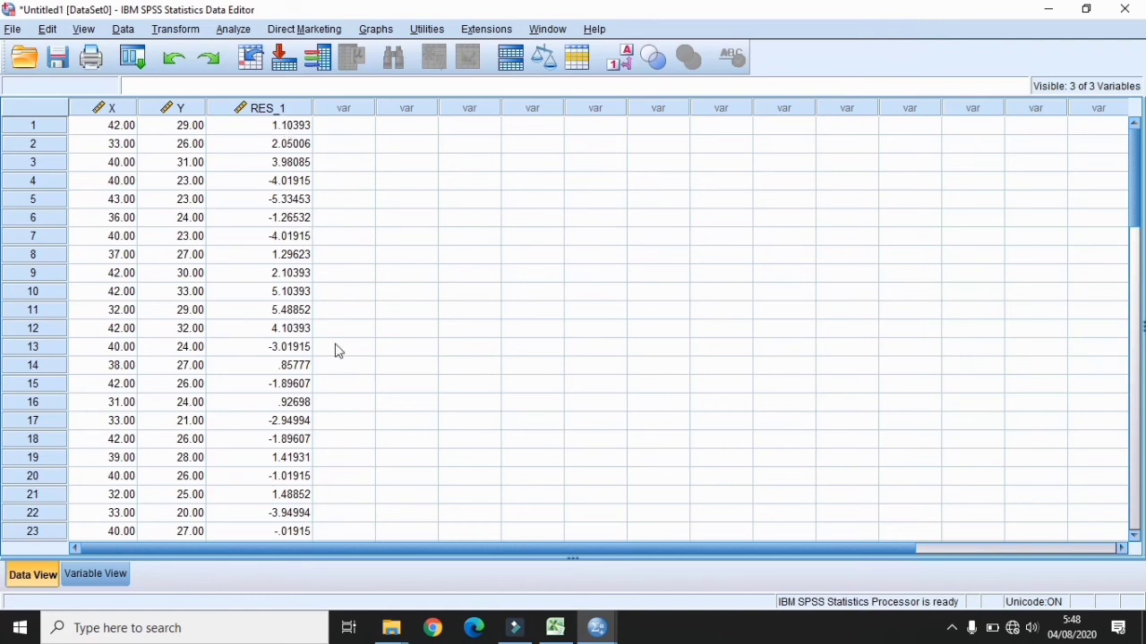
{"action": "left_click", "coordinate": [1135, 260]}
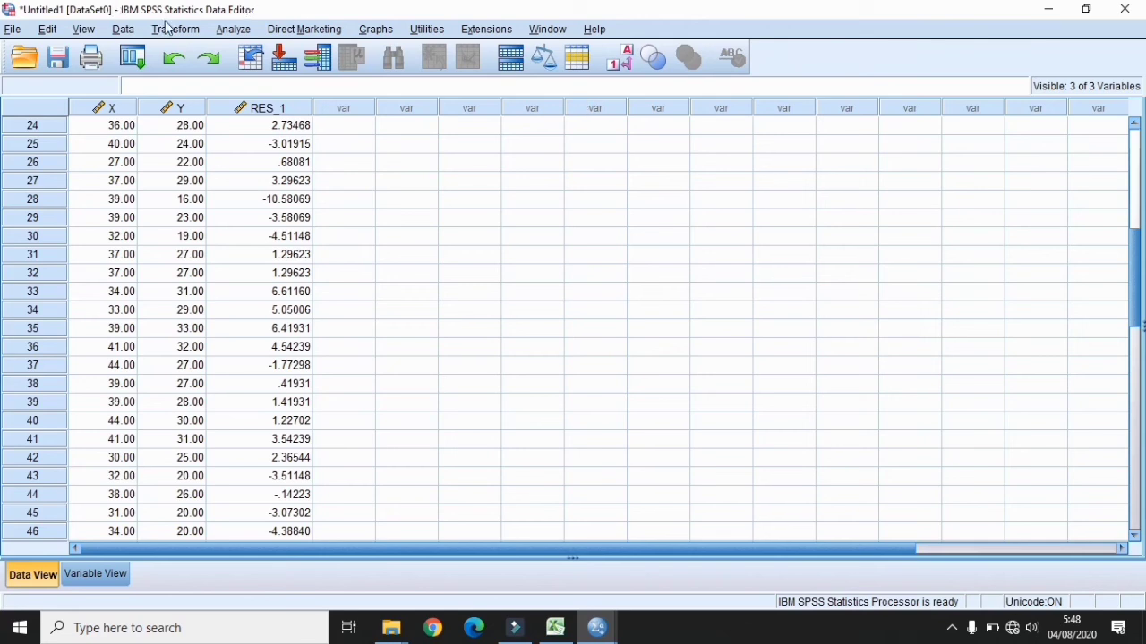
Run a One-Sample Kolmogorov-Smirnov test on the Unstandardized Residual variable against the Normal distribution, and view the result table.
{"action": "left_click", "coordinate": [223, 34]}
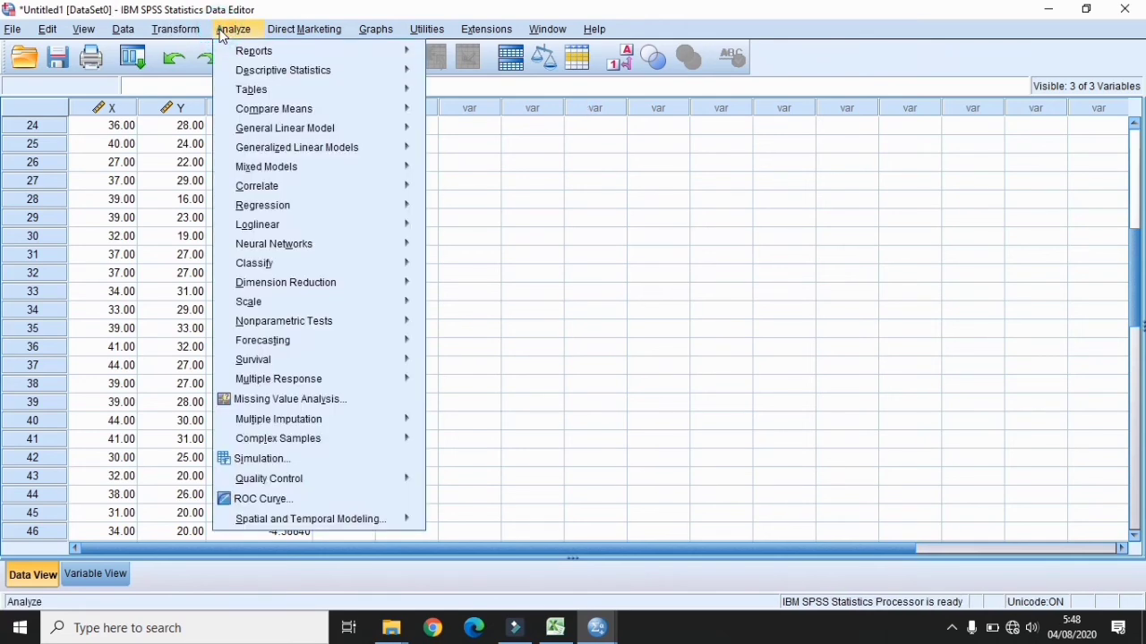
{"action": "mouse_move", "coordinate": [340, 318]}
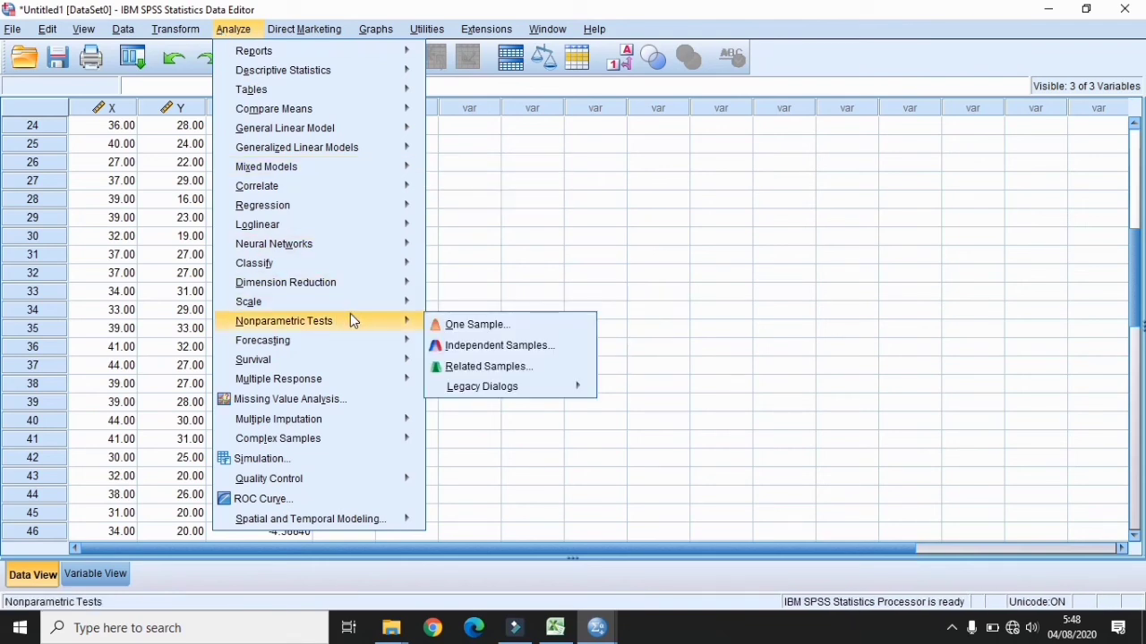
{"action": "mouse_move", "coordinate": [512, 394]}
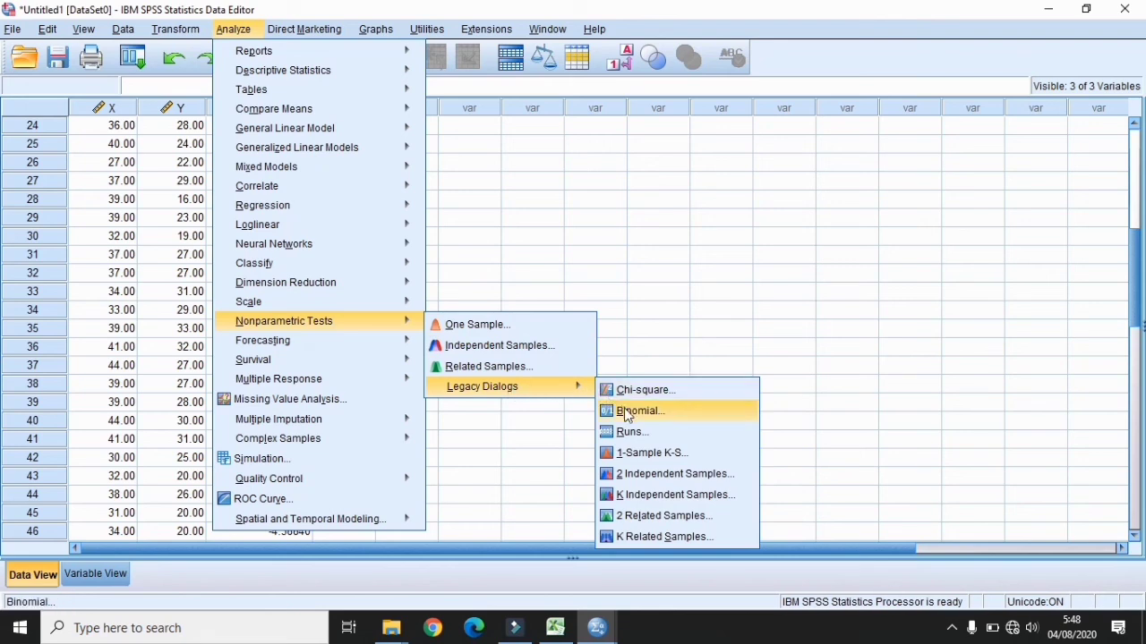
{"action": "left_click", "coordinate": [652, 462]}
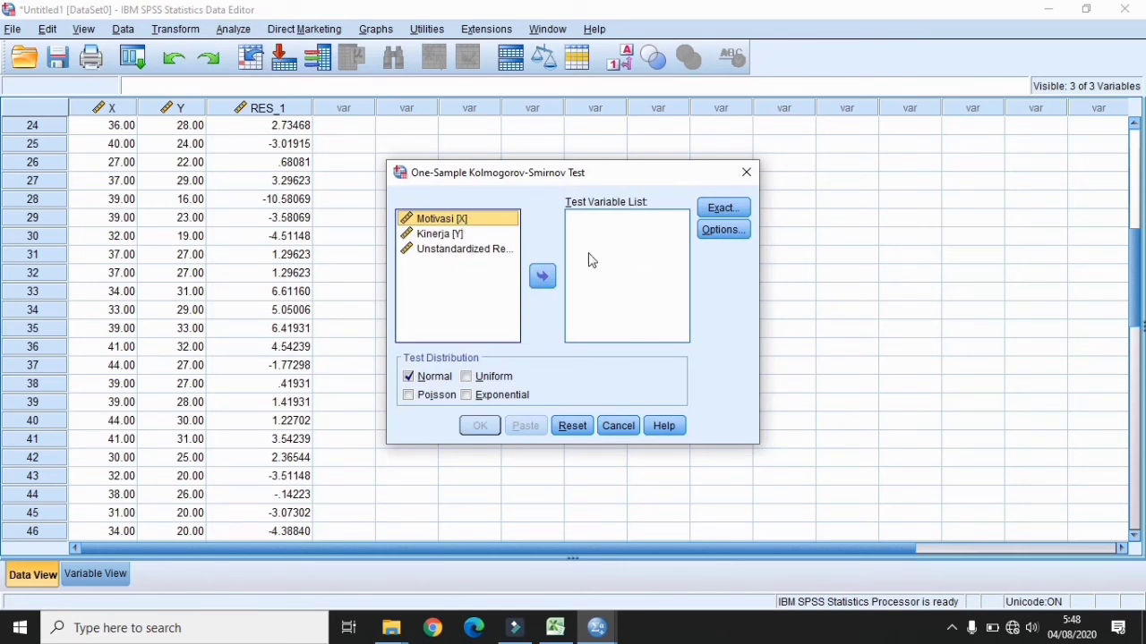
{"action": "left_click", "coordinate": [433, 251]}
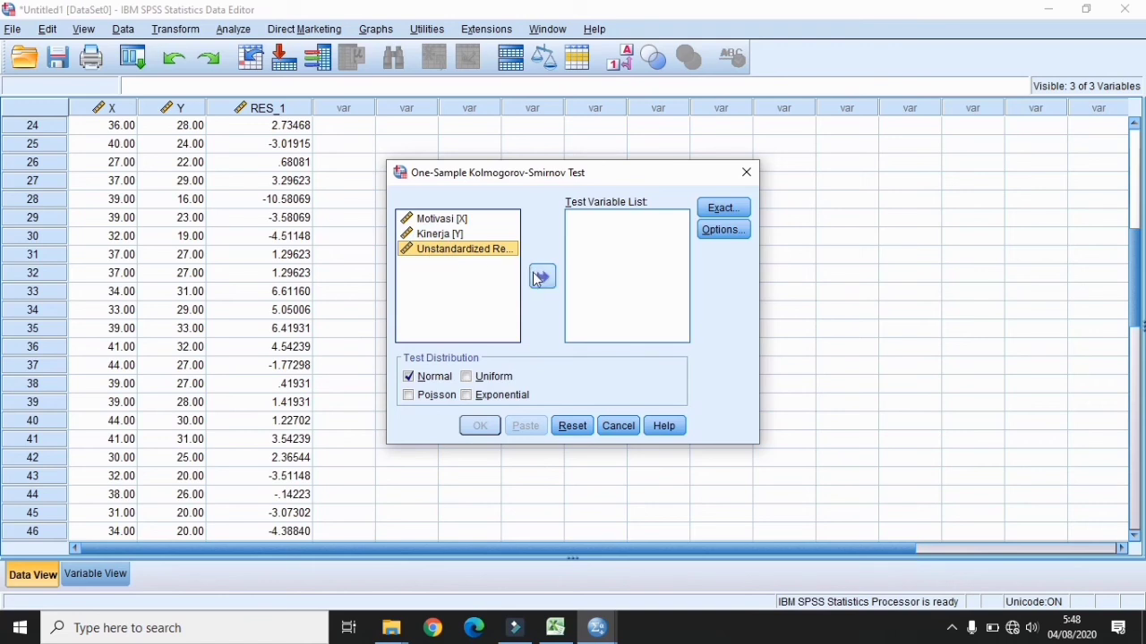
{"action": "left_click", "coordinate": [541, 278]}
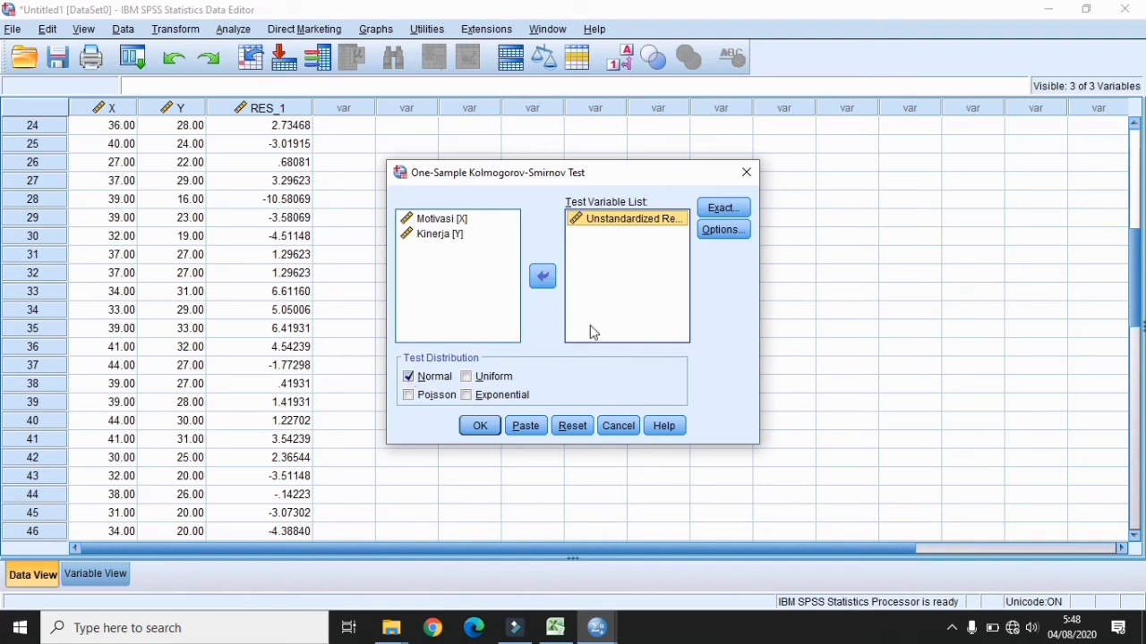
{"action": "left_click", "coordinate": [484, 428]}
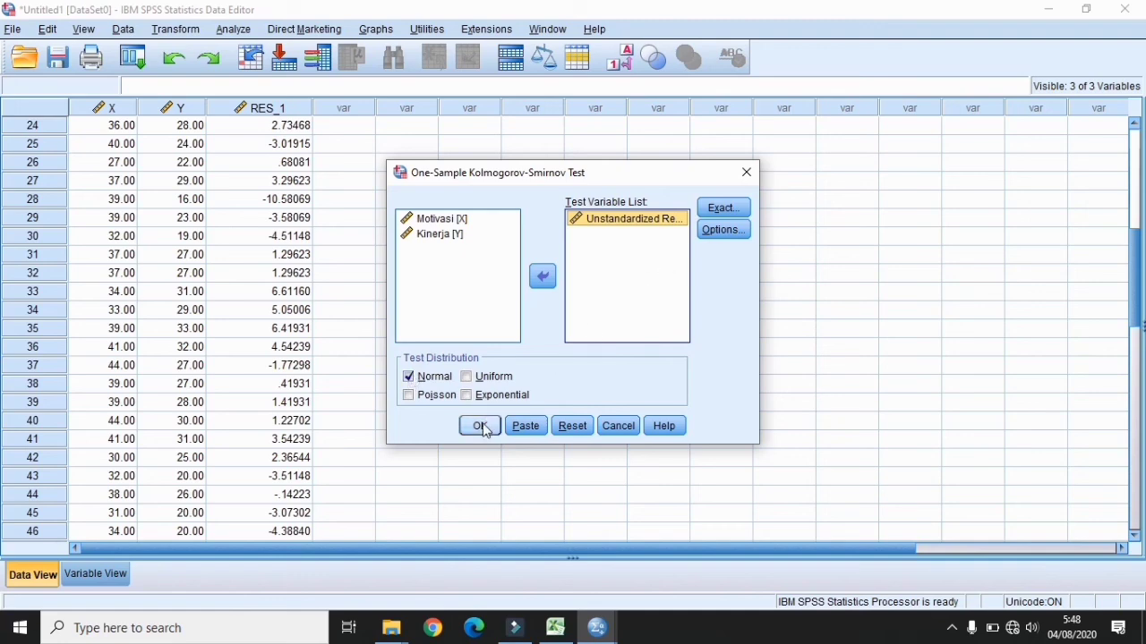
{"action": "left_click", "coordinate": [481, 427]}
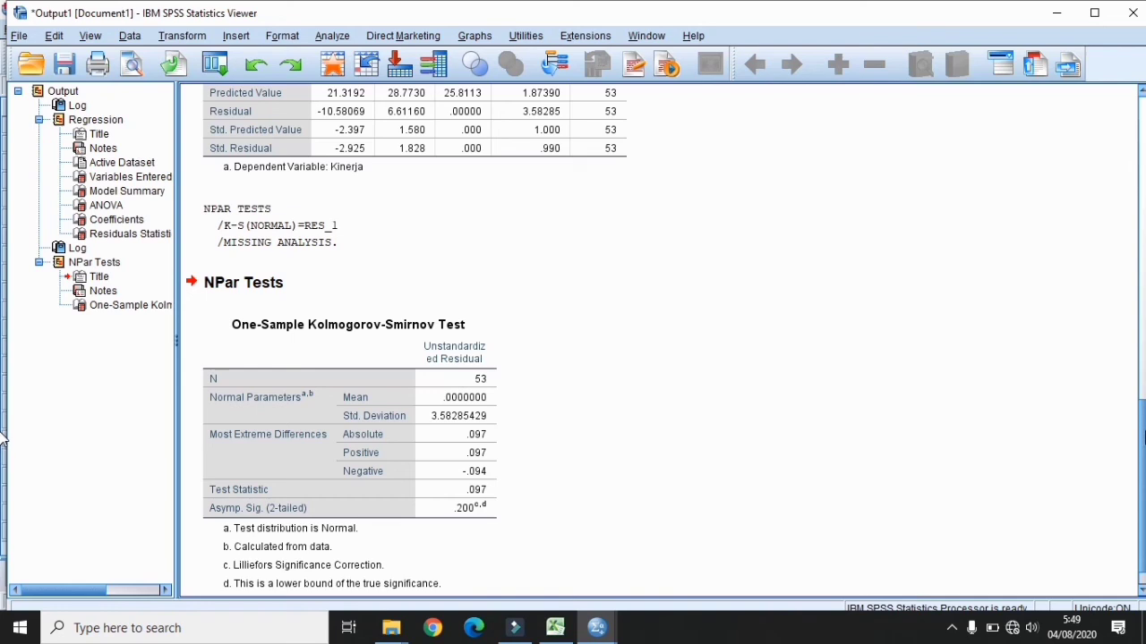
{"action": "left_click_drag", "start_coordinate": [1143, 423], "coordinate": [1143, 447]}
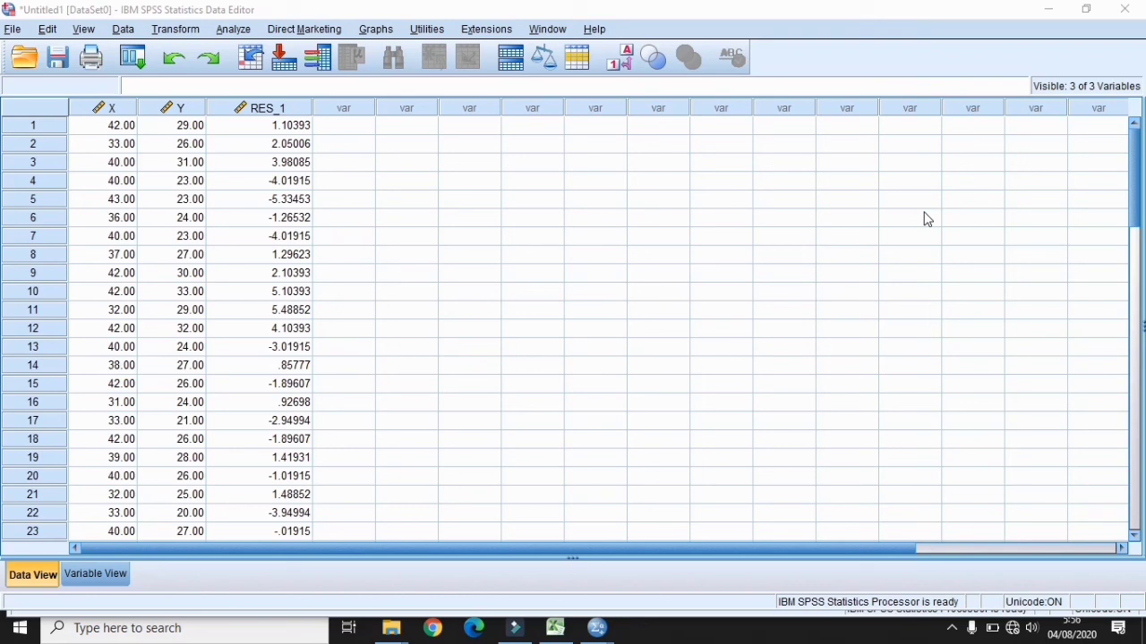
Run a One-Way ANOVA of Kinerja [Y] by factor Motivasi [X] with only the homogeneity of variance test, and examine its output.
{"action": "left_click", "coordinate": [234, 29]}
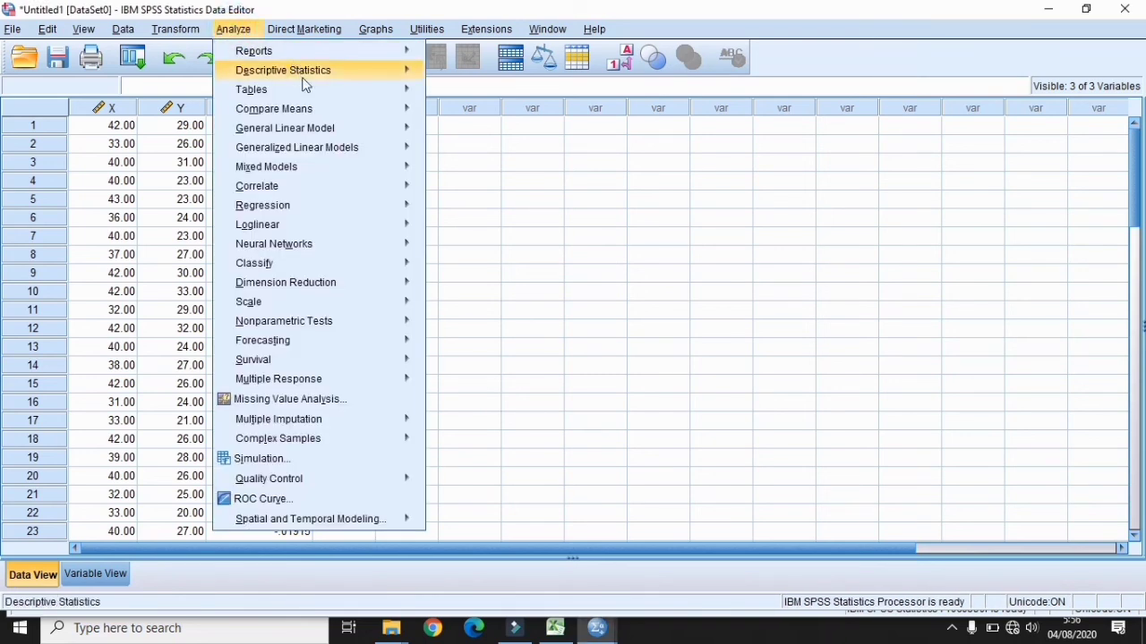
{"action": "mouse_move", "coordinate": [326, 113]}
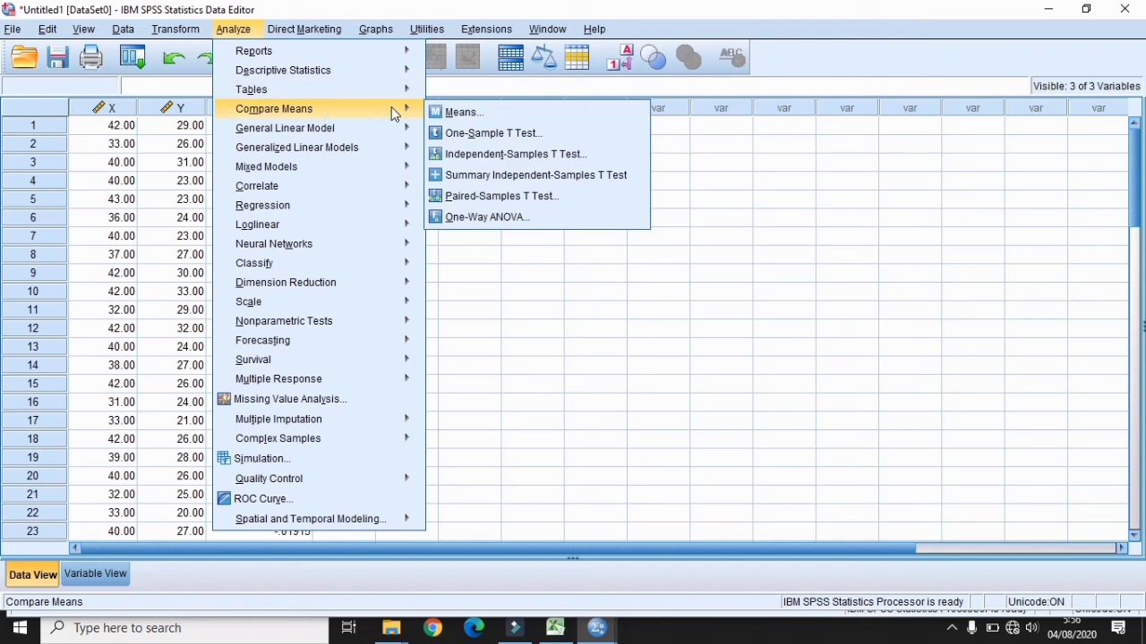
{"action": "left_click", "coordinate": [498, 221]}
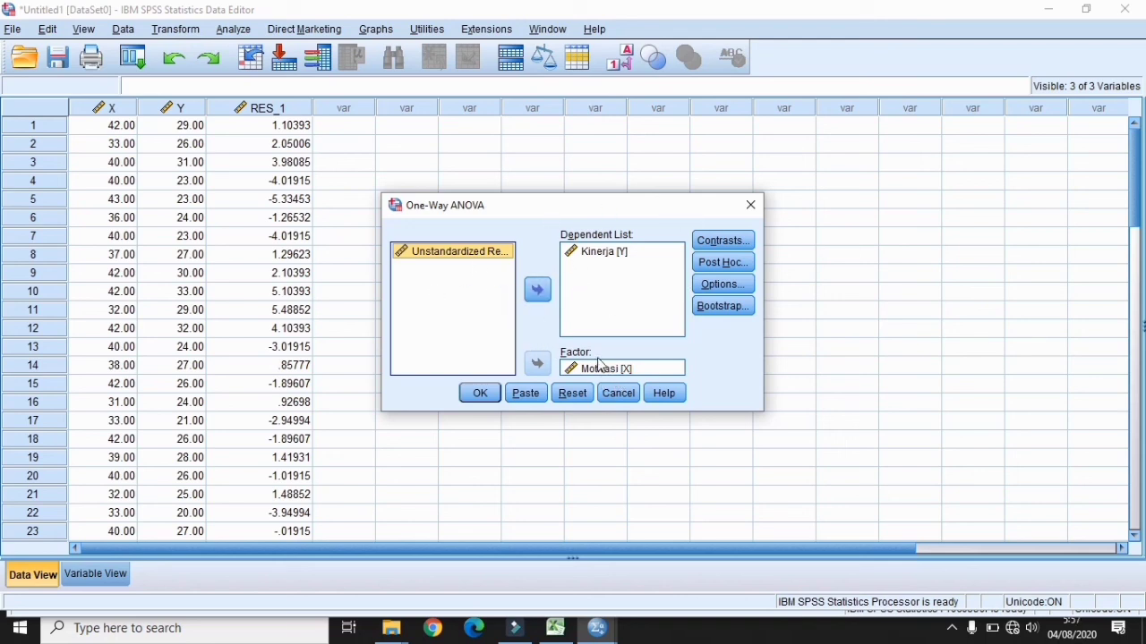
{"action": "left_click", "coordinate": [708, 286]}
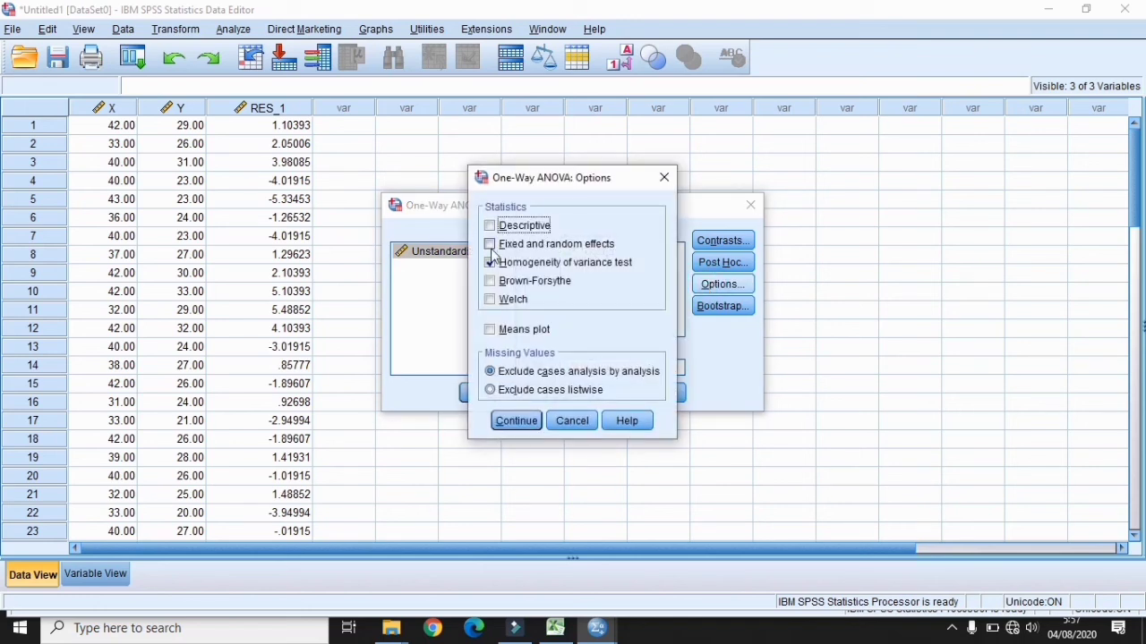
{"action": "left_click", "coordinate": [490, 247]}
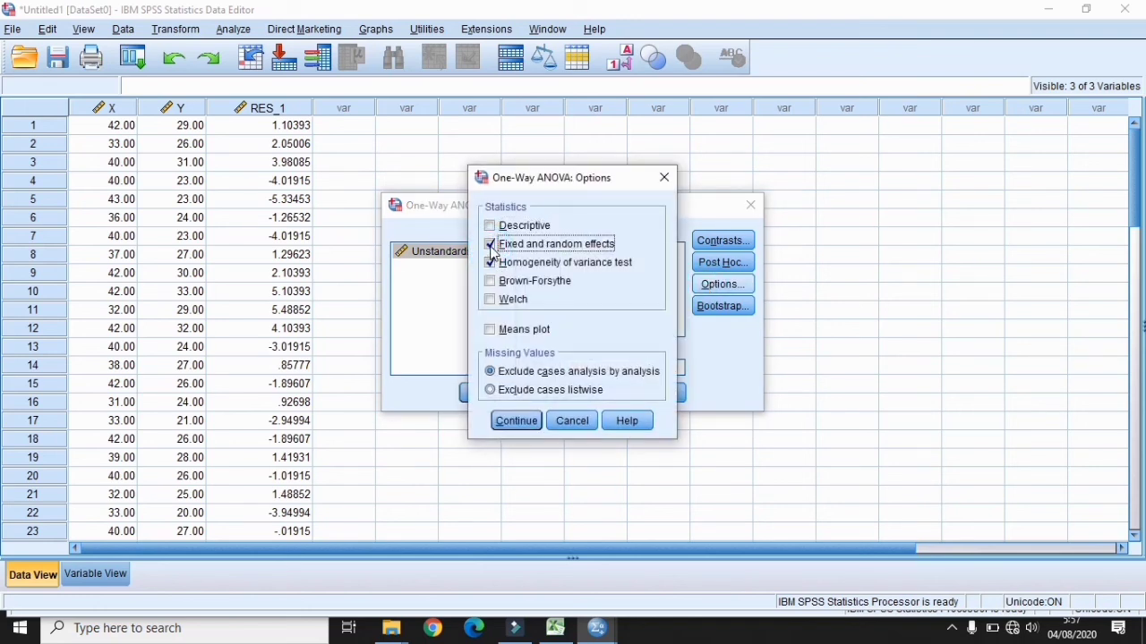
{"action": "left_click", "coordinate": [490, 247]}
{"action": "left_click", "coordinate": [517, 420]}
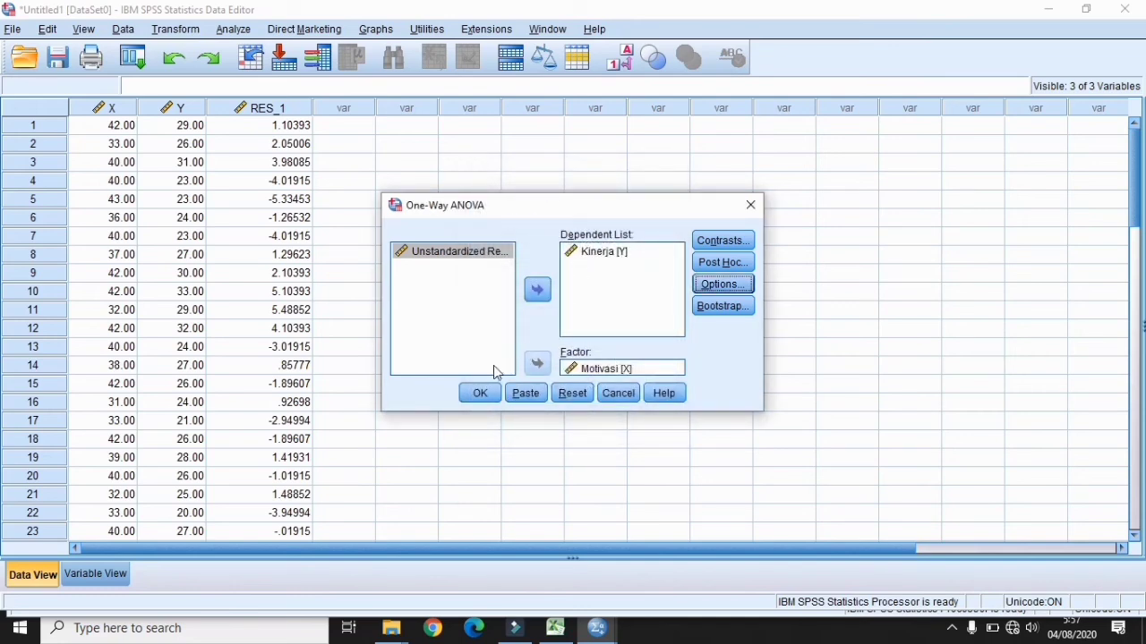
{"action": "left_click", "coordinate": [490, 395]}
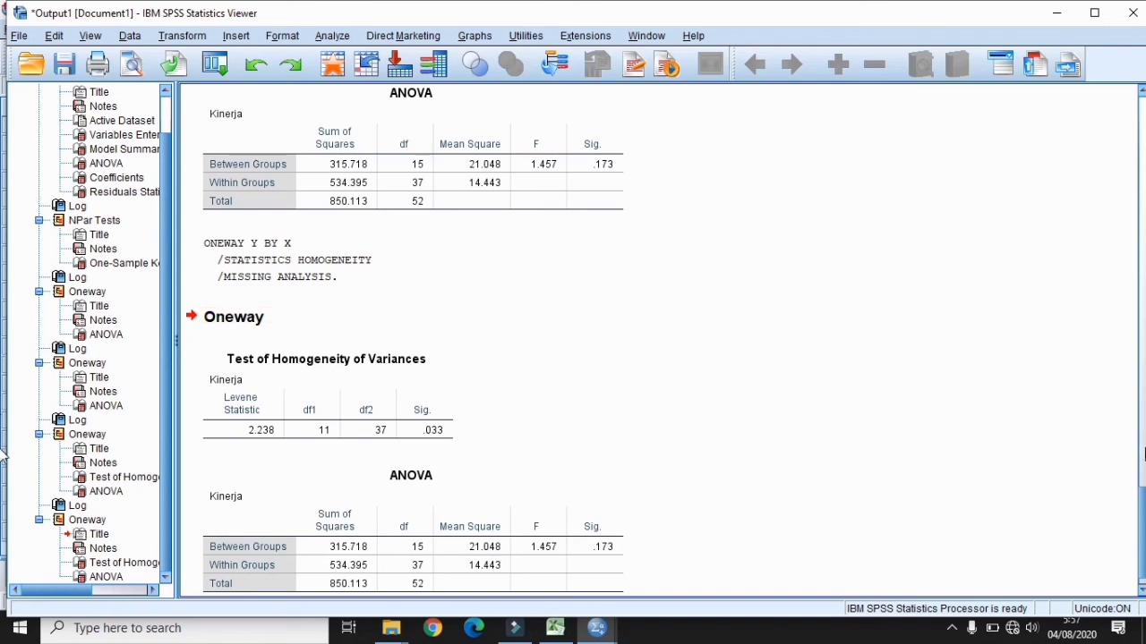
{"action": "left_click_drag", "start_coordinate": [1141, 496], "coordinate": [1141, 506]}
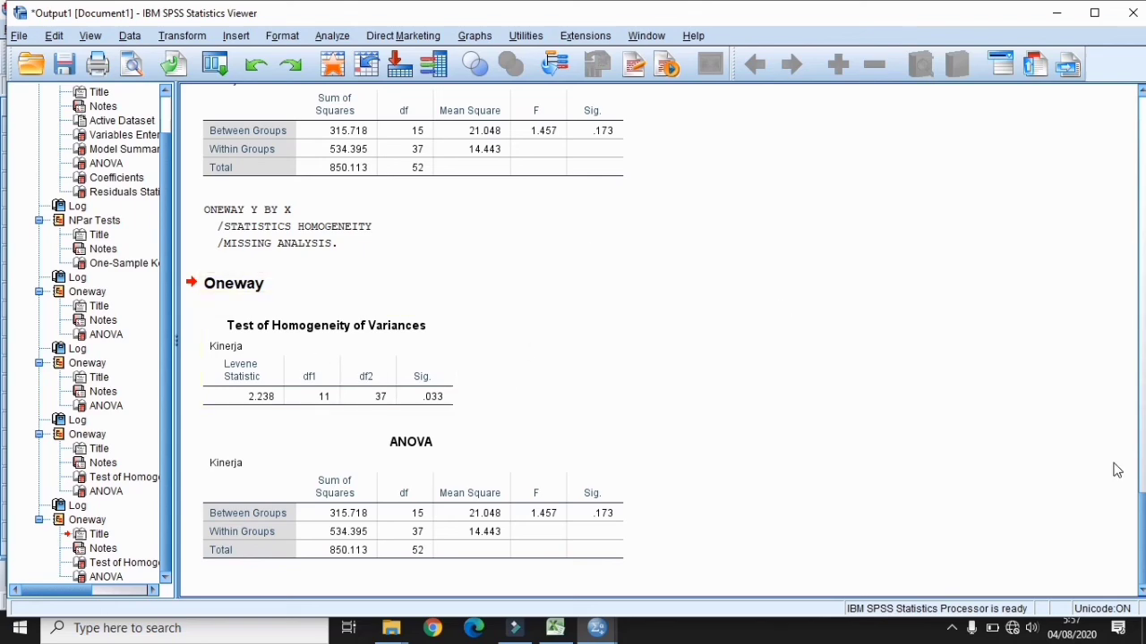
{"action": "scroll", "coordinate": [1140, 461], "scroll_direction": "up", "scroll_amount": 3}
{"action": "scroll", "coordinate": [1141, 457], "scroll_direction": "down", "scroll_amount": 2}
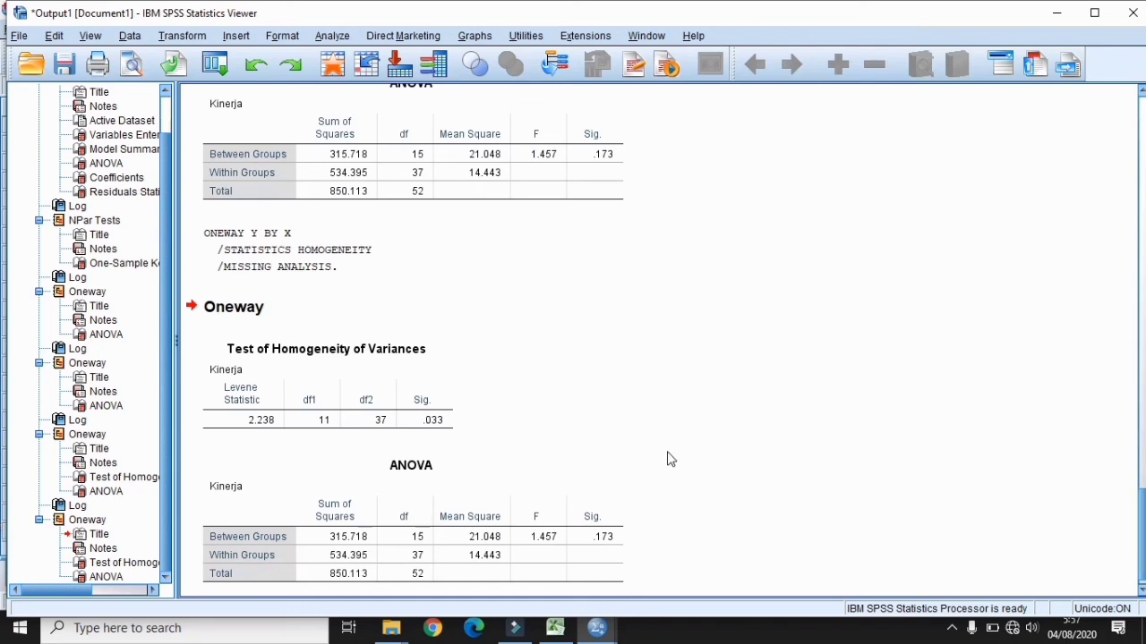